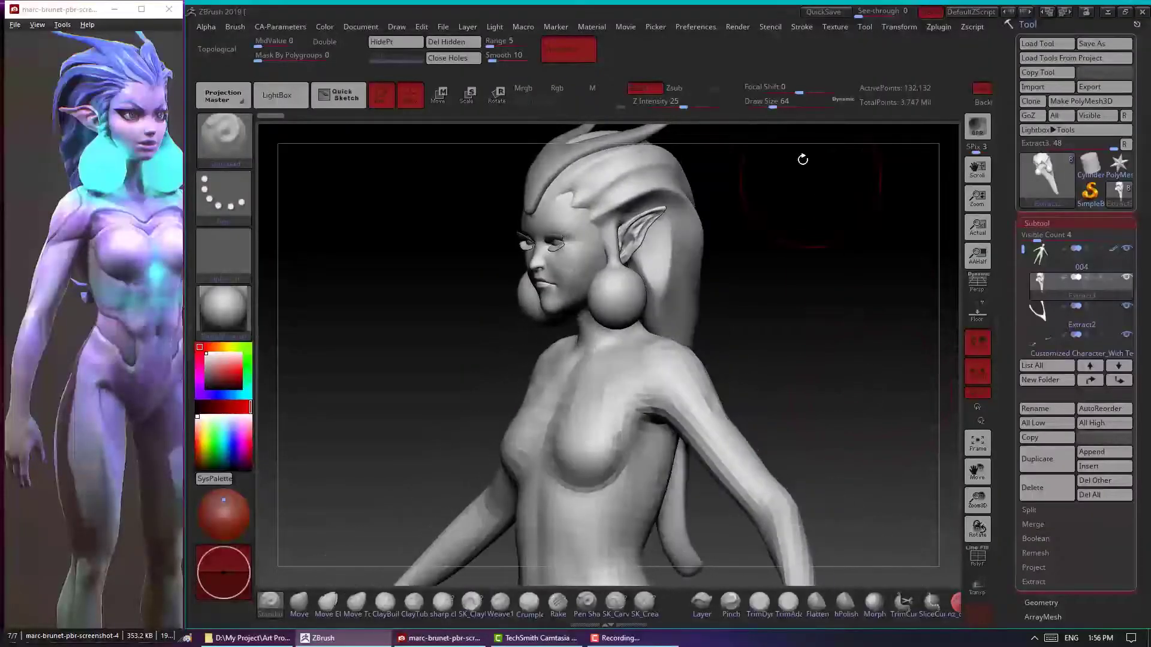
Set the brush alpha to Alpha 35 and turn the model to a side profile
left_click(223, 253)
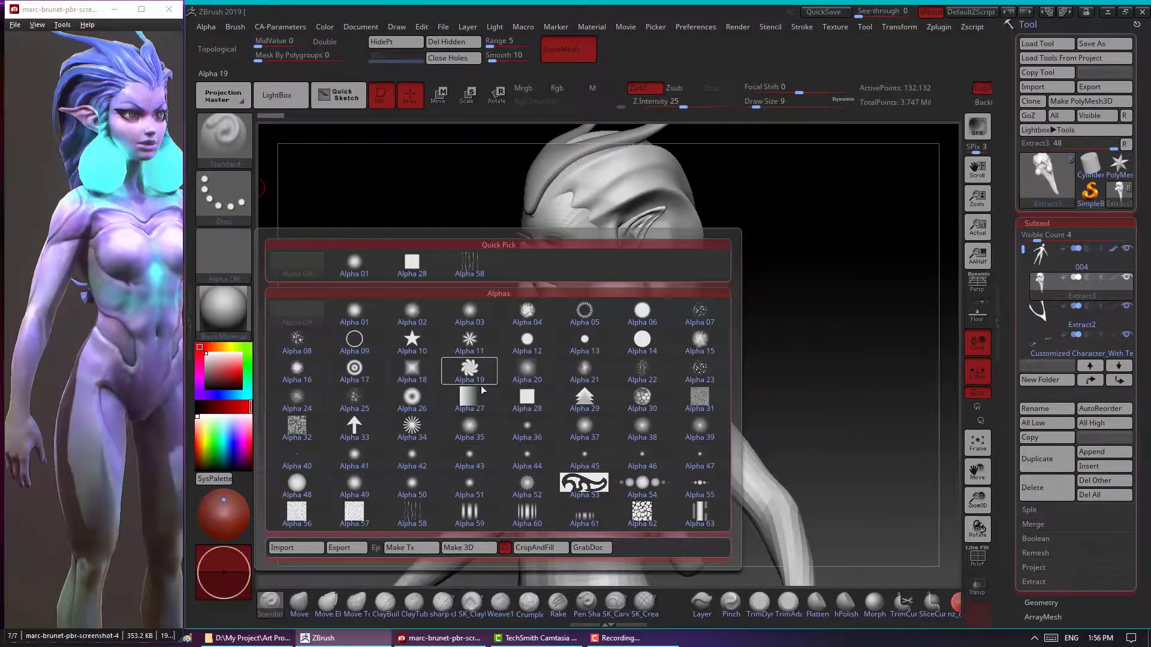
mouse_move(584, 431)
left_click(479, 426)
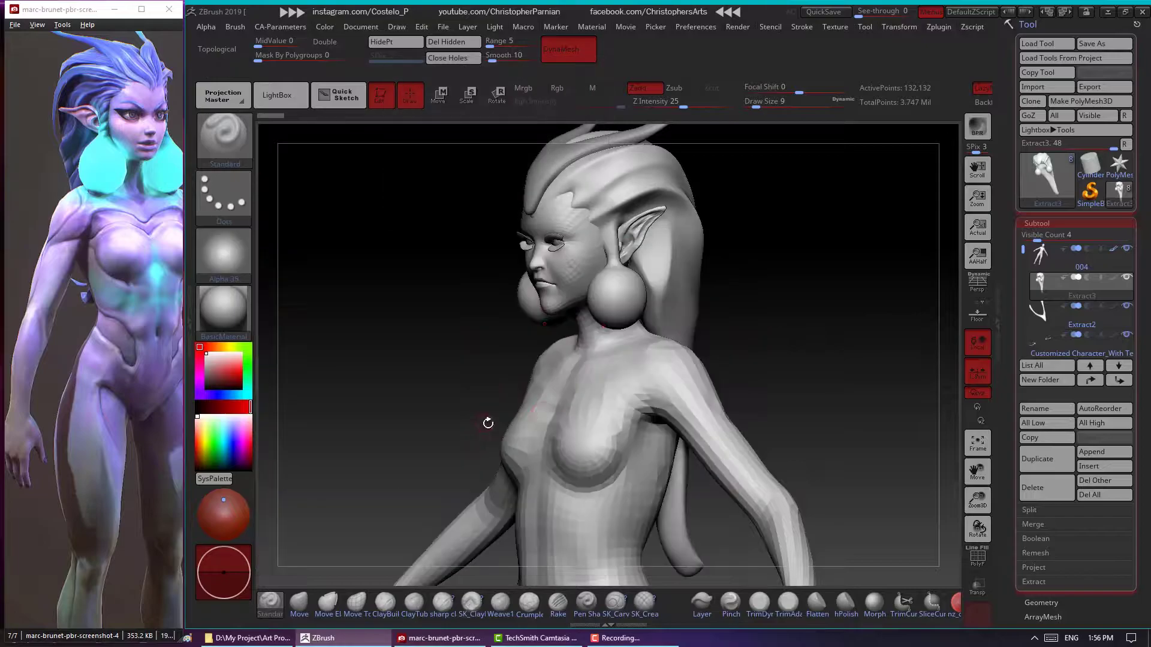
mouse_move(679, 253)
left_mouse_down()
mouse_move(803, 283)
mouse_move(779, 228)
mouse_move(796, 267)
left_mouse_up()
Make the 004 subtool active, isolate and frame the head, and orbit to a side view
left_click(660, 426, "alt")
key("f")
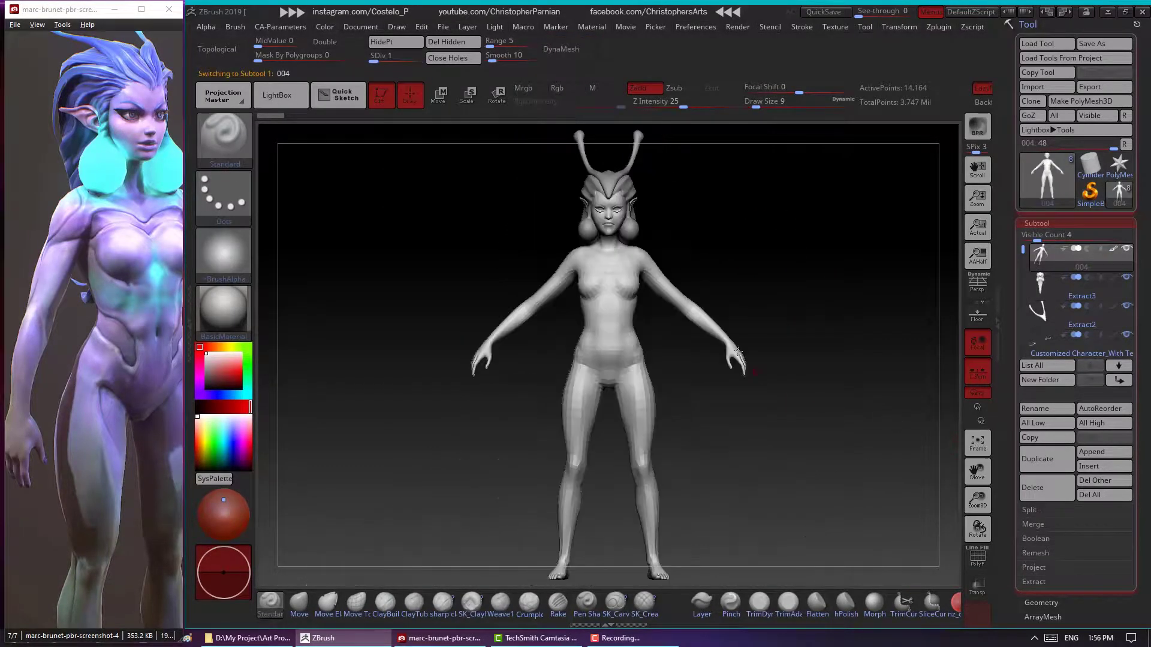
left_click_drag(519, 185, 673, 300, "ctrl+shift")
key("f")
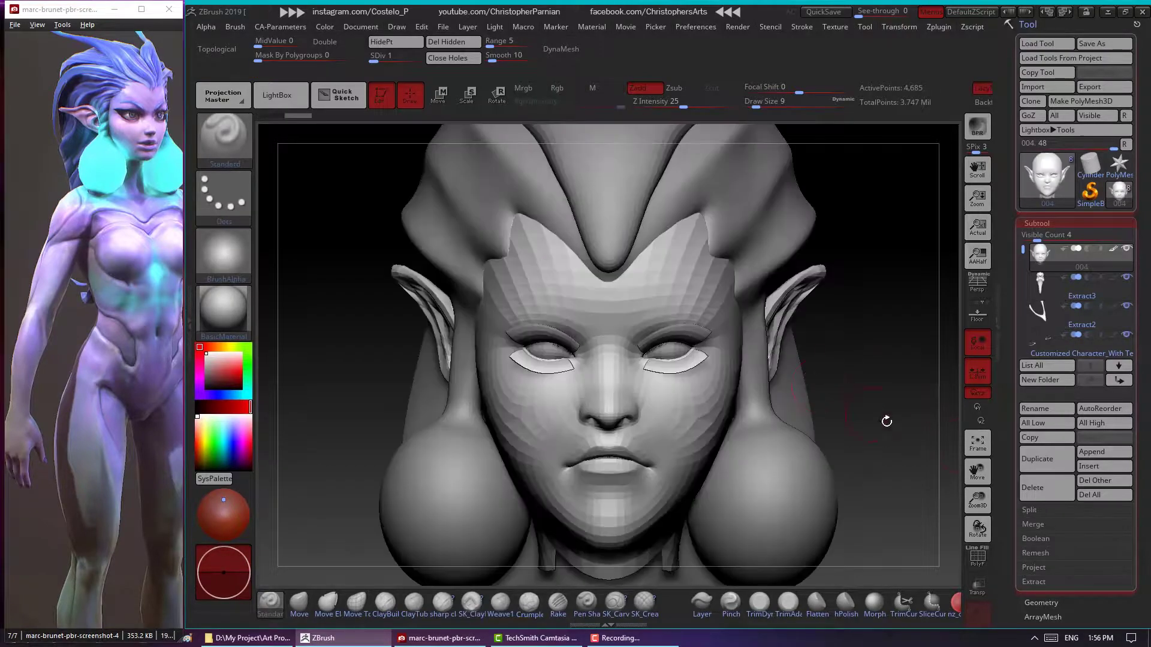
left_click_drag(886, 419, 793, 360)
Select the Extract3 hair subtool and orbit around the head to inspect the hair
left_click(699, 355, "alt")
left_click_drag(699, 355, 777, 332)
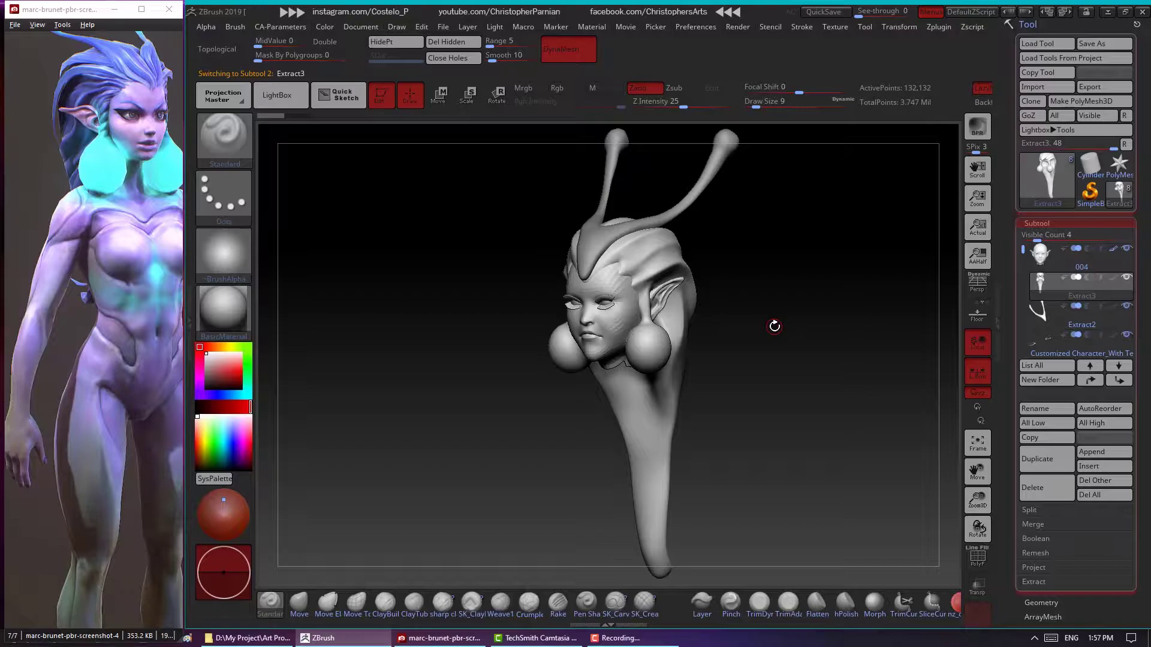
mouse_move(702, 218)
left_mouse_down()
mouse_move(732, 218)
mouse_move(698, 245)
mouse_move(811, 365)
left_mouse_up()
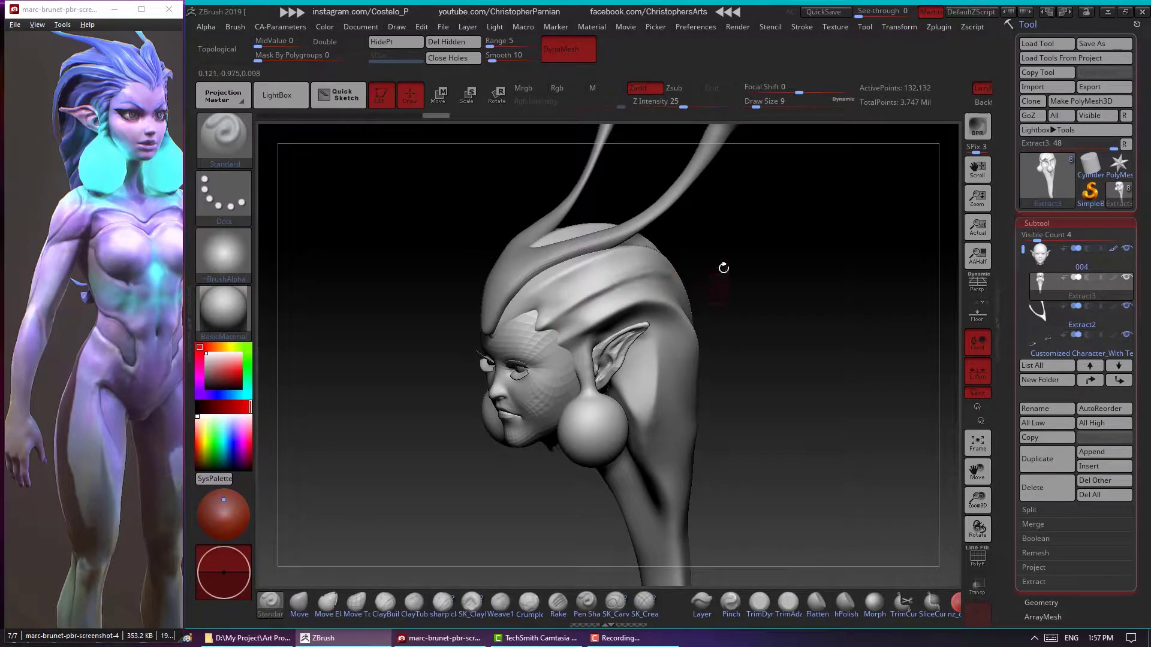
left_click_drag(723, 267, 664, 247)
left_click_drag(478, 351, 516, 309)
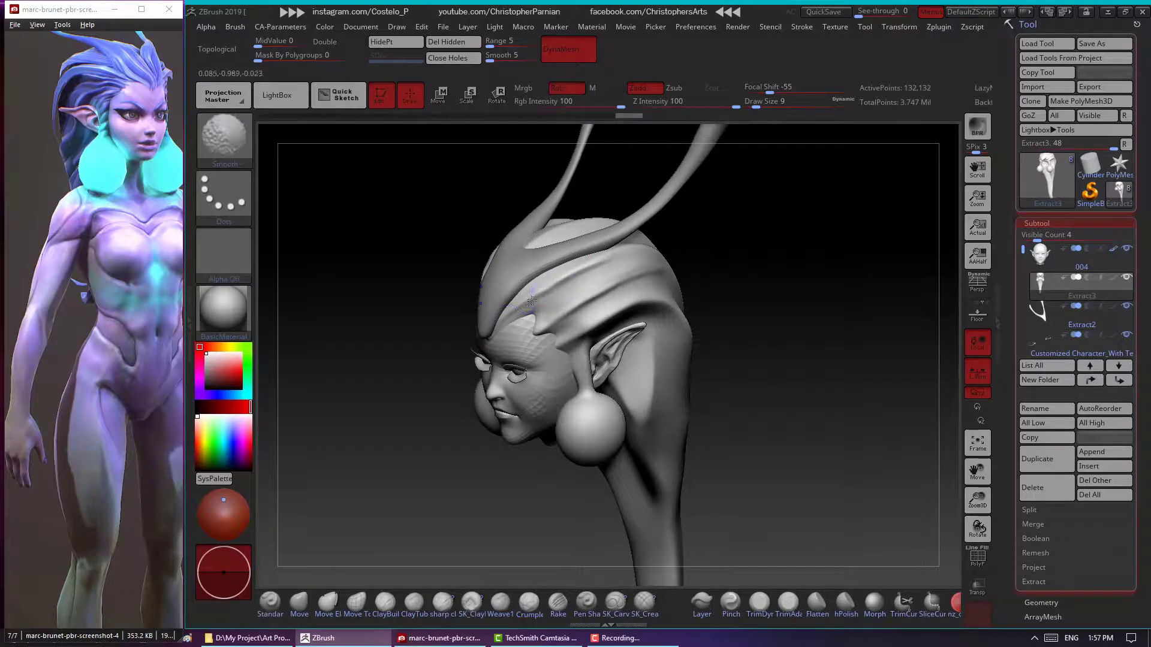
mouse_move(786, 236)
left_mouse_down()
mouse_move(992, 518)
mouse_move(975, 479)
left_mouse_up()
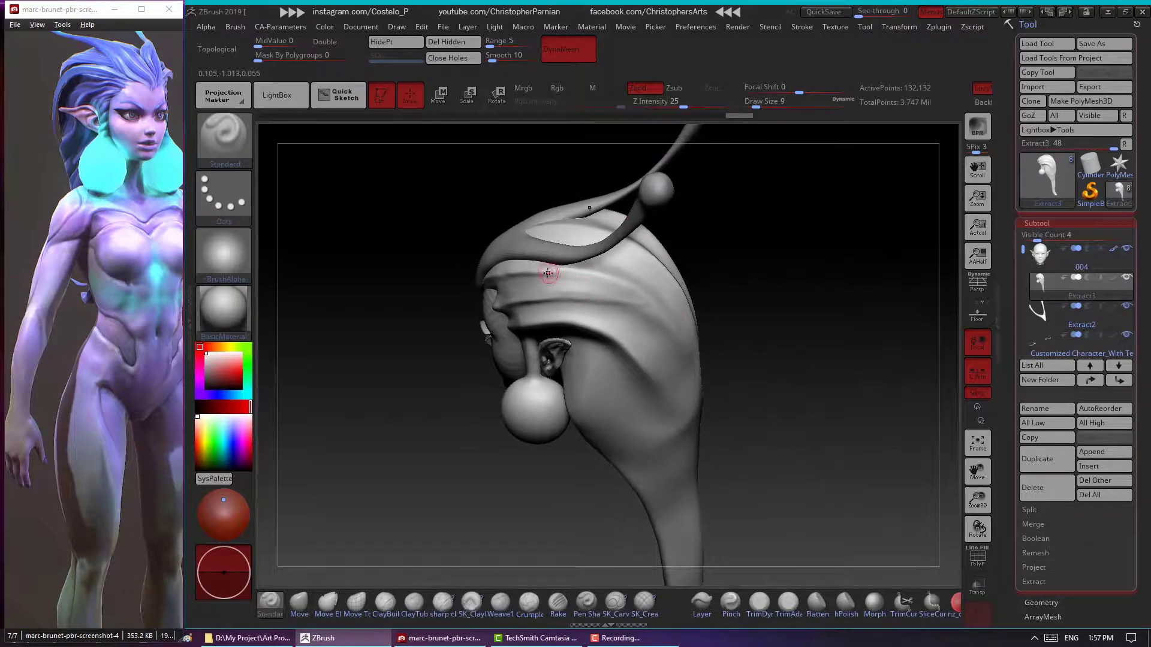
mouse_move(652, 305)
left_mouse_down()
mouse_move(754, 324)
mouse_move(493, 300)
left_mouse_up()
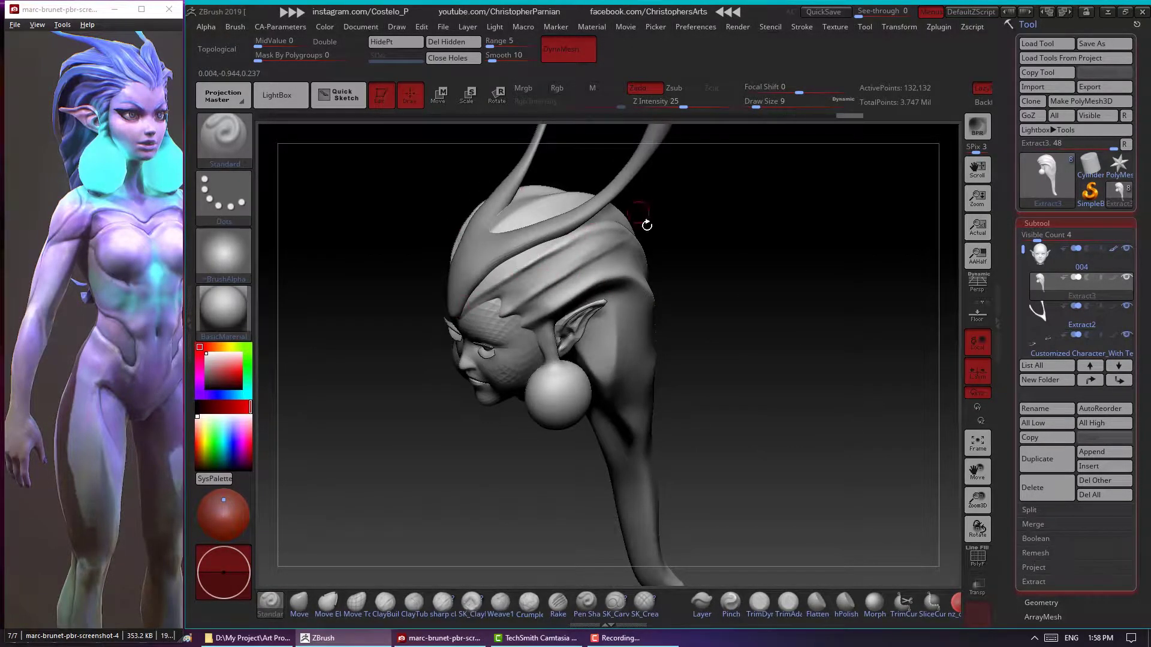
mouse_move(647, 225)
left_mouse_down()
mouse_move(701, 237)
mouse_move(540, 295)
mouse_move(765, 277)
mouse_move(790, 247)
mouse_move(785, 262)
mouse_move(748, 246)
left_mouse_up()
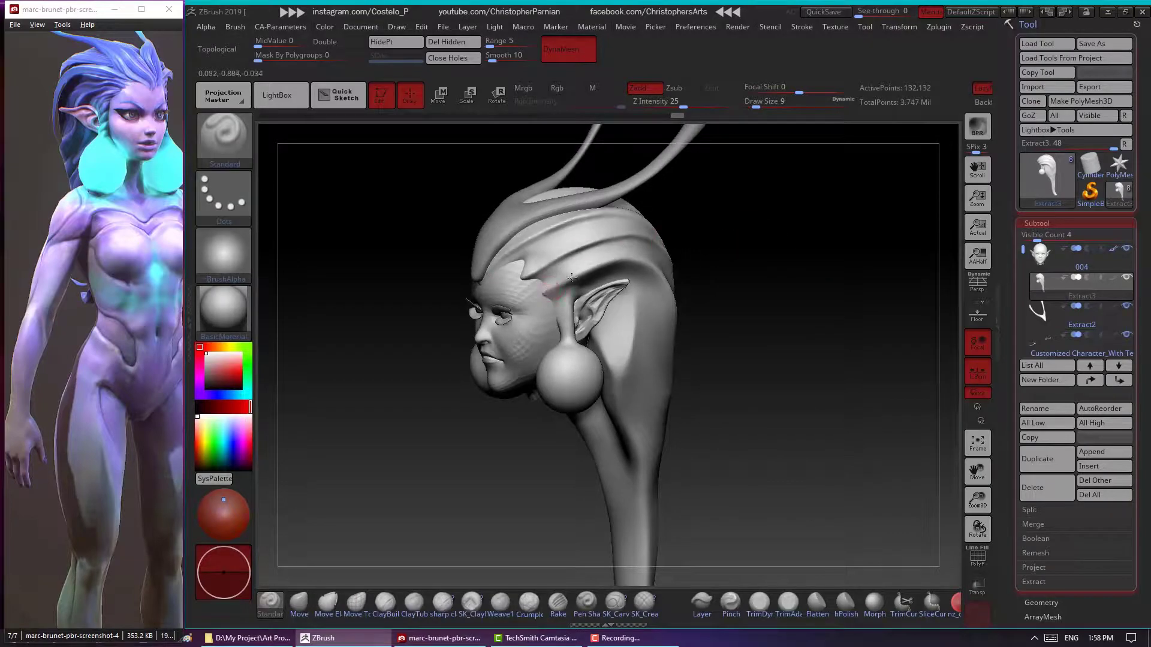
left_click_drag(547, 258, 528, 273)
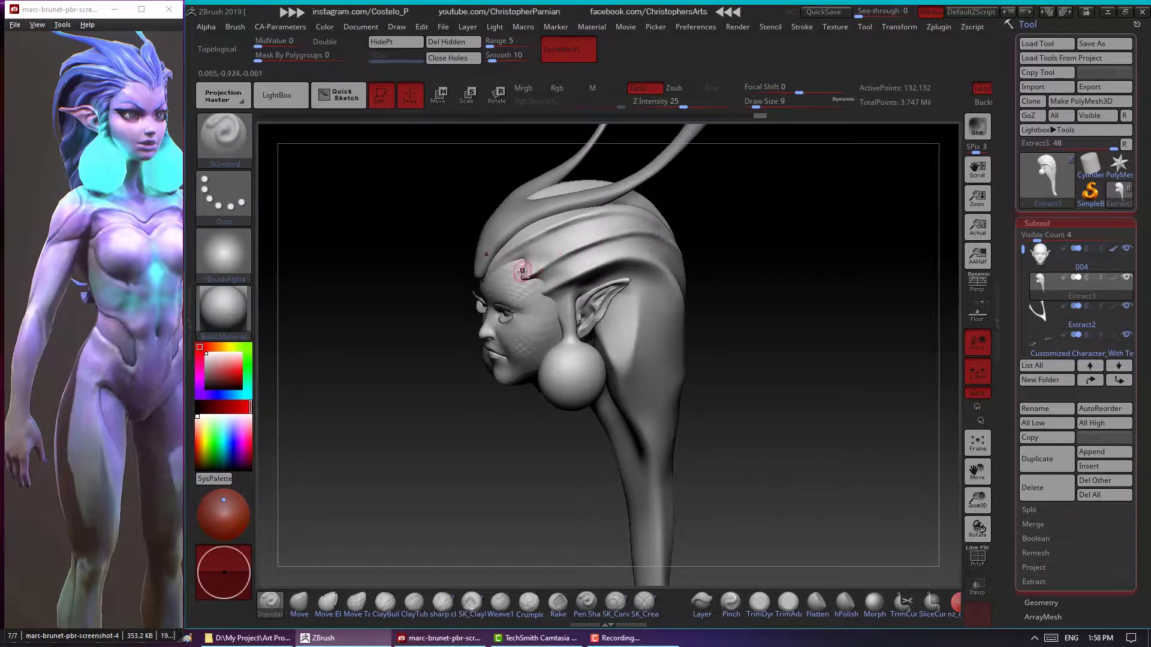
left_click_drag(693, 216, 717, 213)
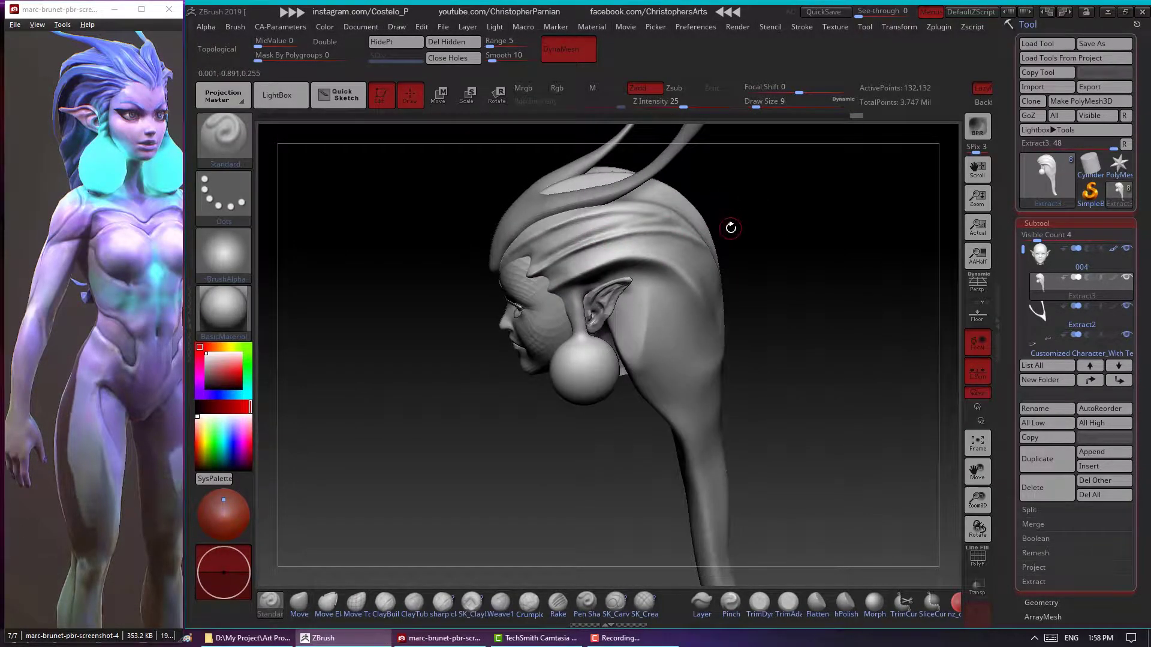
mouse_move(737, 260)
left_mouse_down()
mouse_move(530, 264)
mouse_move(715, 224)
mouse_move(527, 271)
left_mouse_up()
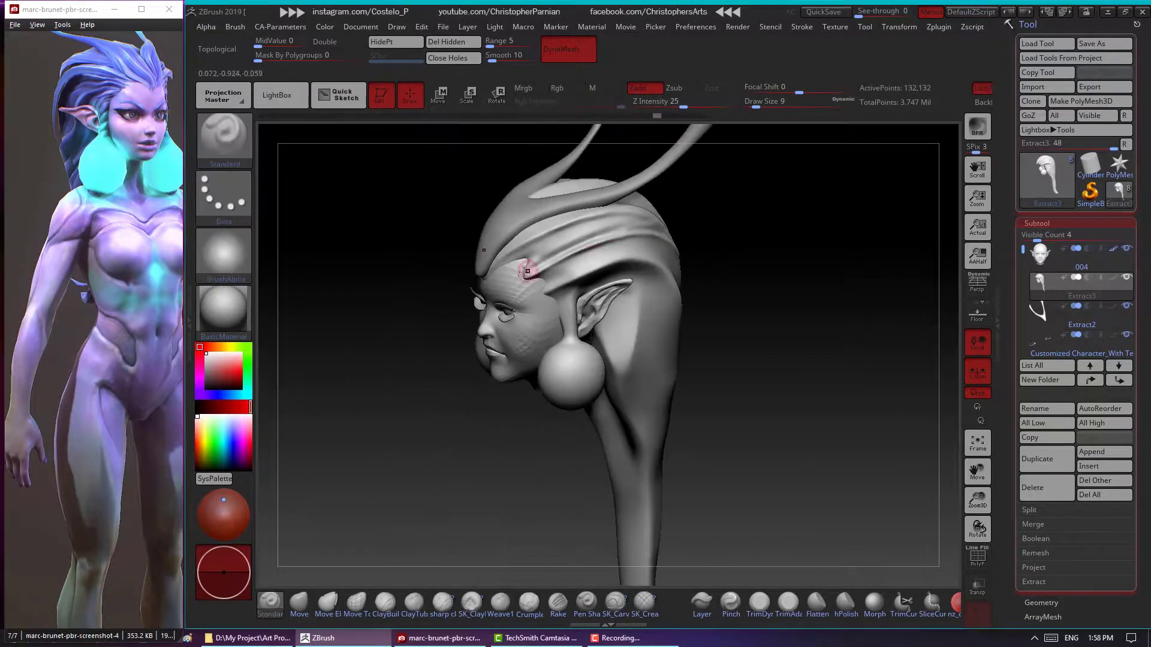
Carve strand grooves into the hair above the forehead and along the side
left_click_drag(618, 216, 519, 269)
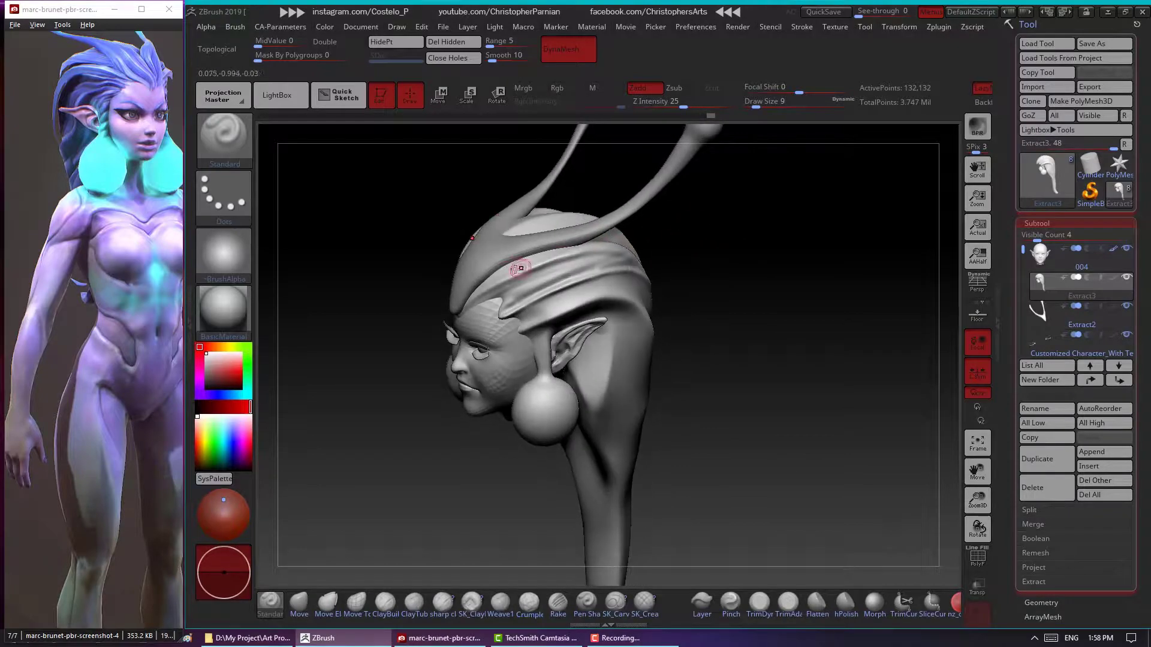
mouse_move(735, 267)
left_mouse_down()
mouse_move(509, 318)
mouse_move(584, 295)
left_mouse_up()
mouse_move(705, 306)
left_mouse_down()
mouse_move(848, 246)
mouse_move(760, 252)
left_mouse_up()
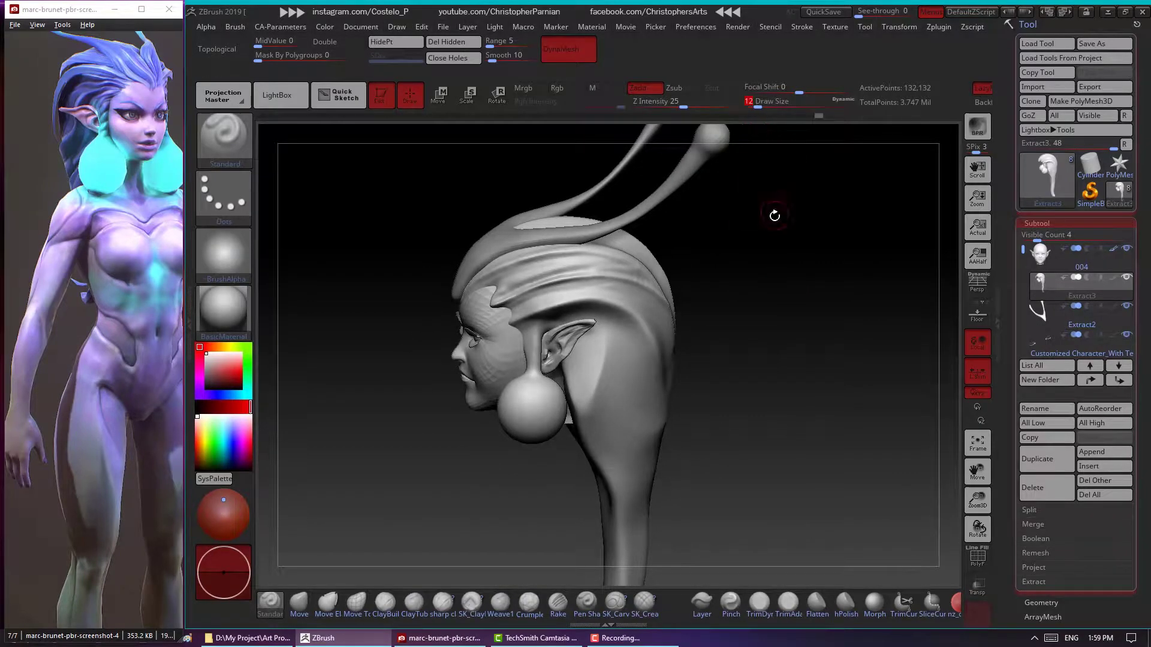
mouse_move(773, 211)
left_mouse_down()
mouse_move(775, 286)
mouse_move(599, 296)
left_mouse_up()
left_click_drag(788, 258, 596, 296)
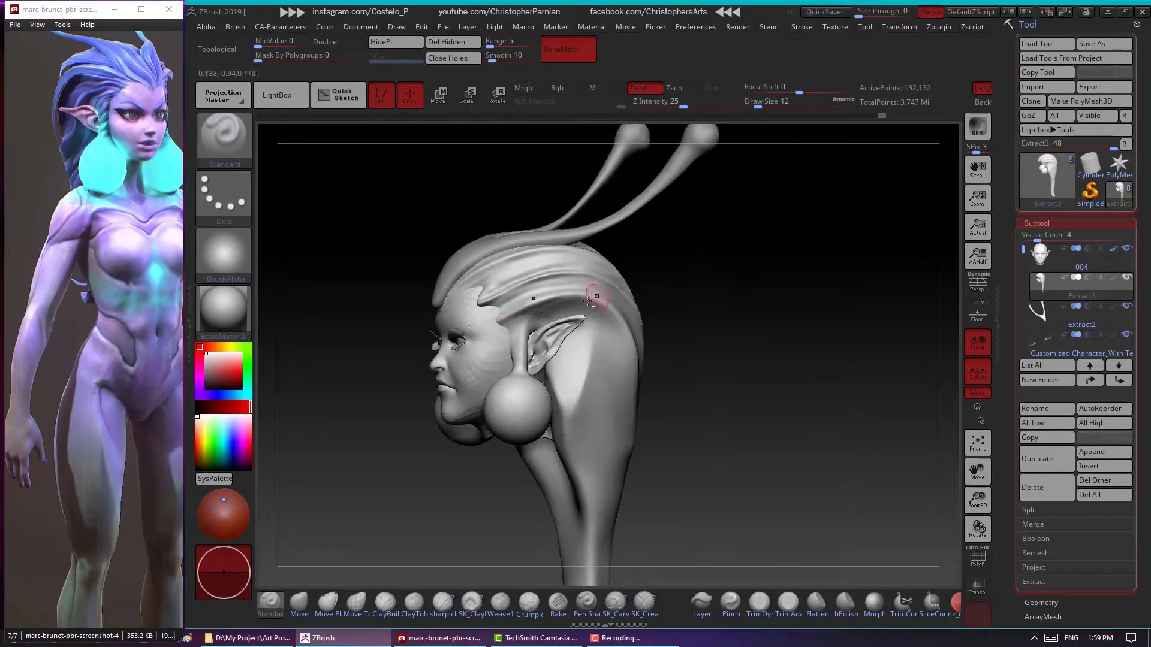
left_click_drag(633, 333, 598, 327)
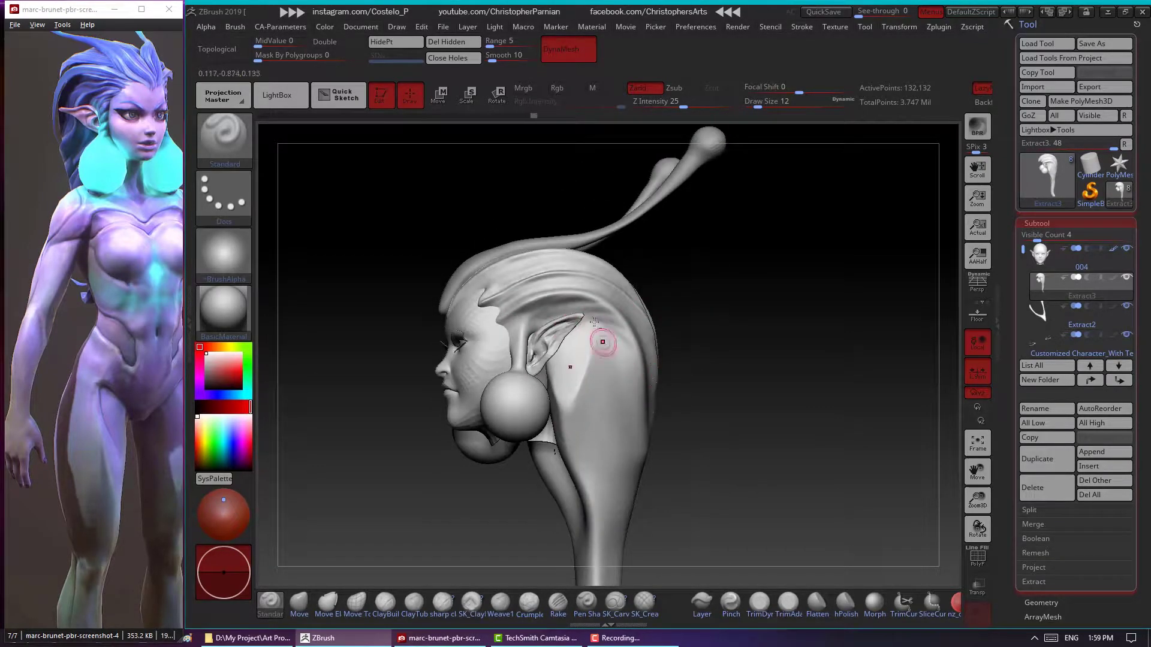
Raise Z Intensity from 25 to 36 and Draw Size to 13 while viewing the back hair
left_click_drag(650, 423, 689, 360)
left_click_drag(683, 106, 694, 107)
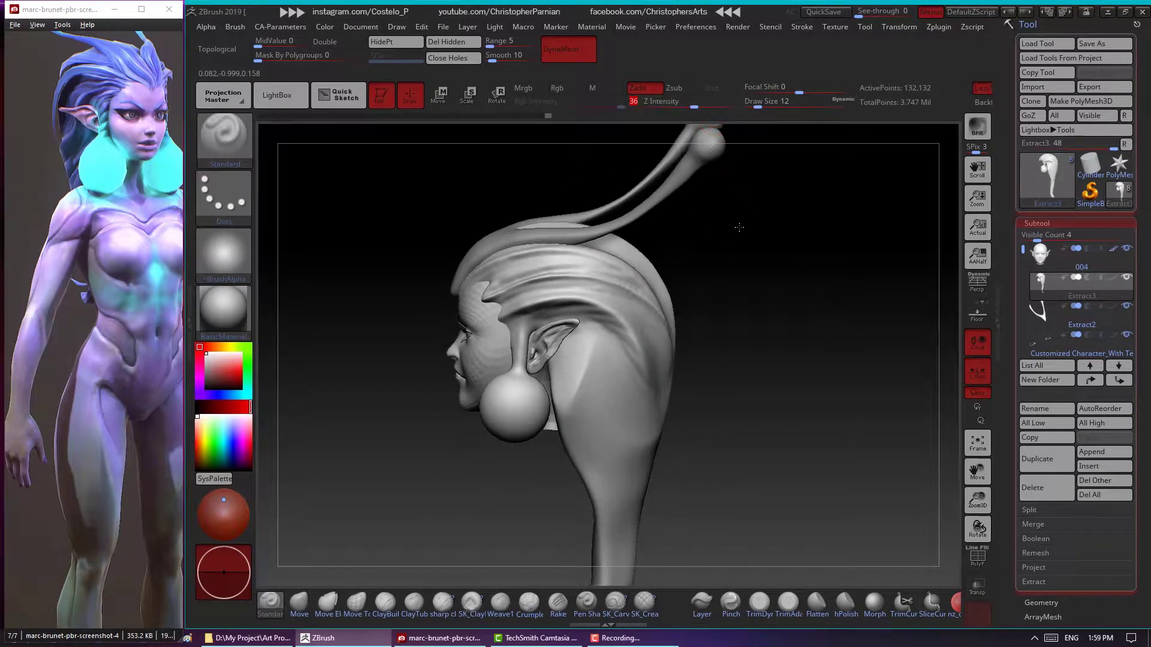
mouse_move(720, 252)
left_mouse_down()
mouse_move(514, 316)
mouse_move(548, 314)
left_mouse_up()
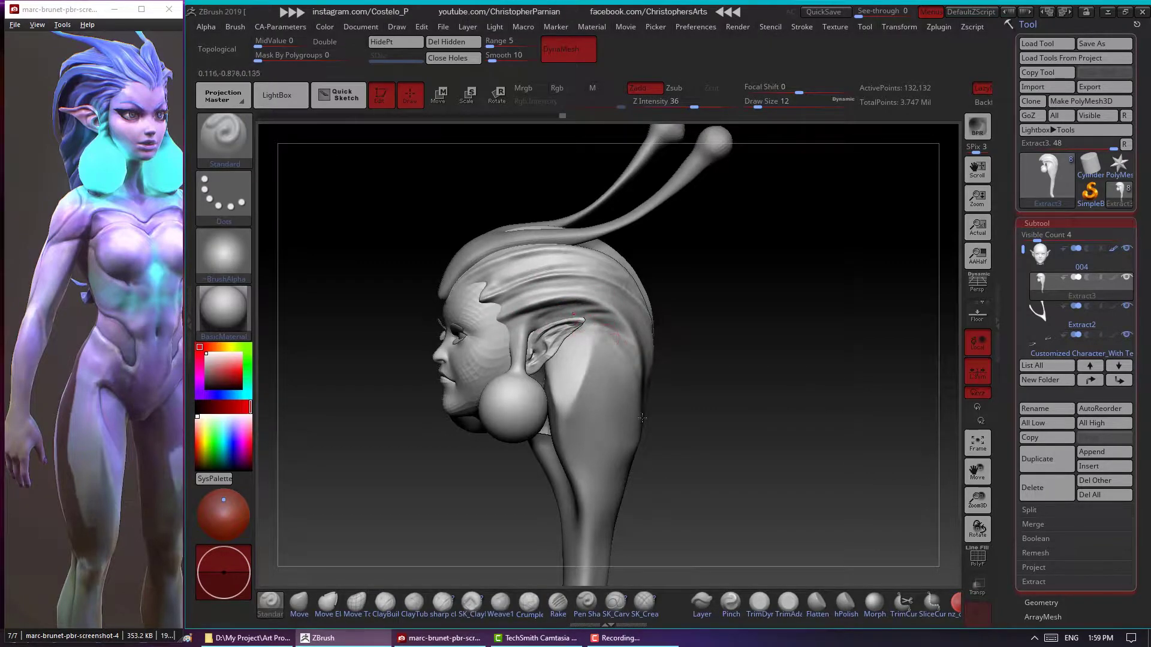
left_click_drag(642, 417, 649, 338)
left_click_drag(760, 279, 745, 257)
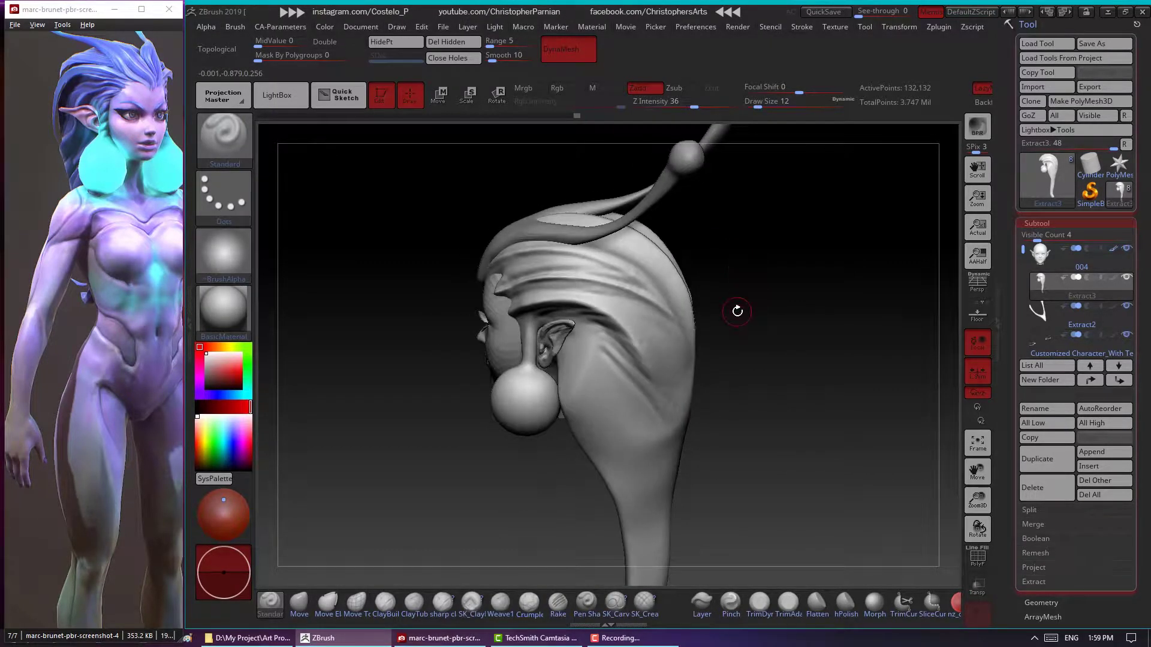
mouse_move(776, 297)
left_mouse_down()
mouse_move(561, 280)
mouse_move(573, 258)
left_mouse_up()
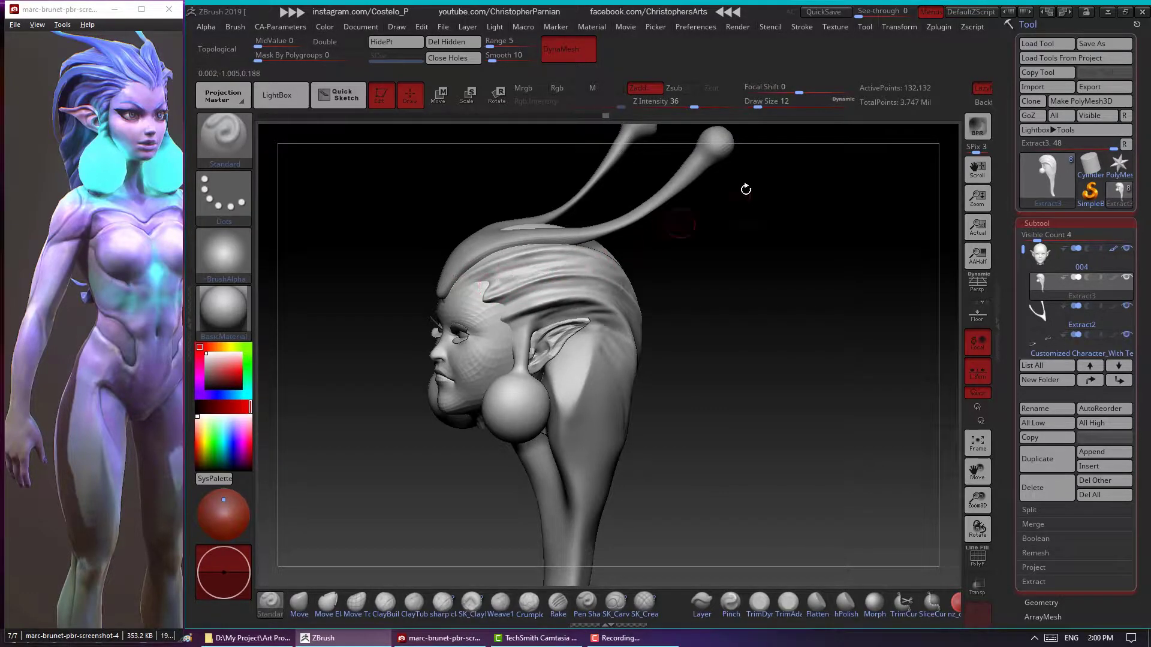
left_click_drag(756, 106, 743, 249)
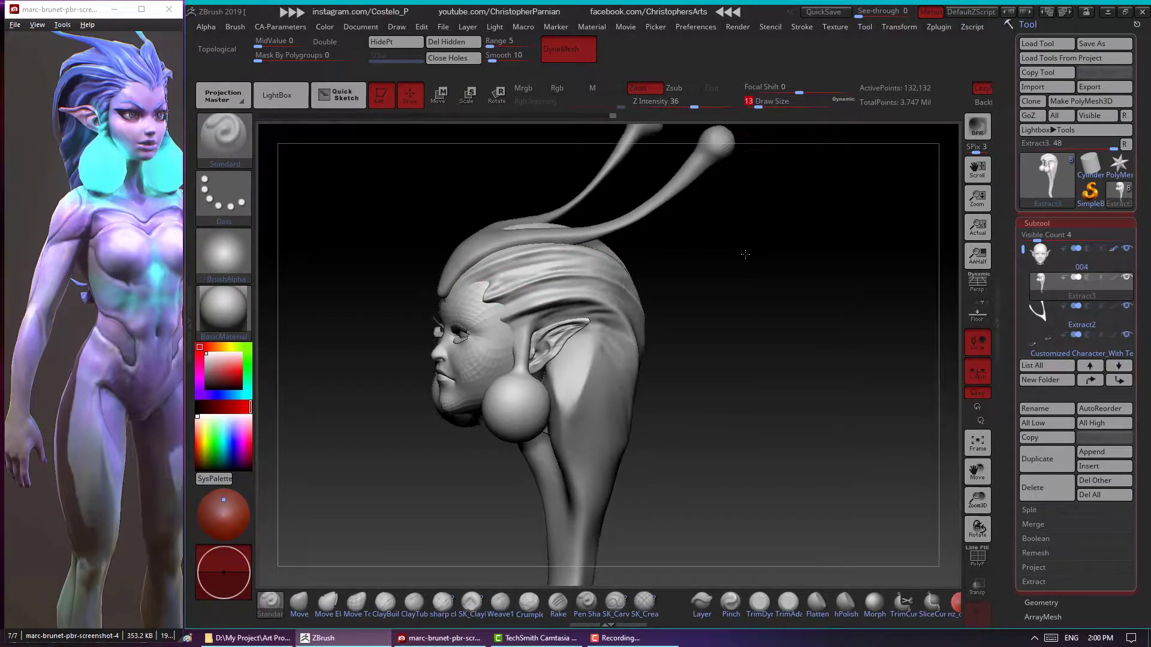
Switch from the Move brush back to the Standard brush and tilt the head view
left_click(298, 603)
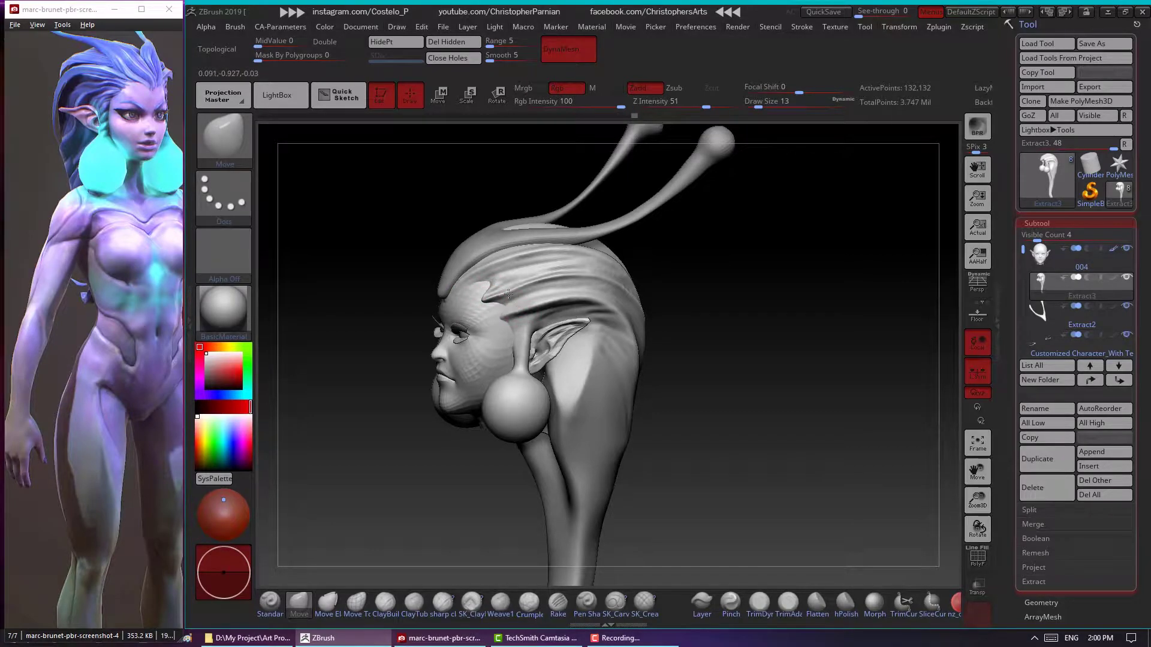
left_click(270, 601)
left_click_drag(299, 539, 458, 282)
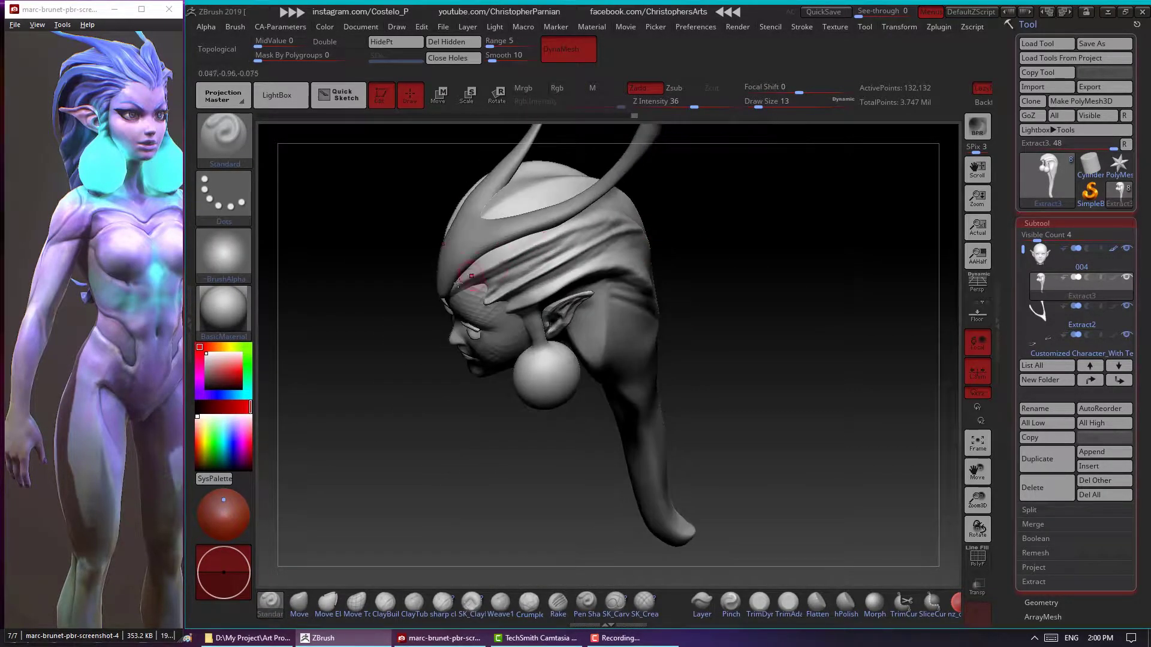
left_click_drag(769, 192, 477, 269)
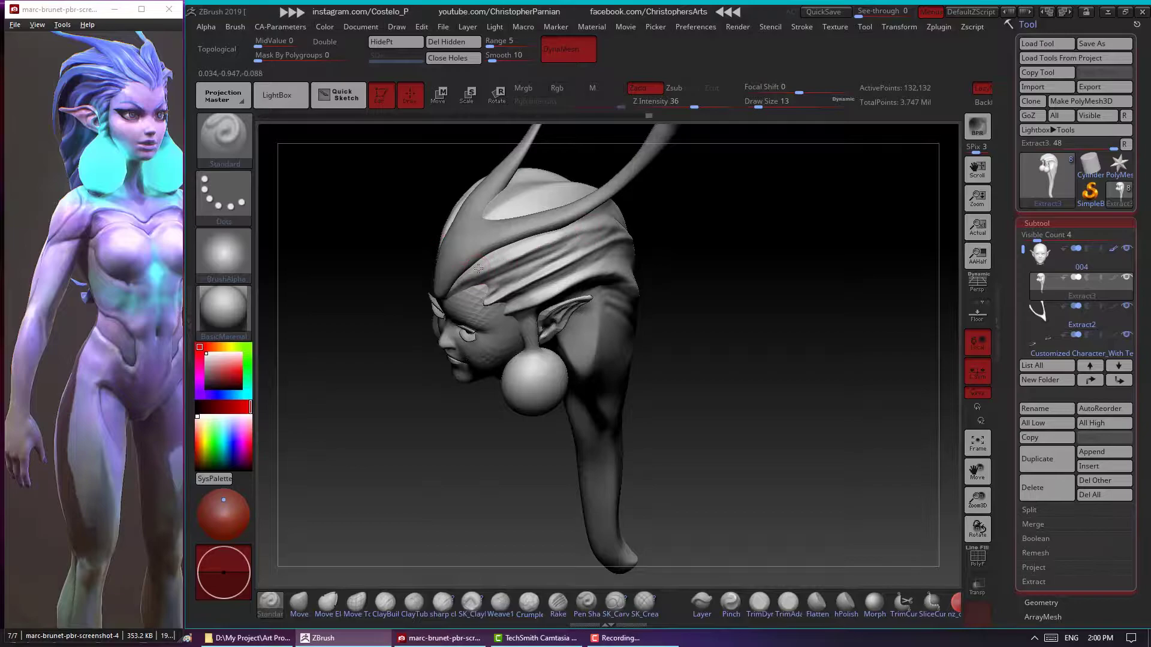
Give the Standard brush a FreeHand stroke and Alpha 39, then widen the canvas
left_click(224, 194)
left_click(351, 203)
left_click_drag(759, 200, 599, 228)
left_click(225, 256)
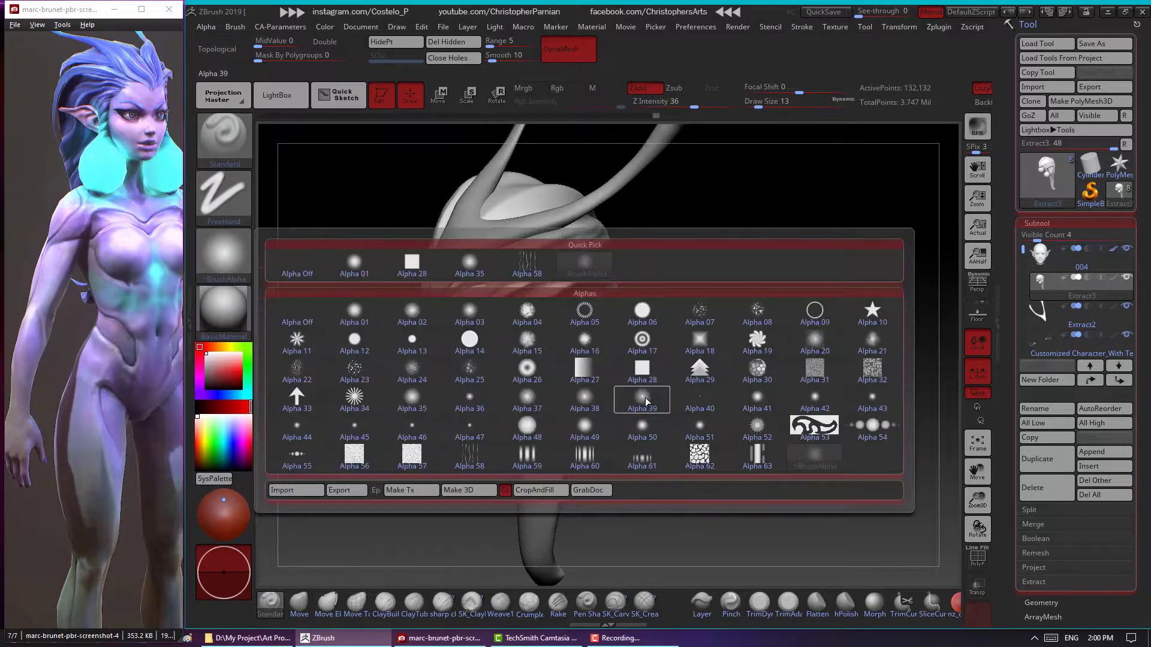
left_click(645, 398)
mouse_move(645, 398)
left_mouse_down()
mouse_move(632, 302)
mouse_move(667, 270)
mouse_move(787, 258)
left_mouse_up()
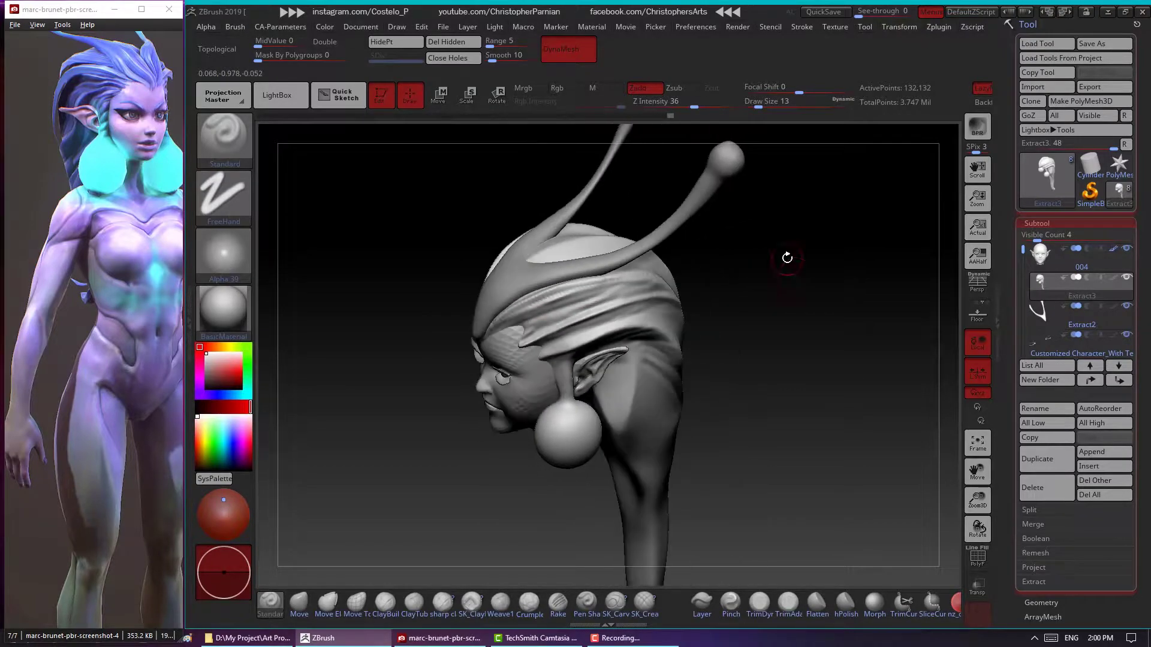
left_click(1002, 279)
Carve a test groove down the back of the neck, then undo it
left_click_drag(863, 254, 581, 320)
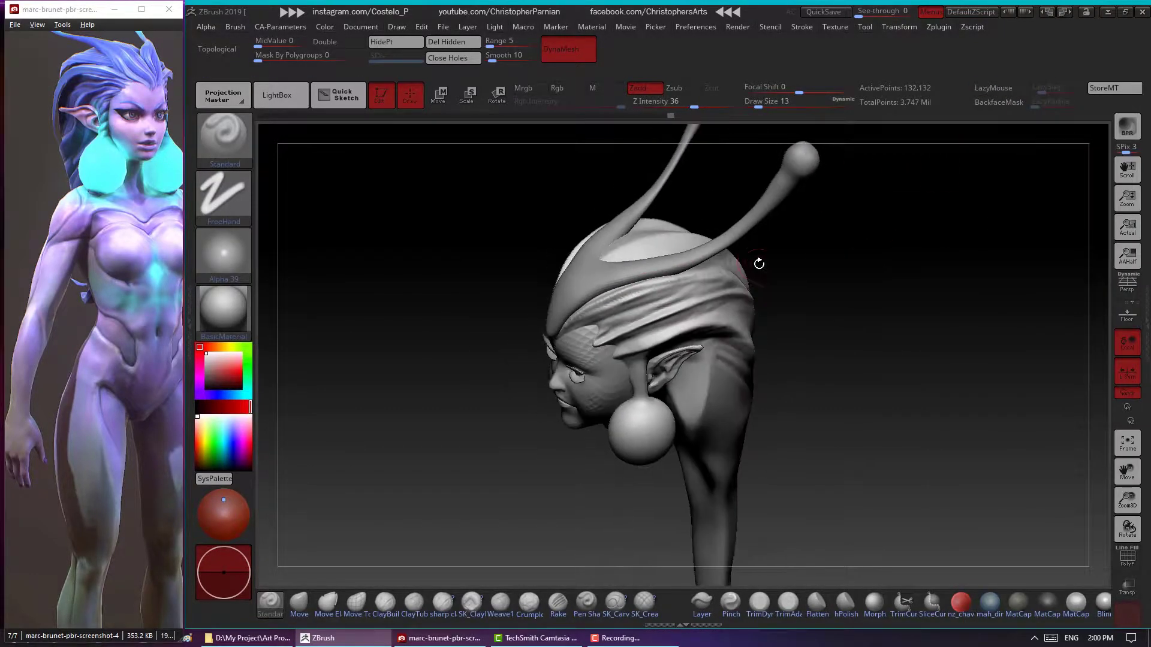
mouse_move(781, 261)
left_mouse_down()
mouse_move(835, 262)
mouse_move(853, 290)
mouse_move(807, 244)
mouse_move(817, 359)
left_mouse_up()
left_click_drag(557, 335, 592, 441)
key("ctrl+z")
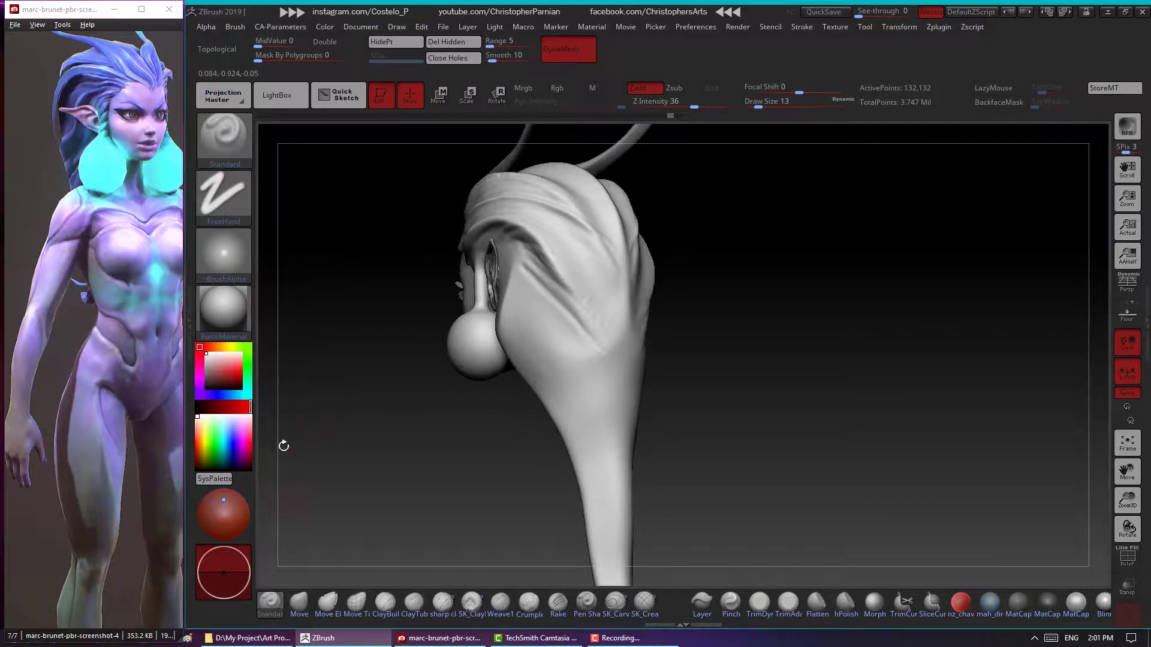
Switch the stroke to Dots, check the alpha choices, and enable LazyMouse
left_click(223, 194)
left_click(296, 207)
left_click(224, 254)
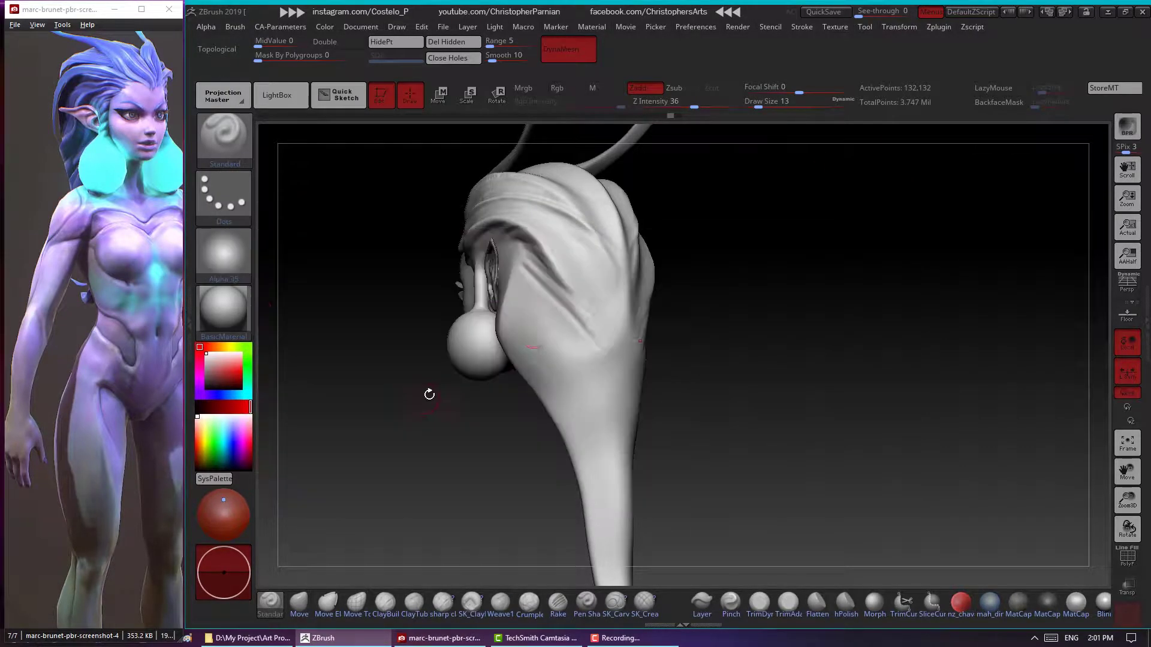
mouse_move(735, 347)
left_mouse_down()
mouse_move(742, 320)
mouse_move(693, 323)
mouse_move(714, 324)
left_mouse_up()
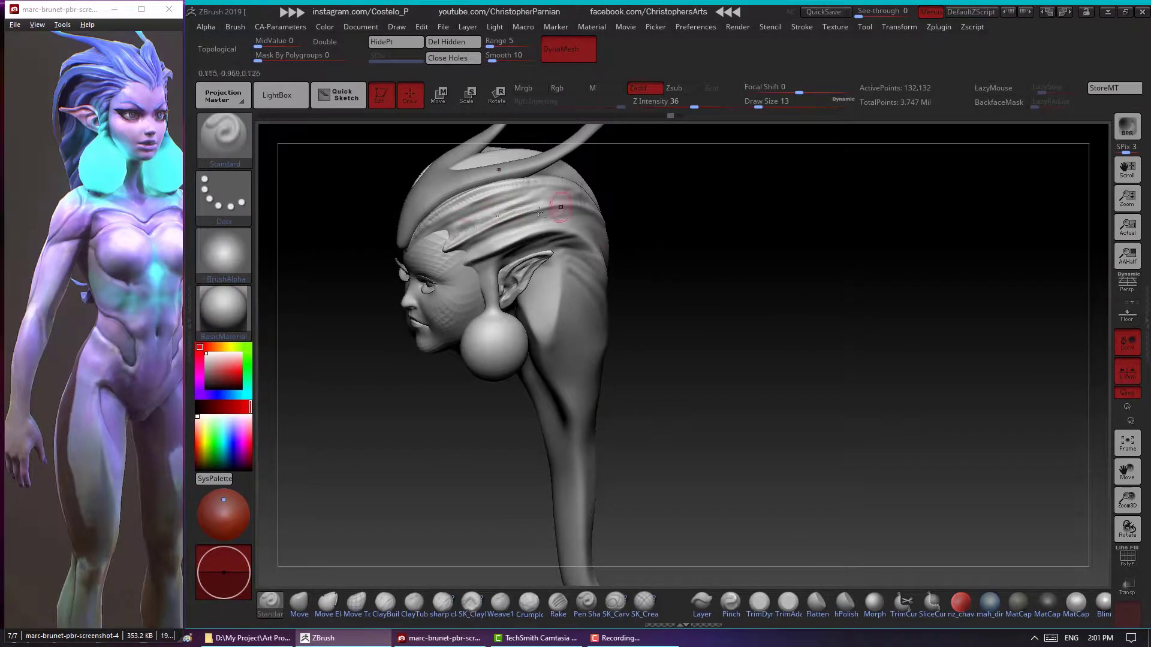
left_click_drag(667, 209, 465, 231)
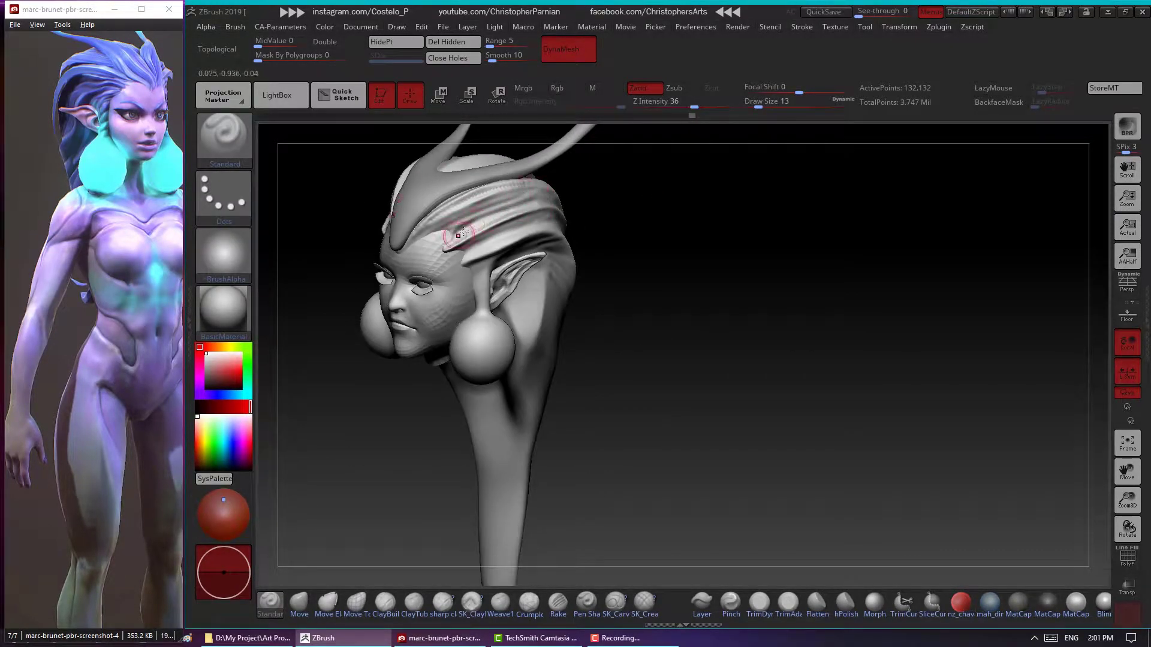
left_click_drag(617, 195, 510, 190)
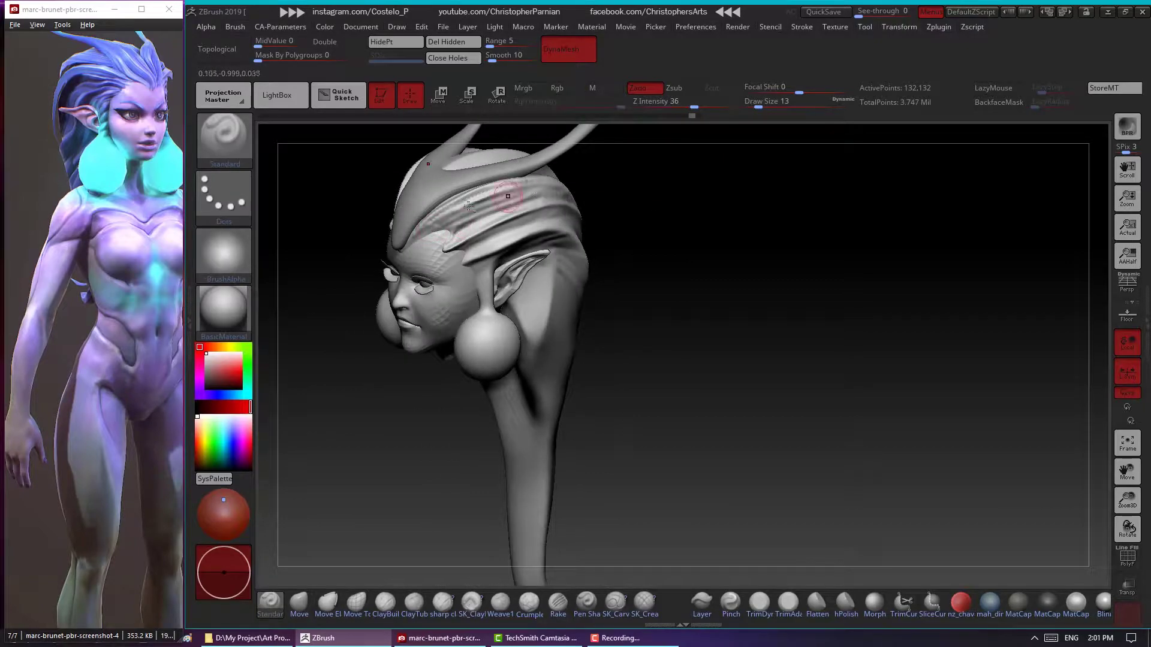
left_click_drag(647, 198, 695, 230)
left_click_drag(711, 184, 577, 193)
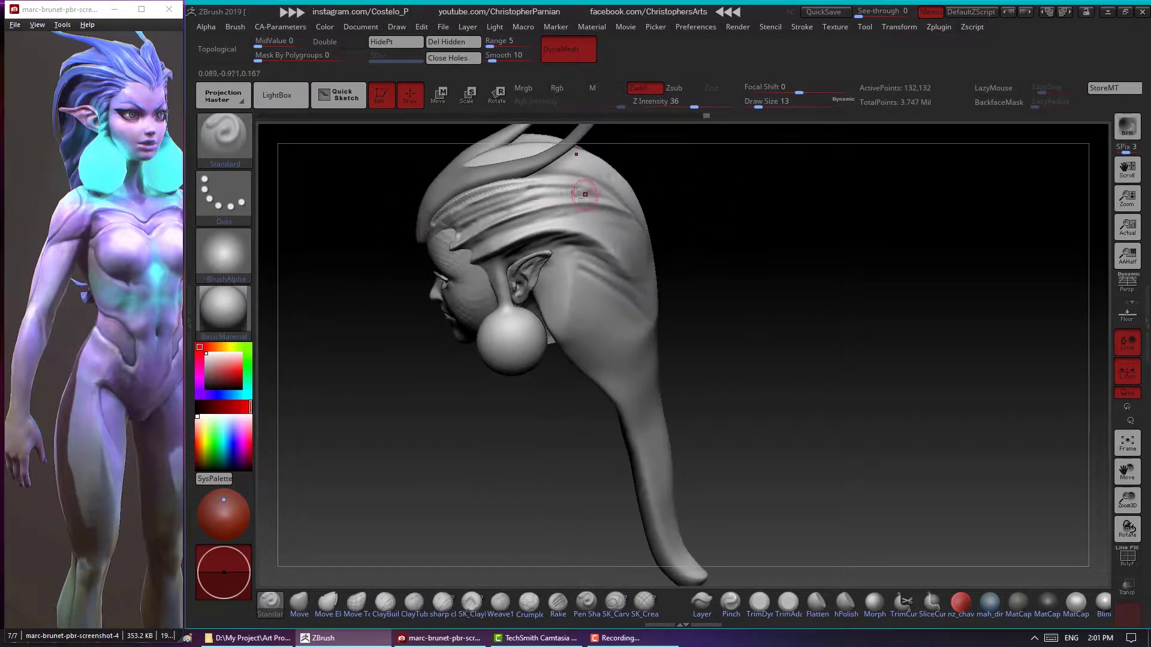
left_click_drag(689, 200, 761, 192)
left_click(993, 88)
left_click_drag(689, 210, 524, 237)
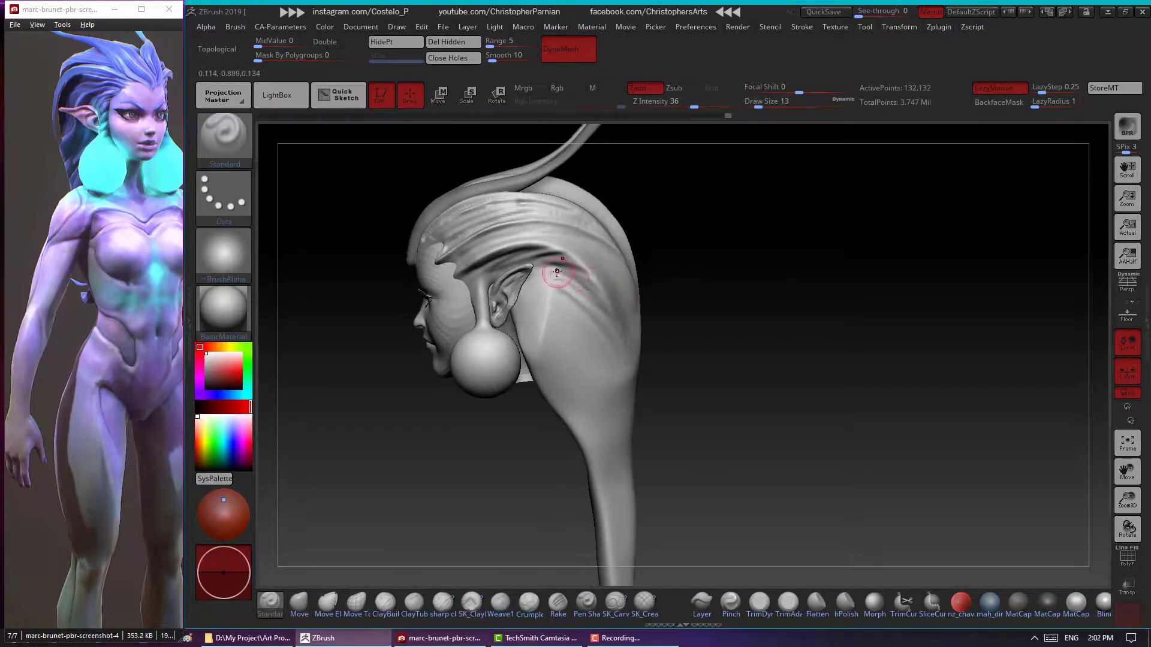
Carve long and short strand grooves into the hair behind and near the ear
left_click_drag(641, 282, 610, 261)
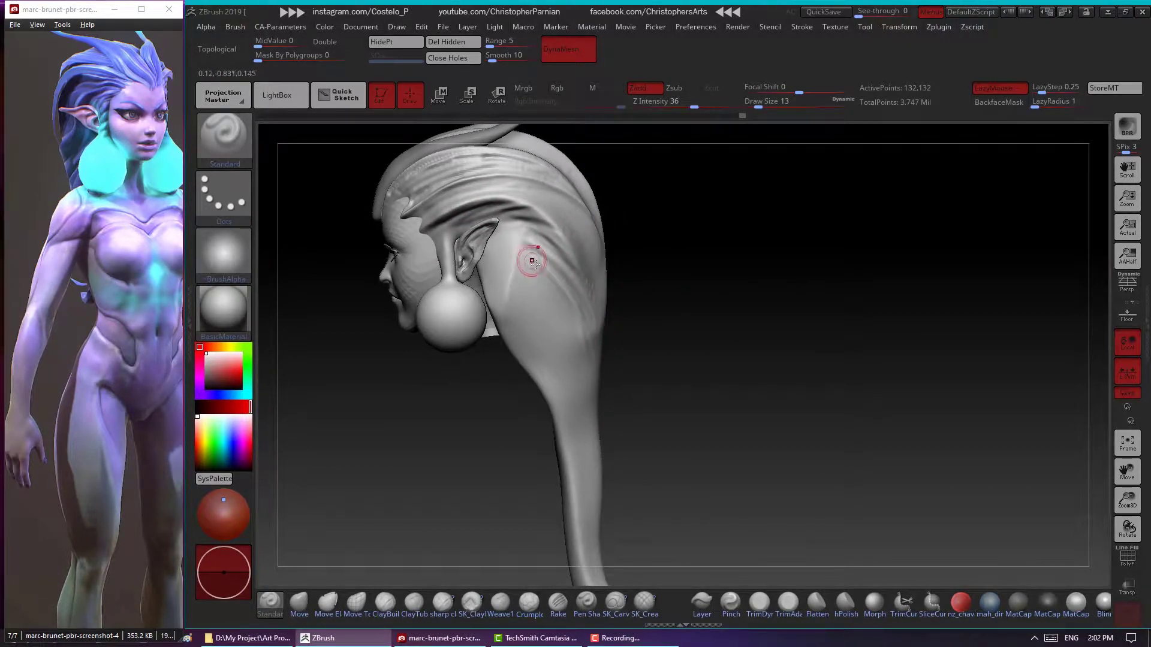
left_click_drag(523, 265, 570, 398)
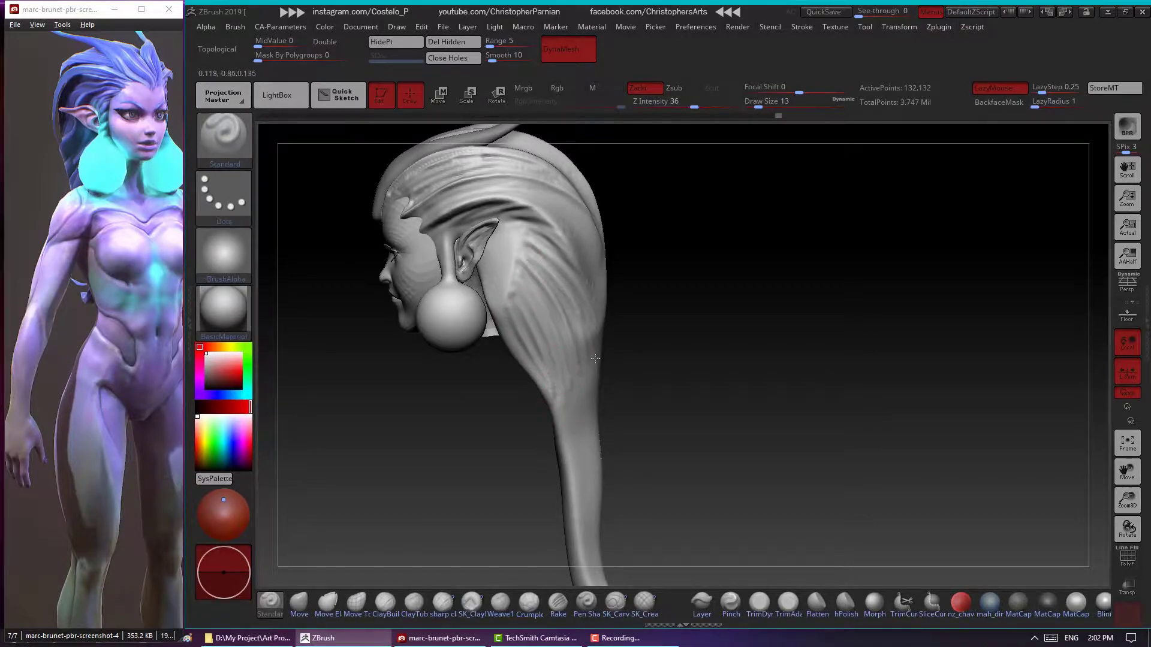
mouse_move(673, 222)
left_mouse_down()
mouse_move(501, 185)
mouse_move(515, 216)
left_mouse_up()
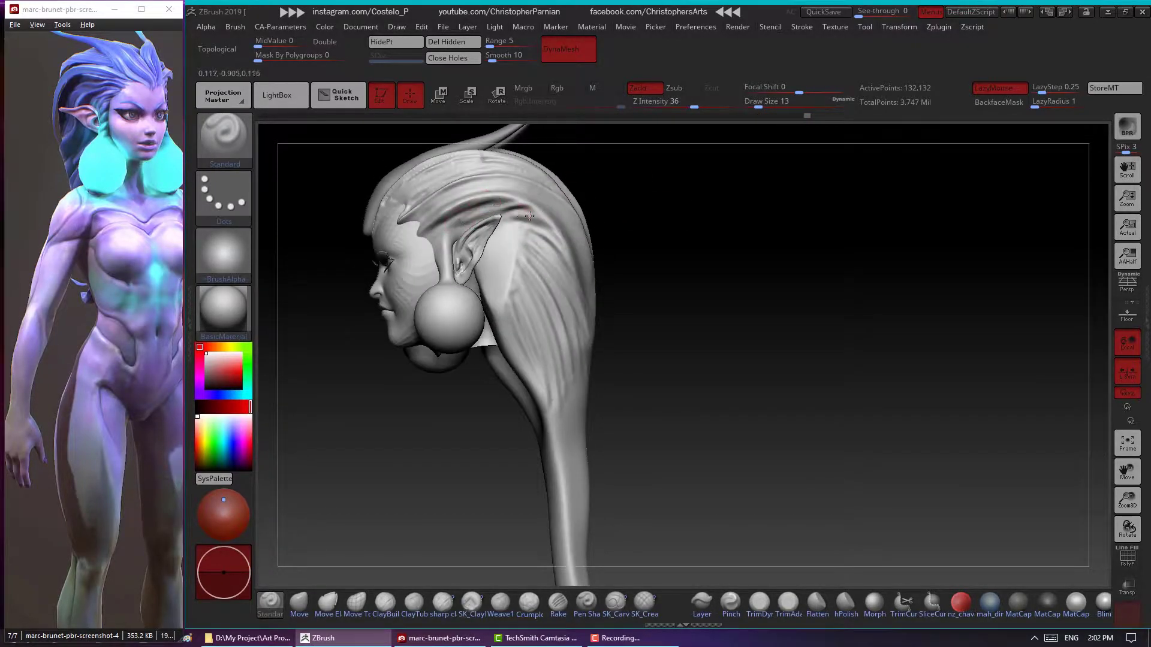
left_click_drag(623, 252, 611, 300)
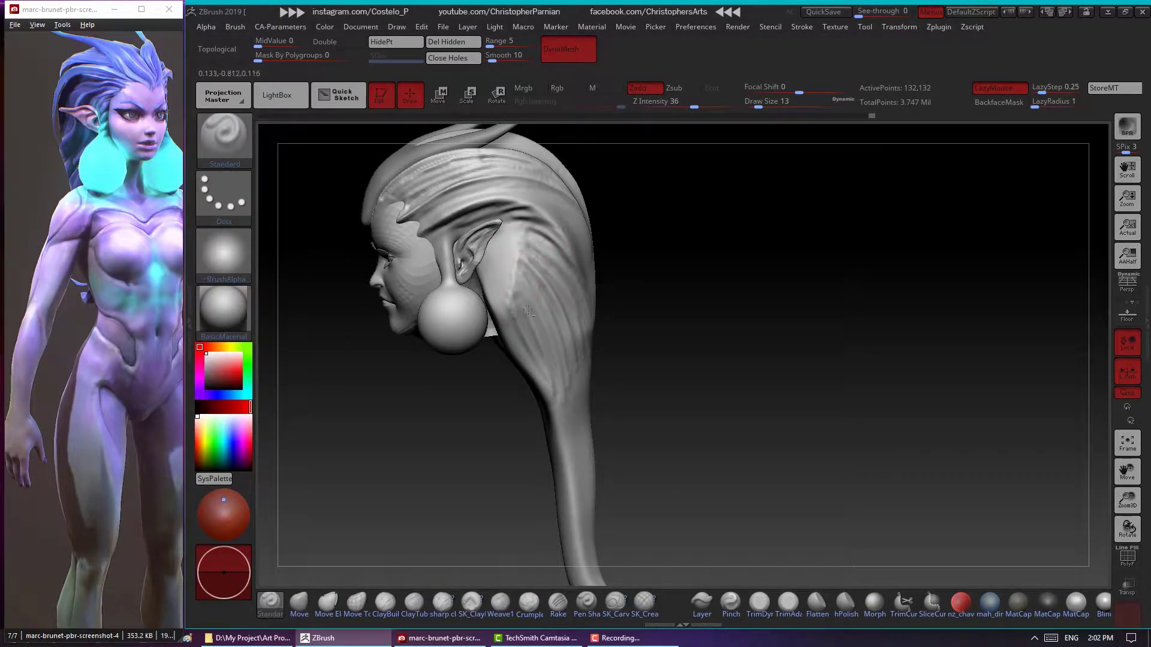
mouse_move(660, 306)
left_mouse_down()
mouse_move(747, 297)
mouse_move(767, 308)
mouse_move(655, 264)
left_mouse_up()
mouse_move(718, 305)
left_mouse_down()
mouse_move(737, 329)
mouse_move(728, 319)
left_mouse_up()
right_click_drag(543, 305, 558, 288)
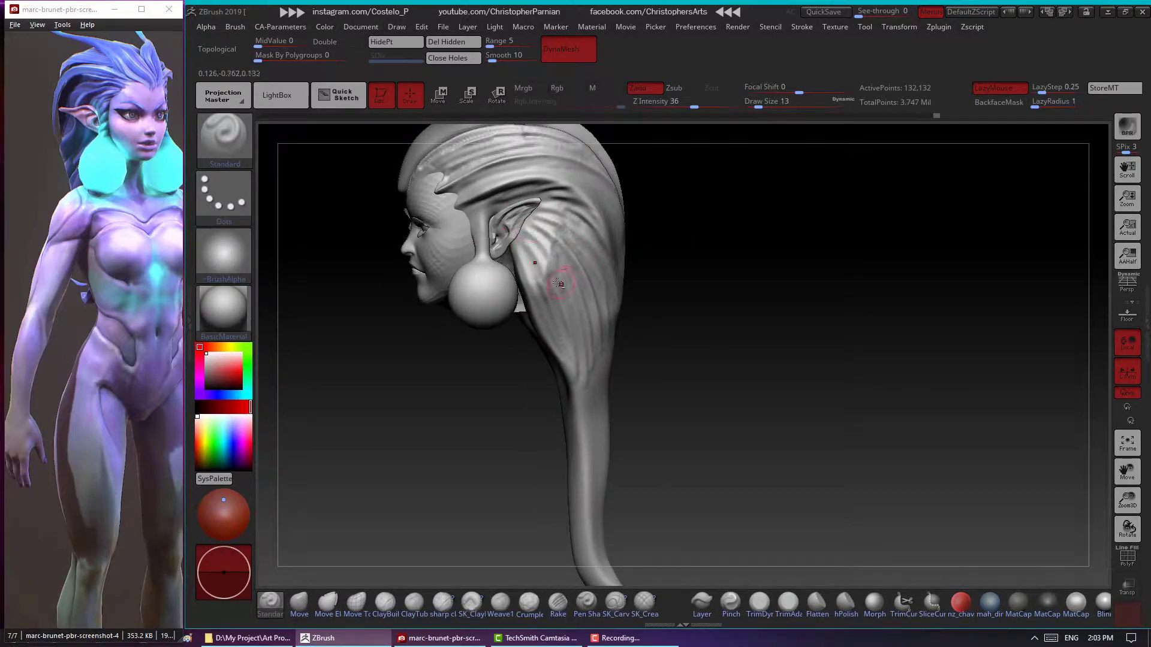
mouse_move(562, 213)
right_mouse_down()
mouse_move(701, 208)
mouse_move(551, 297)
right_mouse_up()
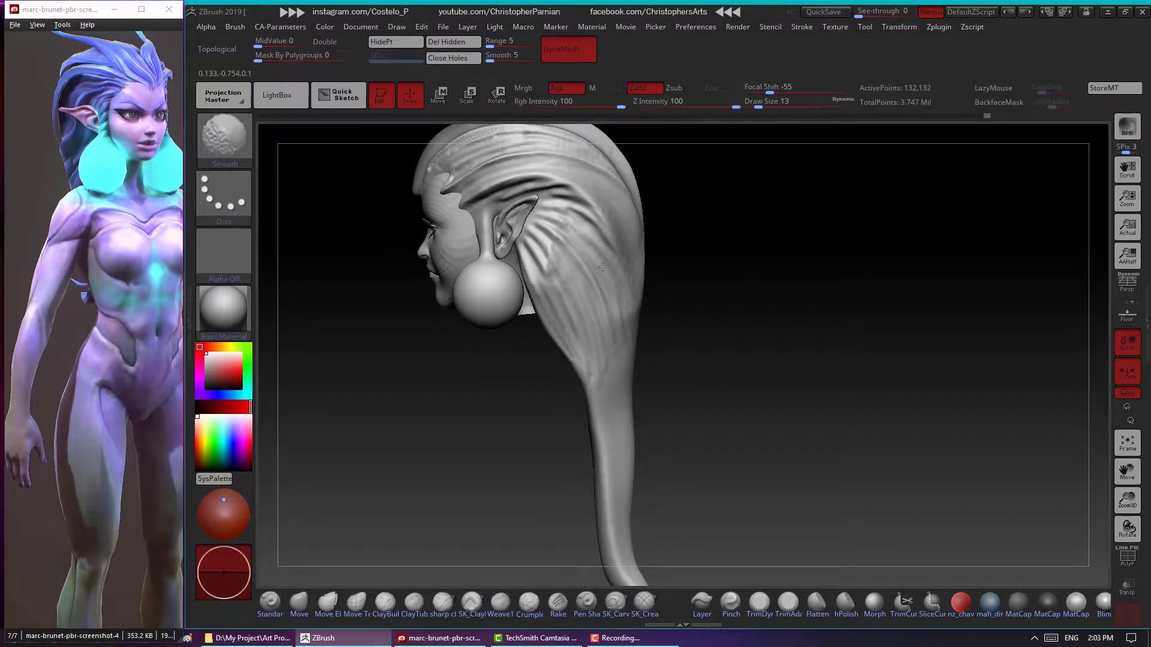
Work the lower back hair strands, rotating around to the face side and front
right_click_drag(602, 267, 704, 309)
mouse_move(639, 384)
right_mouse_down()
mouse_move(631, 249)
mouse_move(609, 296)
mouse_move(551, 290)
right_mouse_up()
right_click_drag(560, 237, 623, 239)
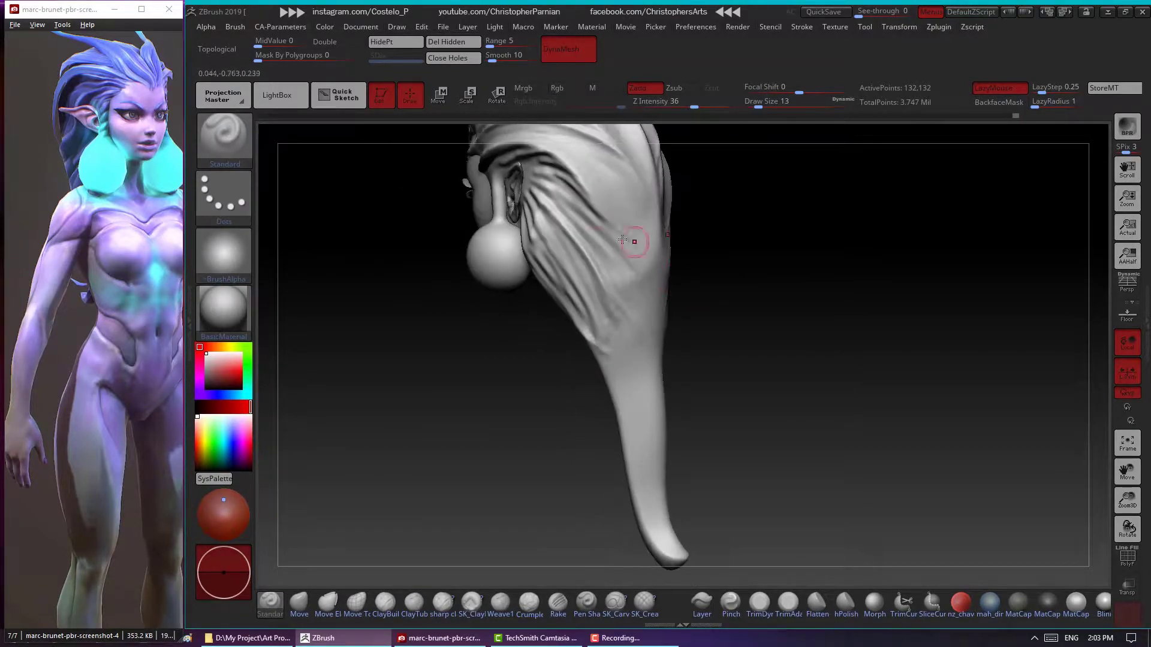
right_click_drag(761, 245, 564, 230)
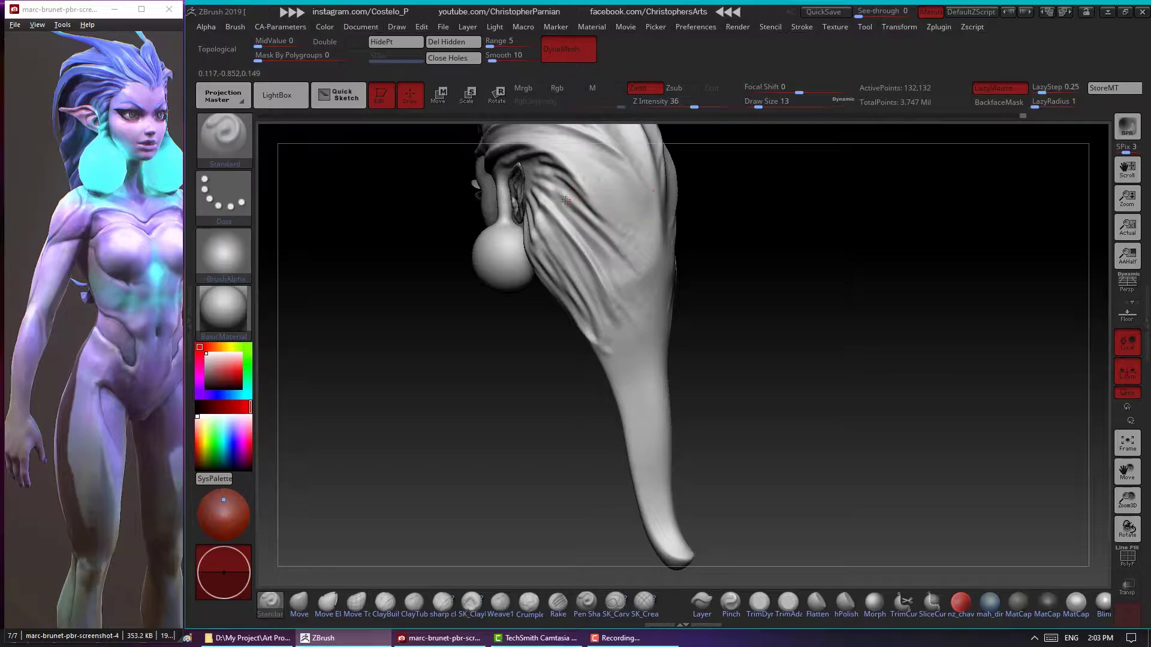
mouse_move(703, 283)
right_mouse_down()
mouse_move(637, 377)
mouse_move(679, 305)
right_mouse_up()
mouse_move(617, 375)
right_mouse_down()
mouse_move(530, 266)
mouse_move(550, 263)
right_mouse_up()
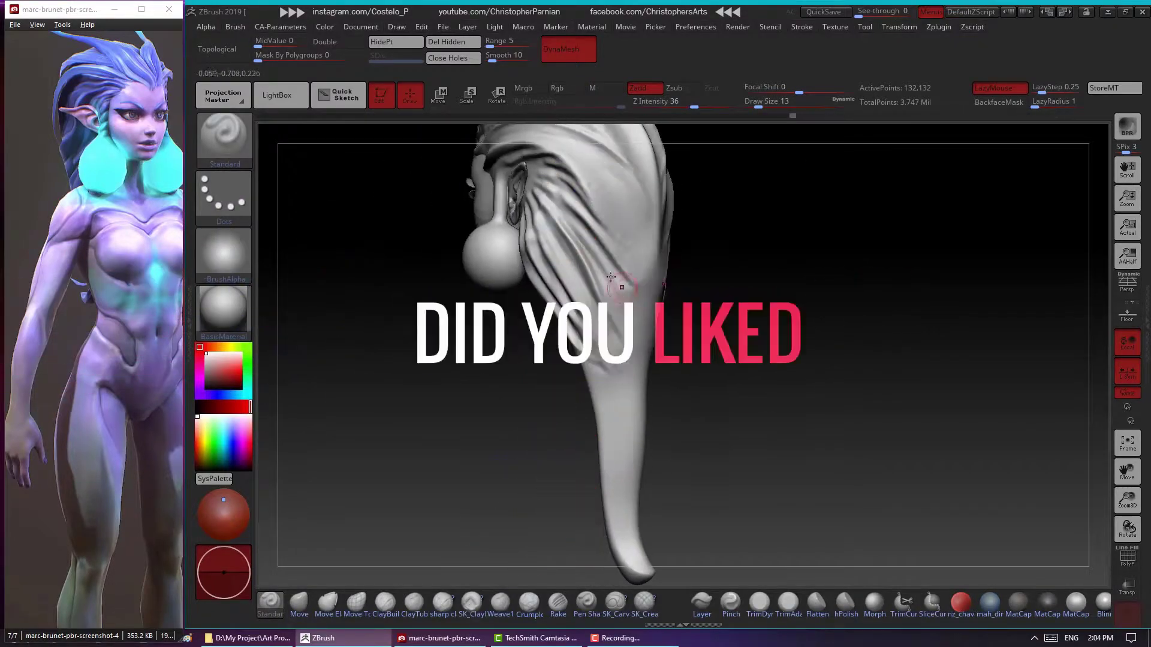
right_click_drag(609, 232, 648, 235)
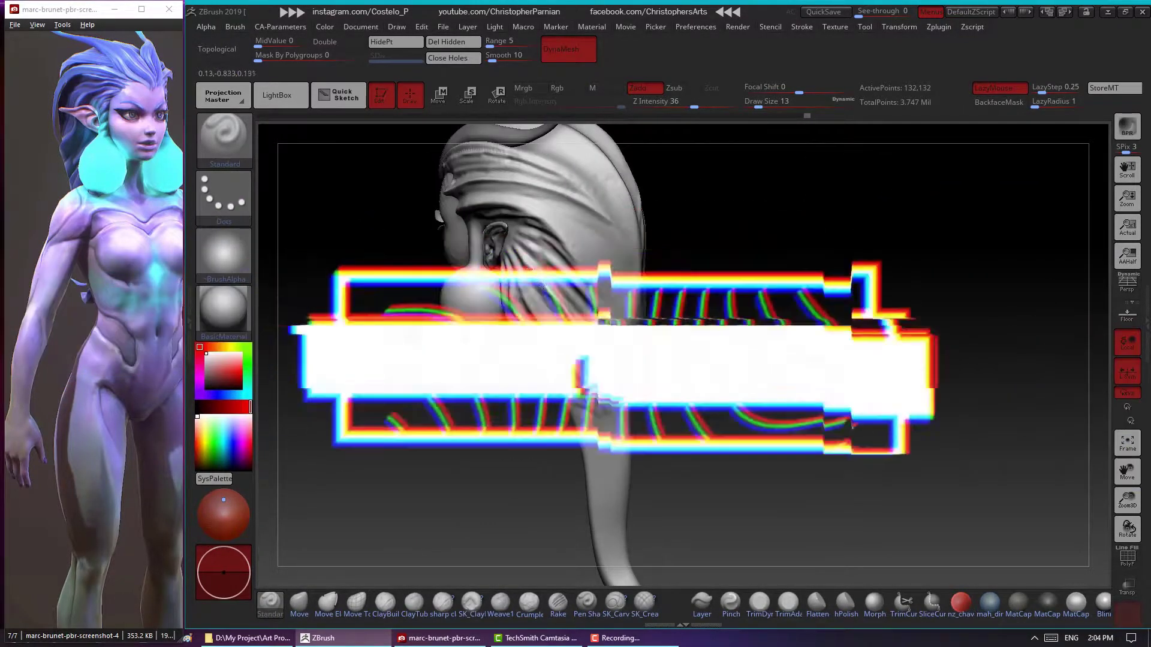
mouse_move(585, 280)
right_mouse_down()
mouse_move(545, 297)
mouse_move(725, 236)
mouse_move(552, 304)
right_mouse_up()
mouse_move(709, 301)
right_mouse_down()
mouse_move(724, 296)
mouse_move(722, 275)
mouse_move(547, 214)
mouse_move(749, 240)
mouse_move(914, 296)
mouse_move(785, 318)
mouse_move(845, 269)
right_mouse_up()
Hide the Extract2 antennae subtool and rotate the head to a front view
left_click(1146, 320)
left_click(1126, 306)
left_click(1147, 321)
right_click_drag(754, 332, 869, 336)
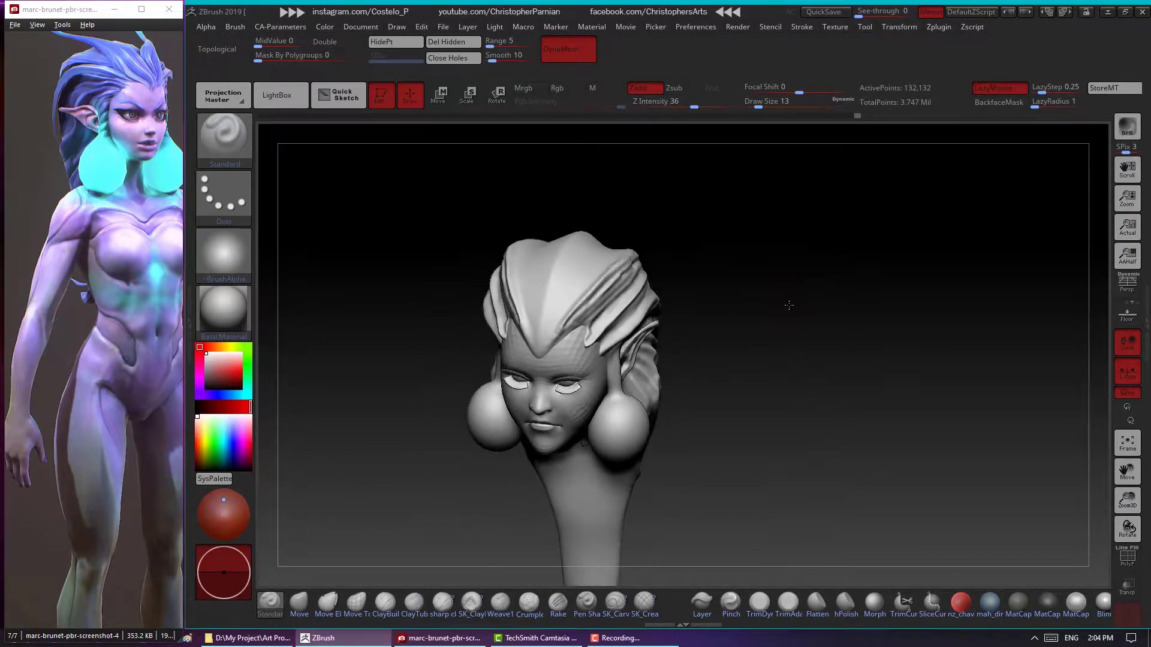
Save the tool over the existing 003.ZTL file, confirming the replacement
left_click(1146, 321)
left_click(1103, 43)
double_click(284, 124)
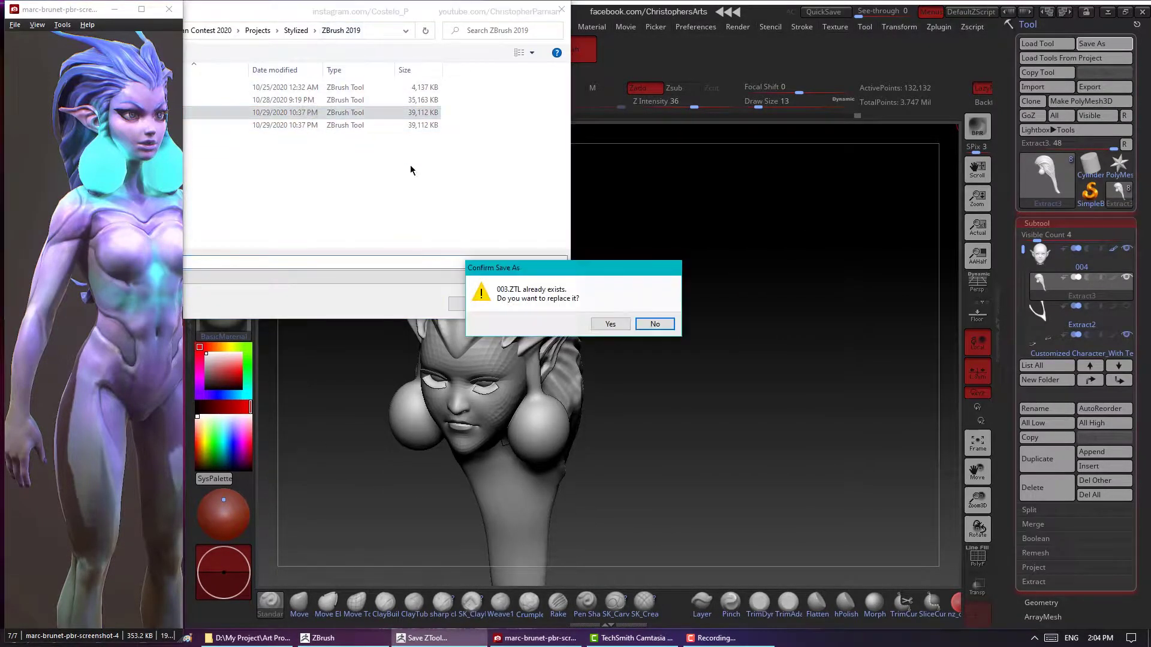
left_click(605, 323)
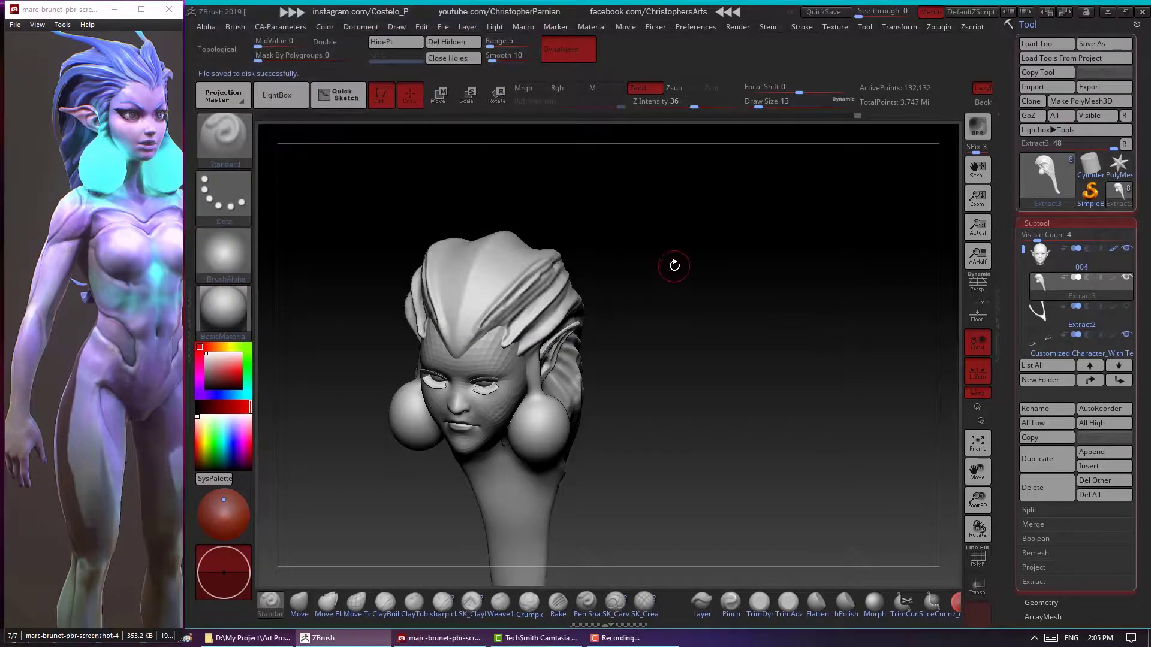
mouse_move(672, 264)
right_mouse_down()
mouse_move(660, 277)
mouse_move(598, 206)
mouse_move(514, 327)
right_mouse_up()
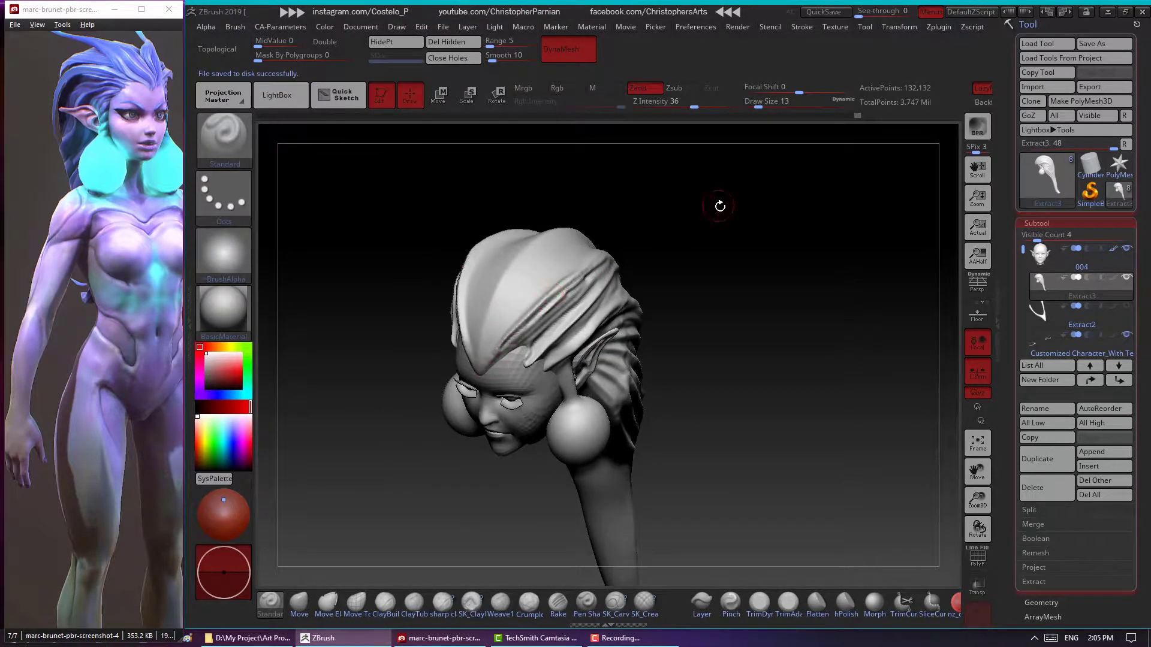
right_click_drag(720, 206, 492, 343)
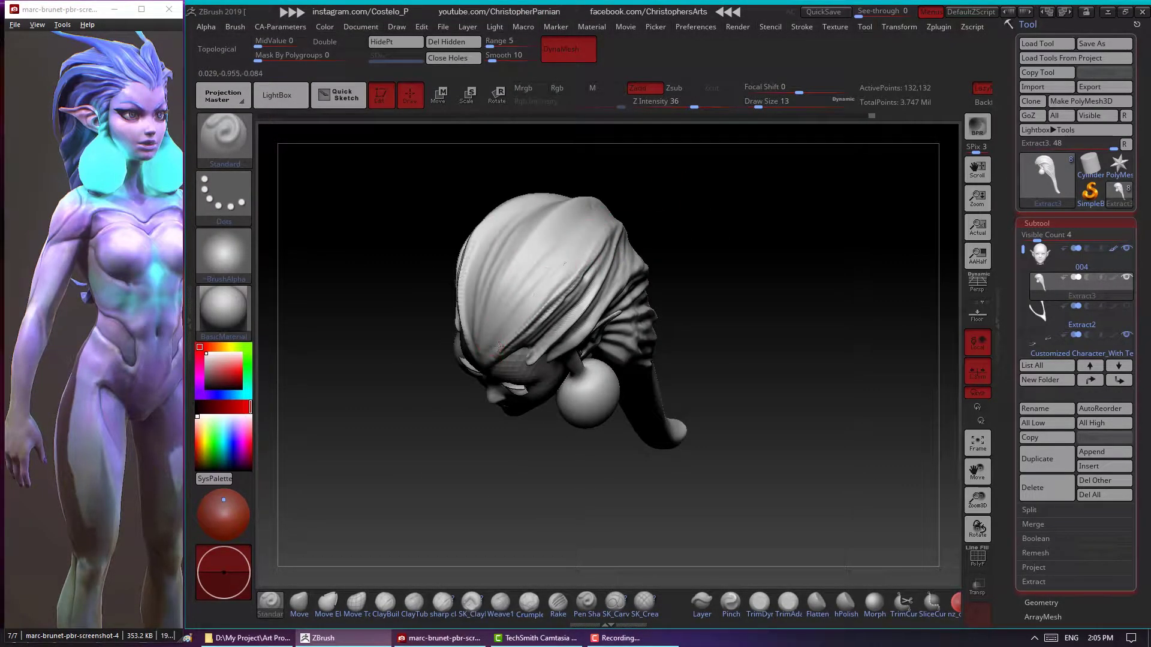
mouse_move(707, 192)
right_mouse_down()
mouse_move(494, 353)
mouse_move(631, 243)
right_mouse_up()
right_click_drag(498, 291, 644, 232)
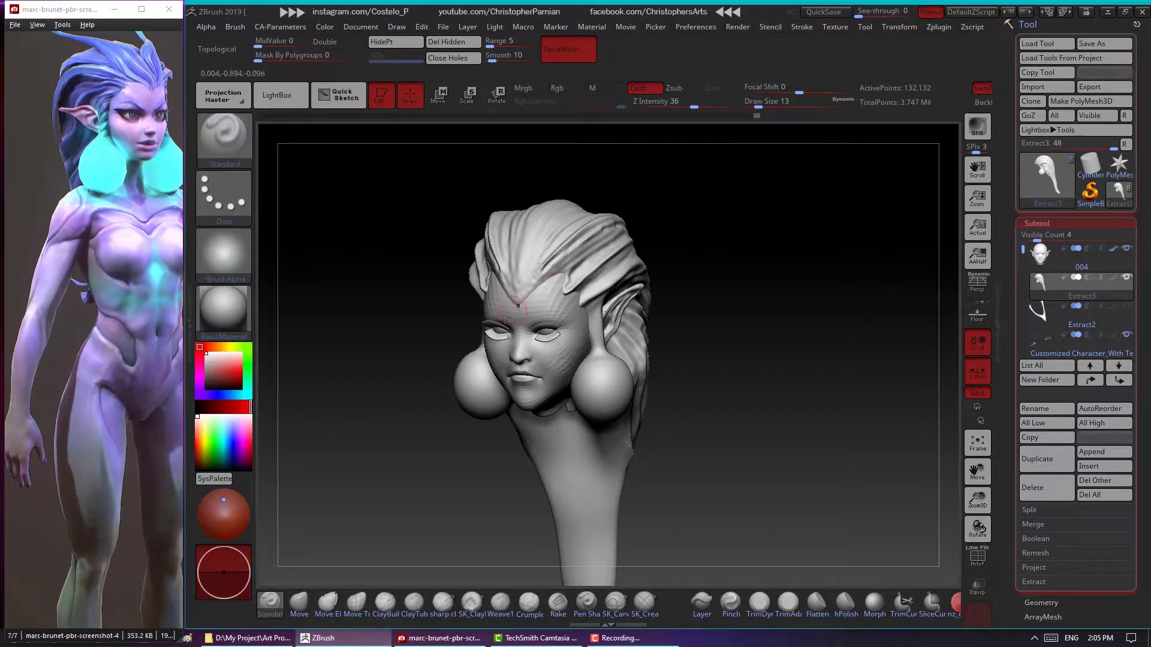
right_click_drag(568, 221, 758, 178)
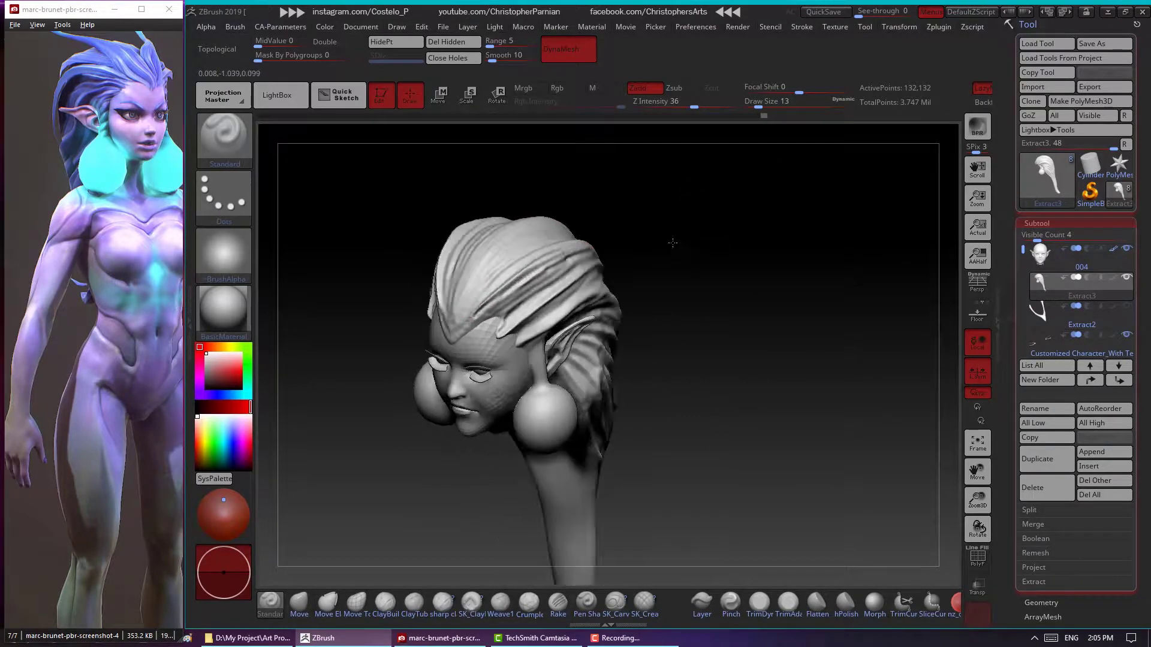
mouse_move(692, 243)
left_mouse_down()
mouse_move(728, 212)
mouse_move(701, 241)
mouse_move(714, 270)
left_mouse_up()
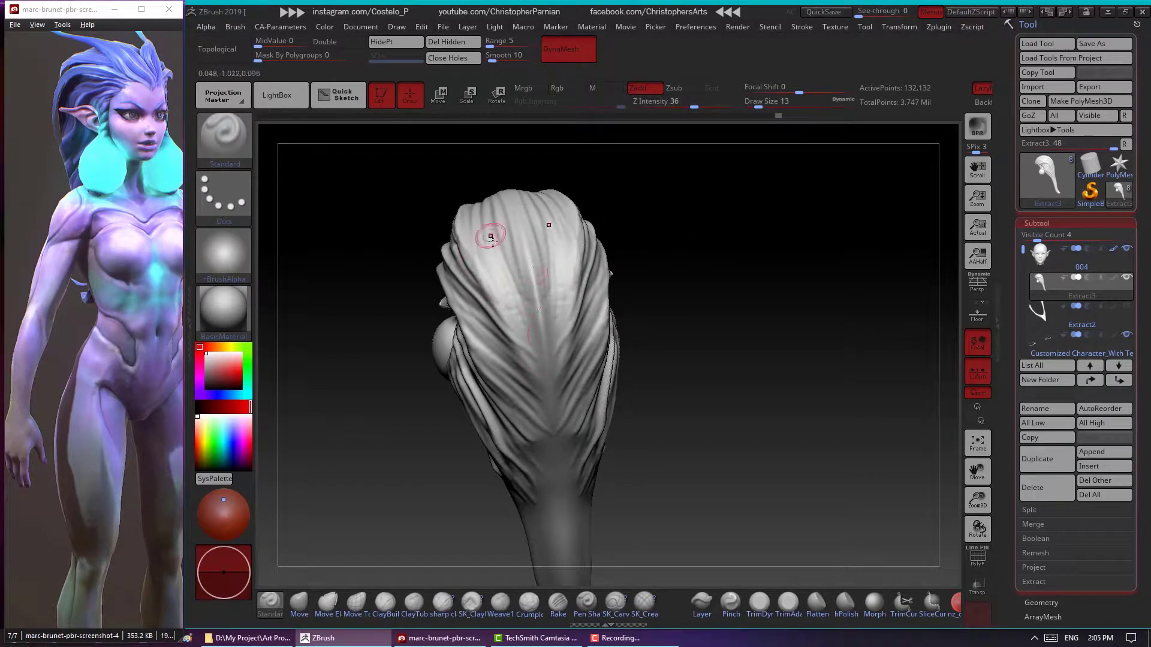
left_click_drag(491, 236, 583, 257)
left_click_drag(659, 264, 713, 271)
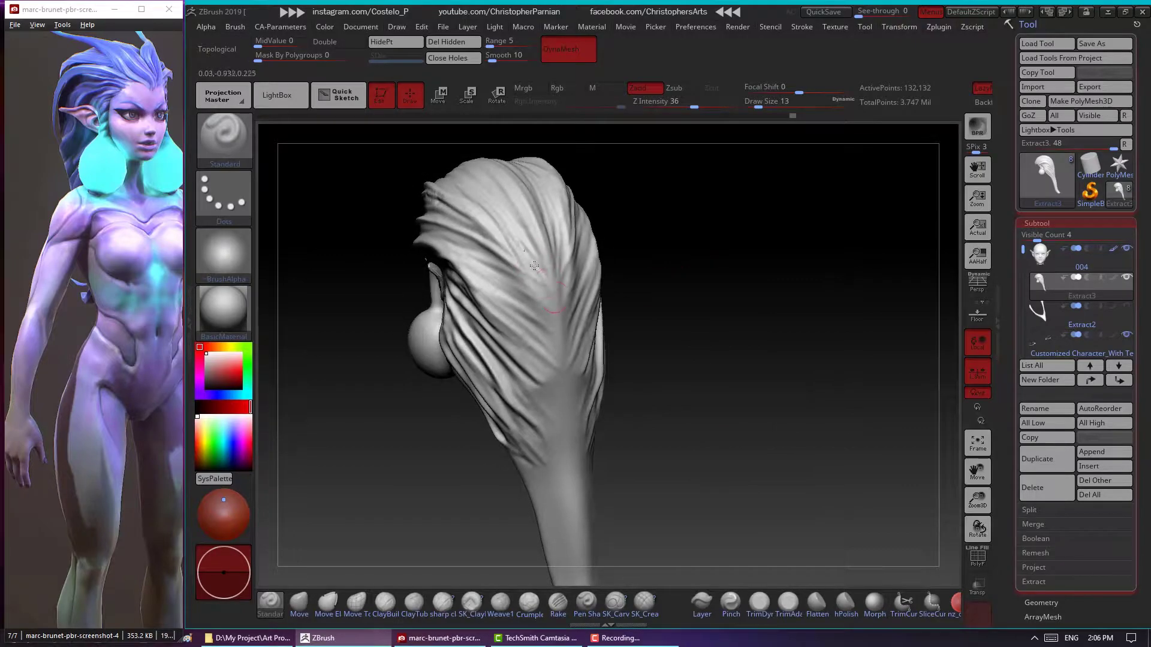
right_click_drag(523, 264, 516, 265)
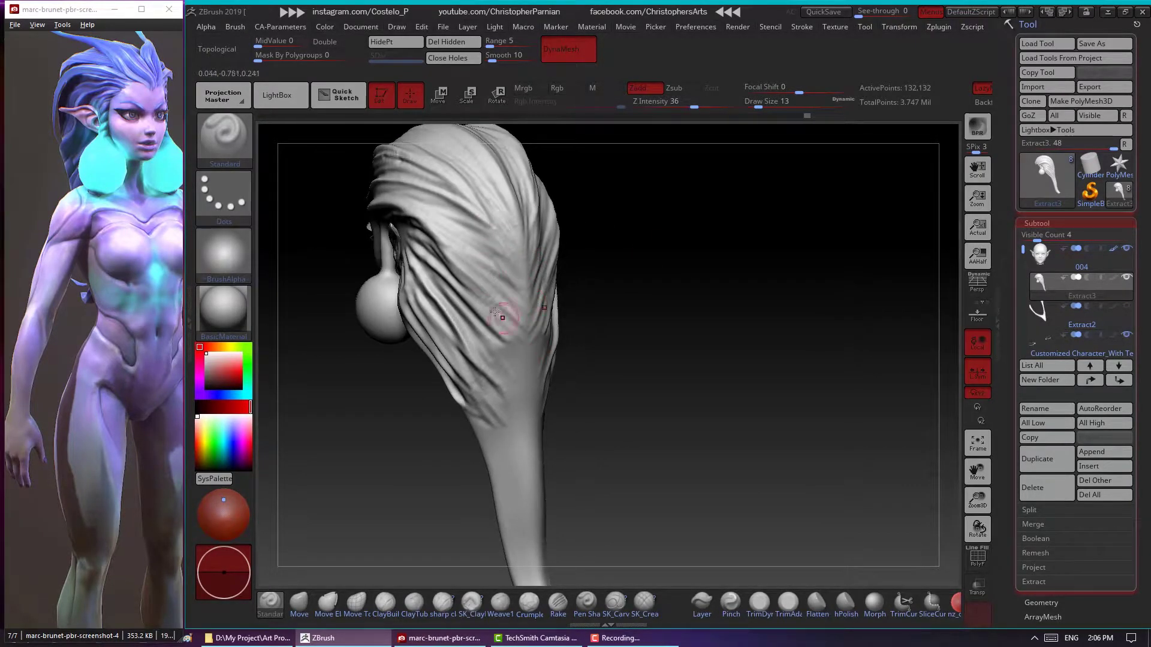
left_click_drag(563, 396, 531, 346)
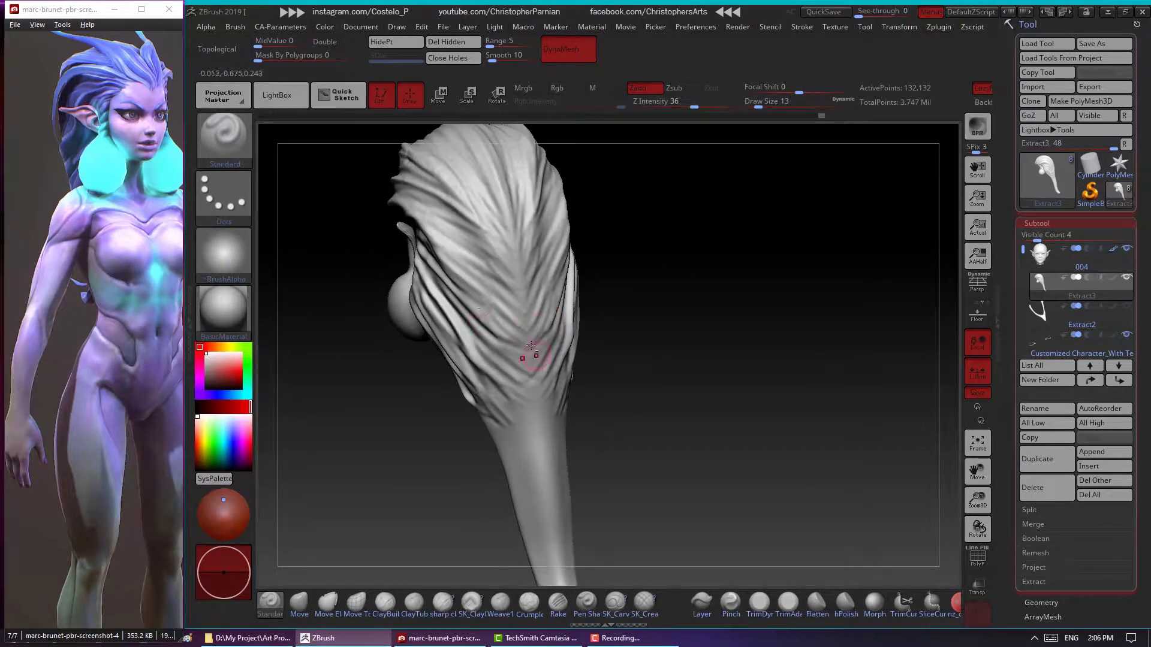
right_click_drag(546, 282, 633, 262)
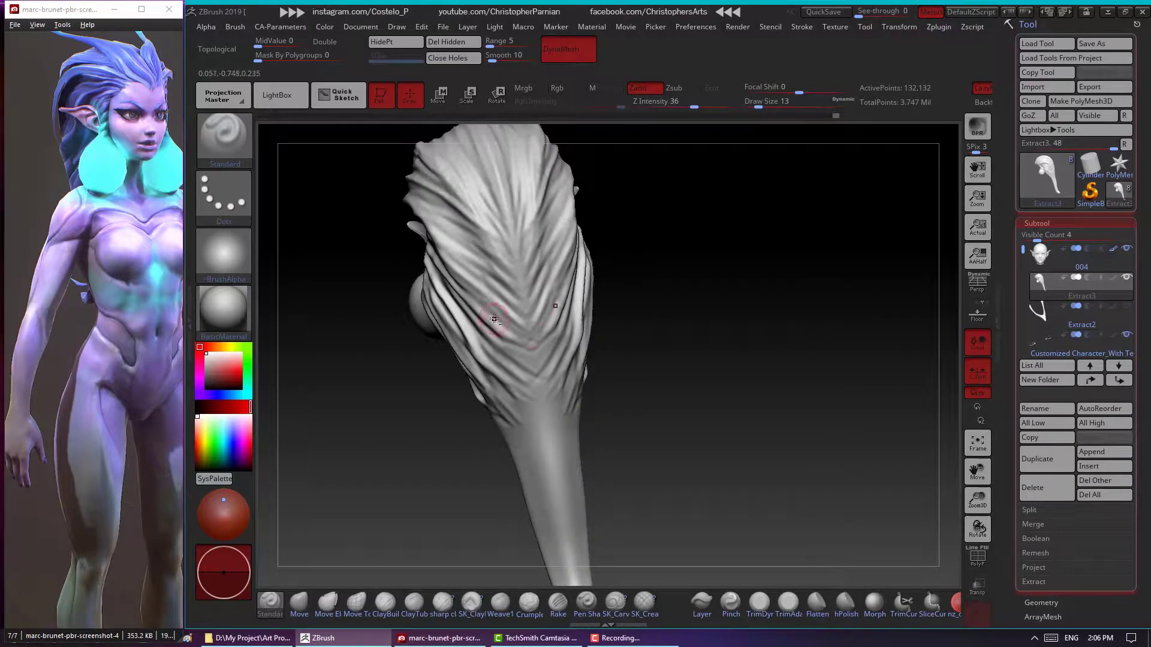
left_click_drag(641, 292, 509, 234)
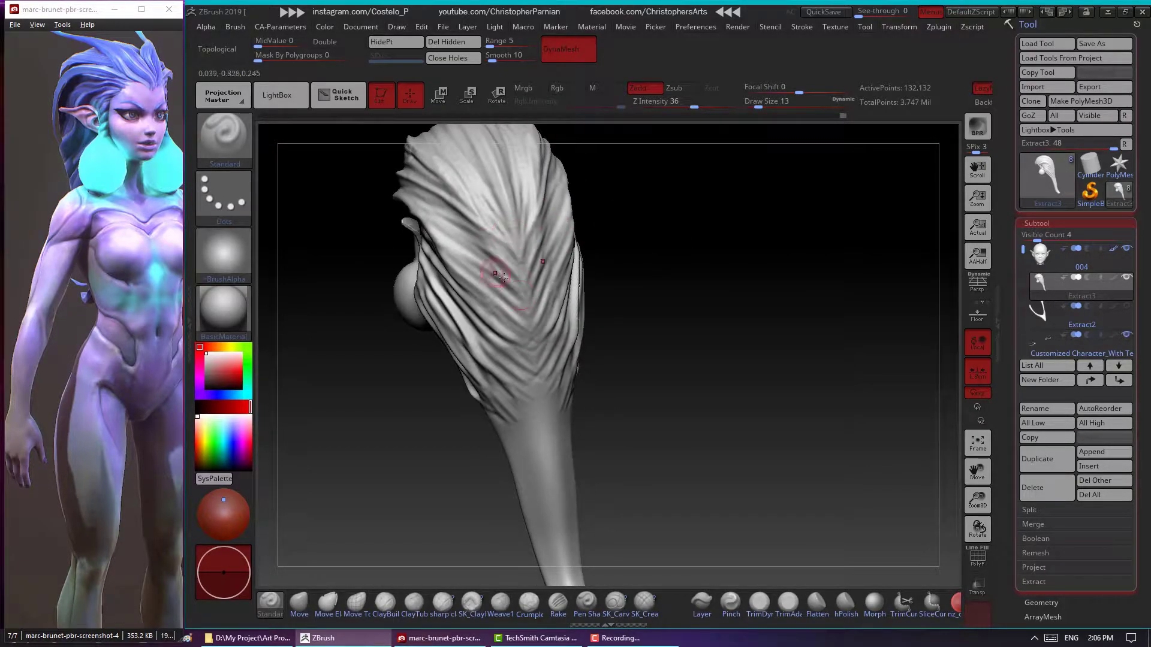
left_click_drag(673, 318, 486, 277)
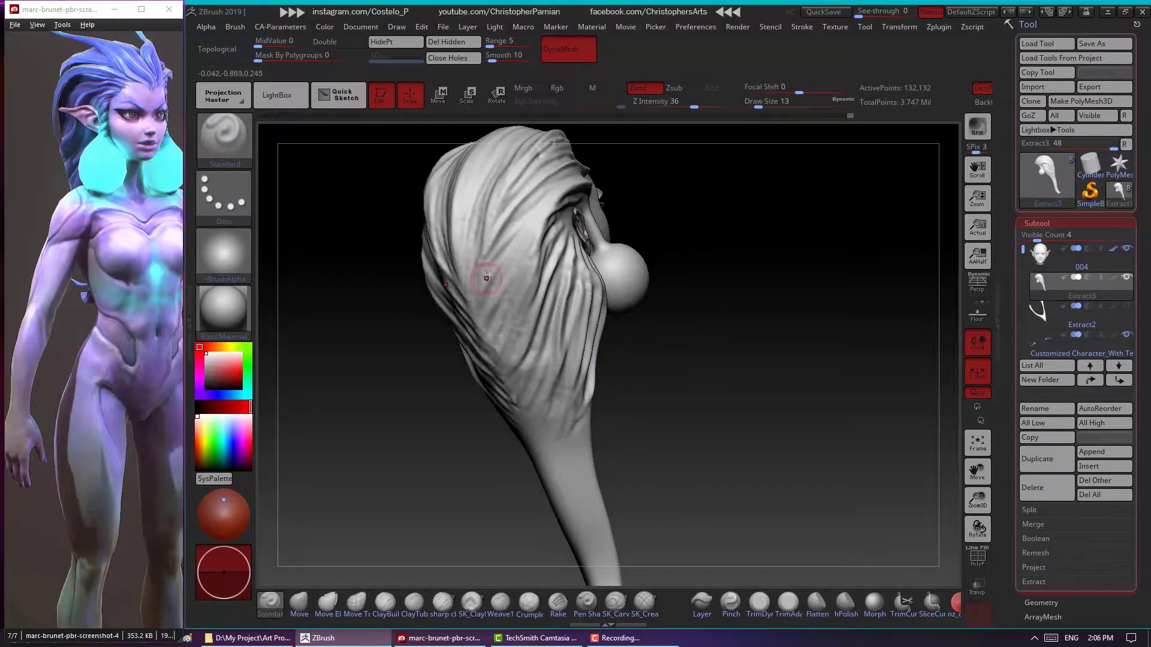
right_click_drag(547, 301, 552, 372)
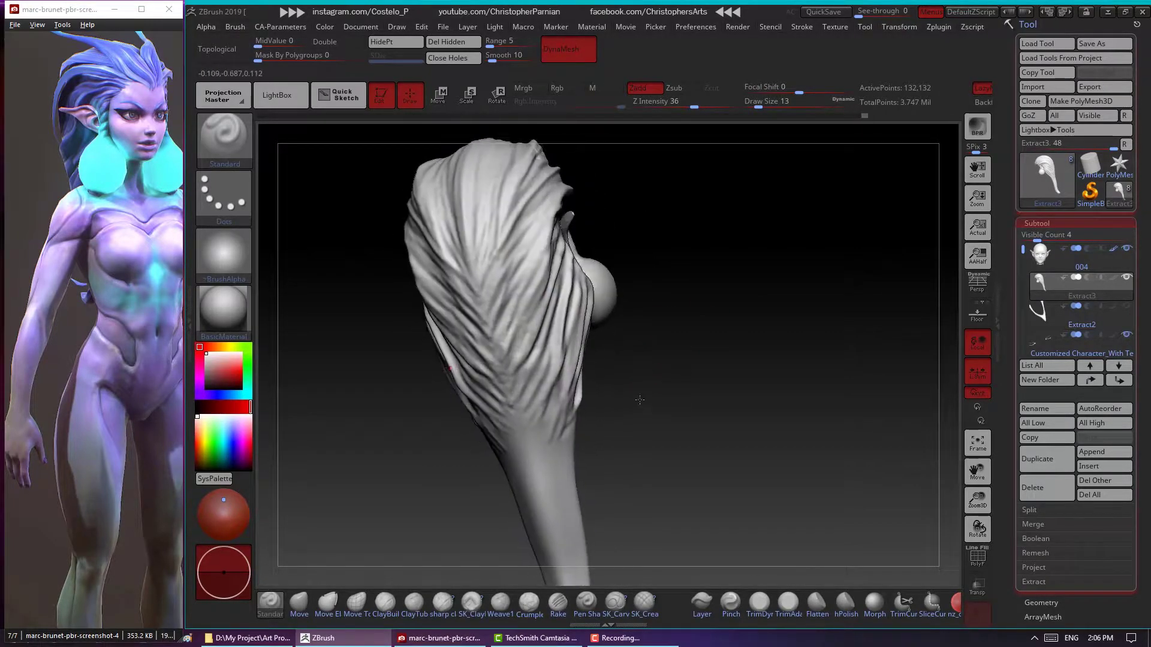
right_click_drag(530, 427, 665, 396)
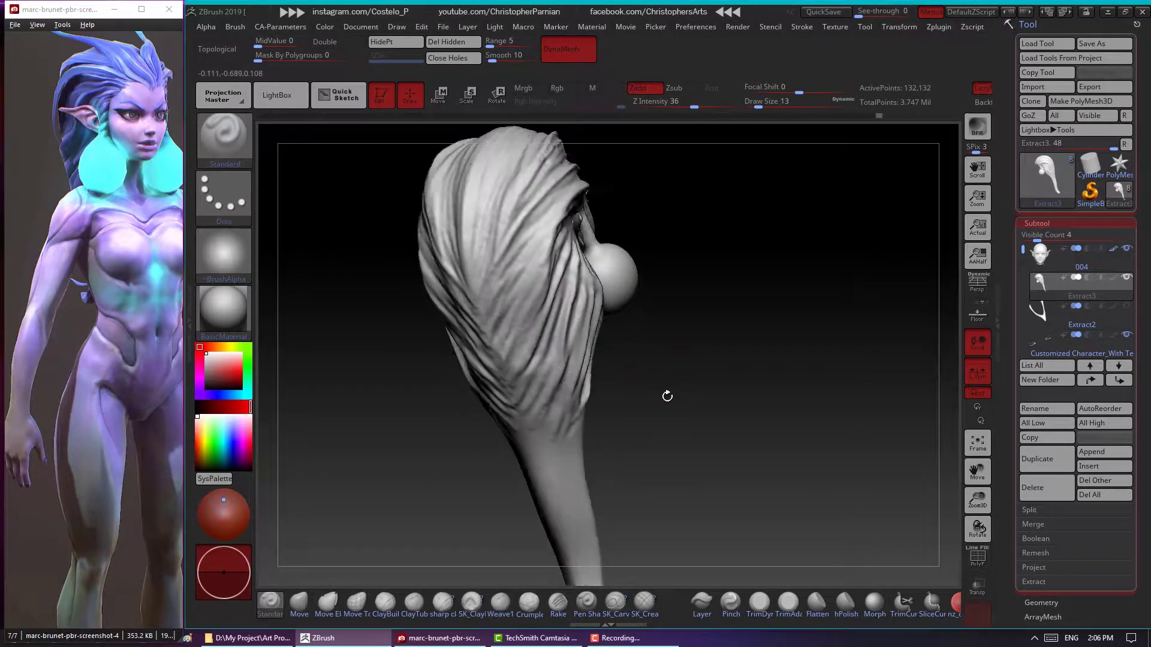
left_click_drag(665, 396, 513, 248)
mouse_move(513, 248)
right_mouse_down()
mouse_move(659, 250)
mouse_move(660, 365)
mouse_move(676, 365)
mouse_move(673, 385)
right_mouse_up()
mouse_move(501, 398)
right_mouse_down()
mouse_move(678, 427)
mouse_move(781, 306)
mouse_move(698, 198)
mouse_move(615, 227)
right_mouse_up()
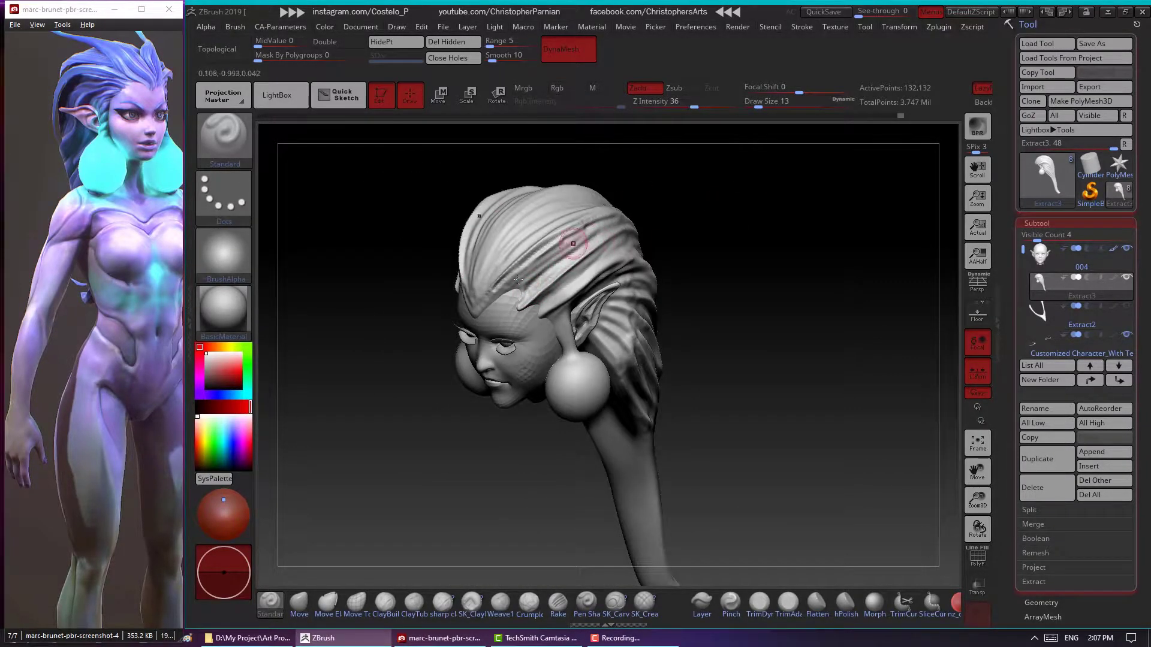
Orbit to the back of the hair, hide the face subtool, and zoom in on hair and earring
key("shift")
right_click_drag(536, 257, 496, 284)
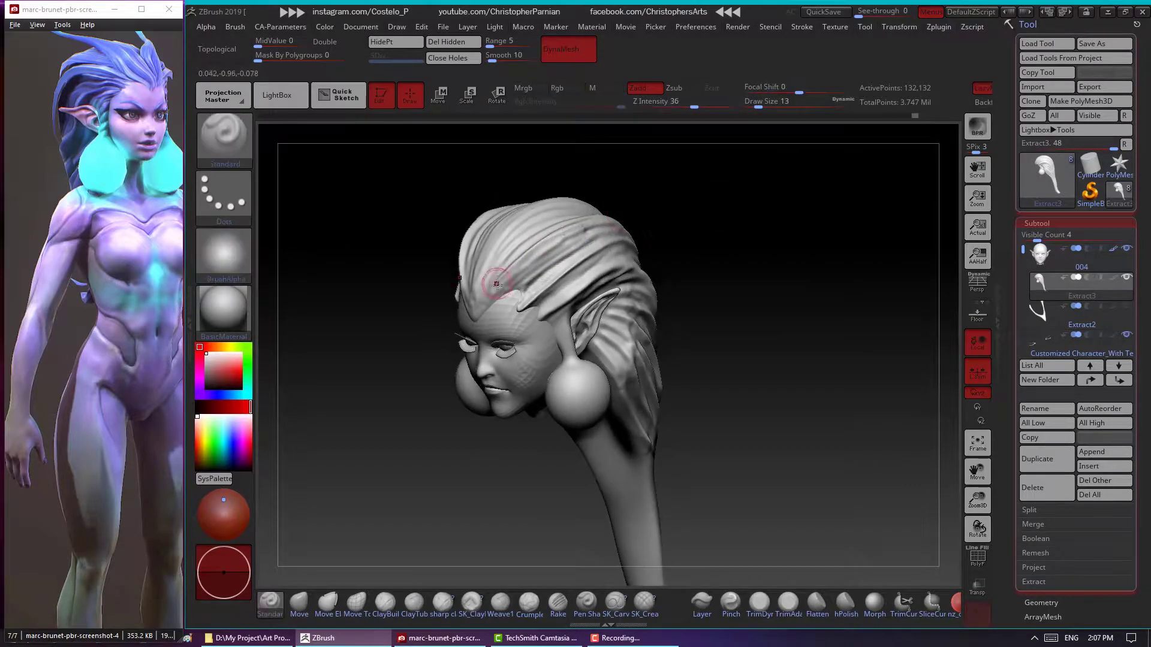
mouse_move(669, 227)
right_mouse_down()
mouse_move(636, 236)
mouse_move(624, 257)
mouse_move(730, 218)
mouse_move(822, 231)
mouse_move(808, 256)
right_mouse_up()
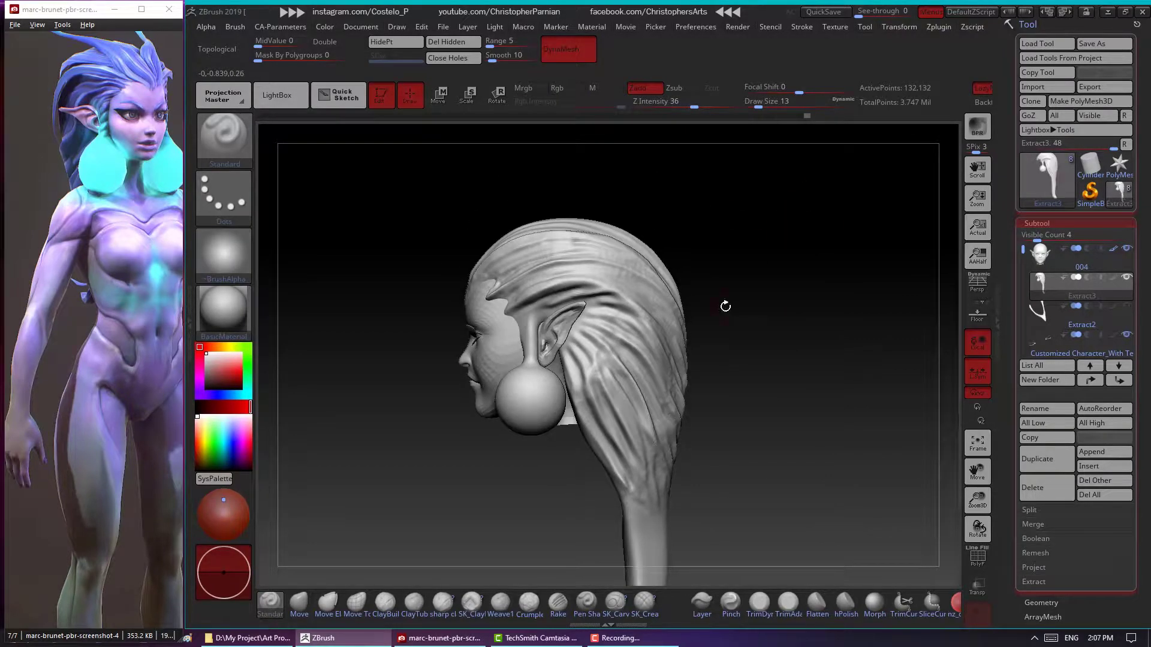
mouse_move(727, 305)
right_mouse_down()
mouse_move(745, 270)
mouse_move(535, 273)
right_mouse_up()
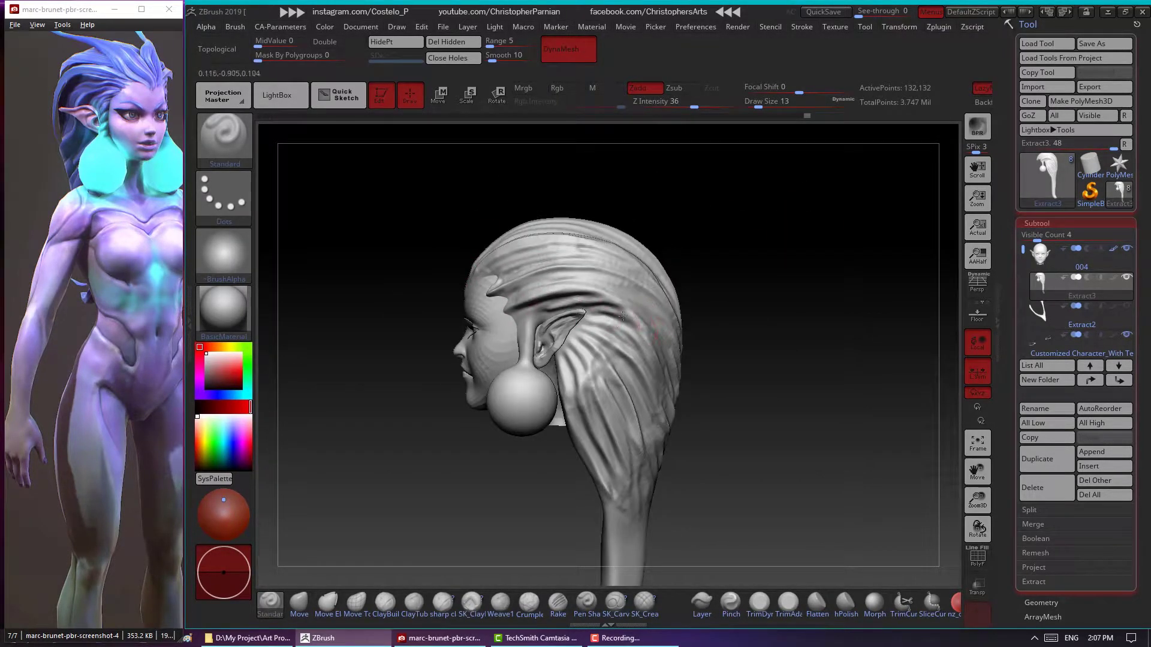
right_click_drag(617, 300, 629, 270)
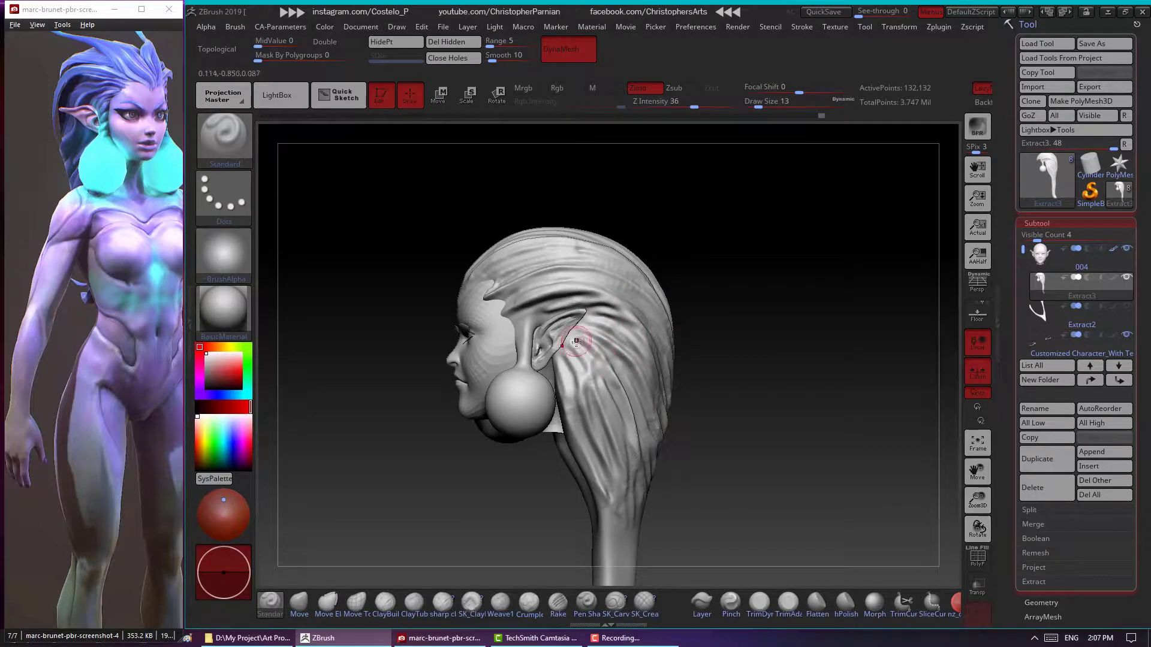
mouse_move(565, 334)
right_mouse_down()
mouse_move(704, 315)
mouse_move(722, 282)
mouse_move(675, 293)
mouse_move(661, 328)
right_mouse_up()
right_click_drag(623, 392, 781, 290)
left_click(1127, 249)
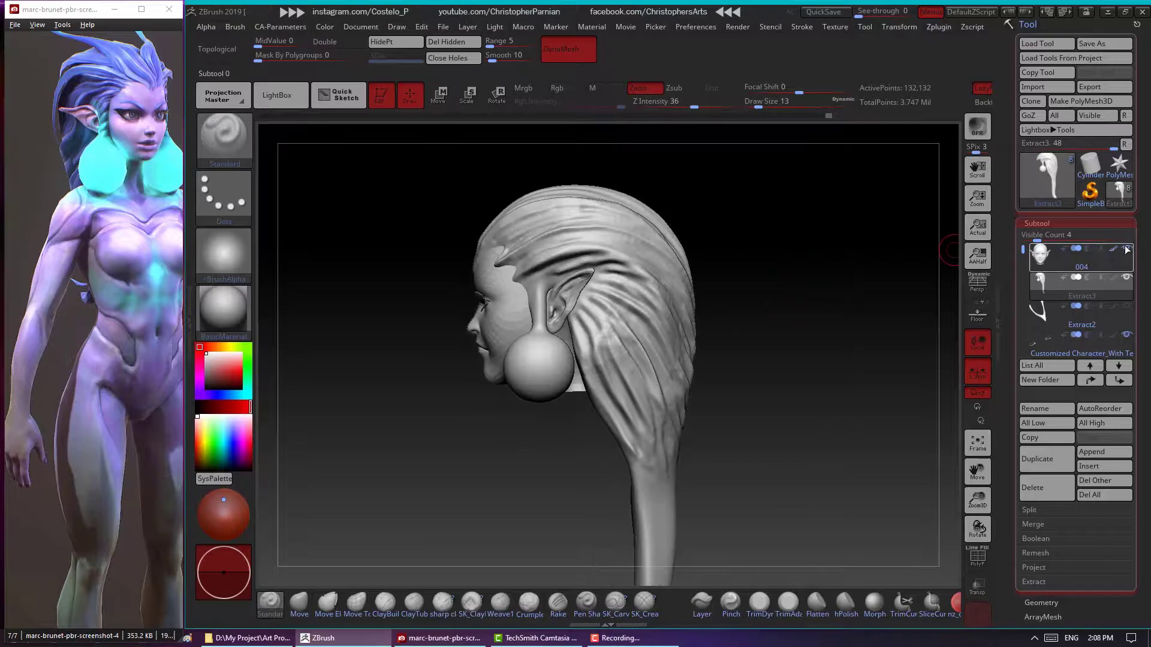
mouse_move(1022, 256)
left_mouse_down()
mouse_move(1018, 331)
mouse_move(1022, 248)
left_mouse_up()
right_click_drag(773, 259, 842, 380, "ctrl")
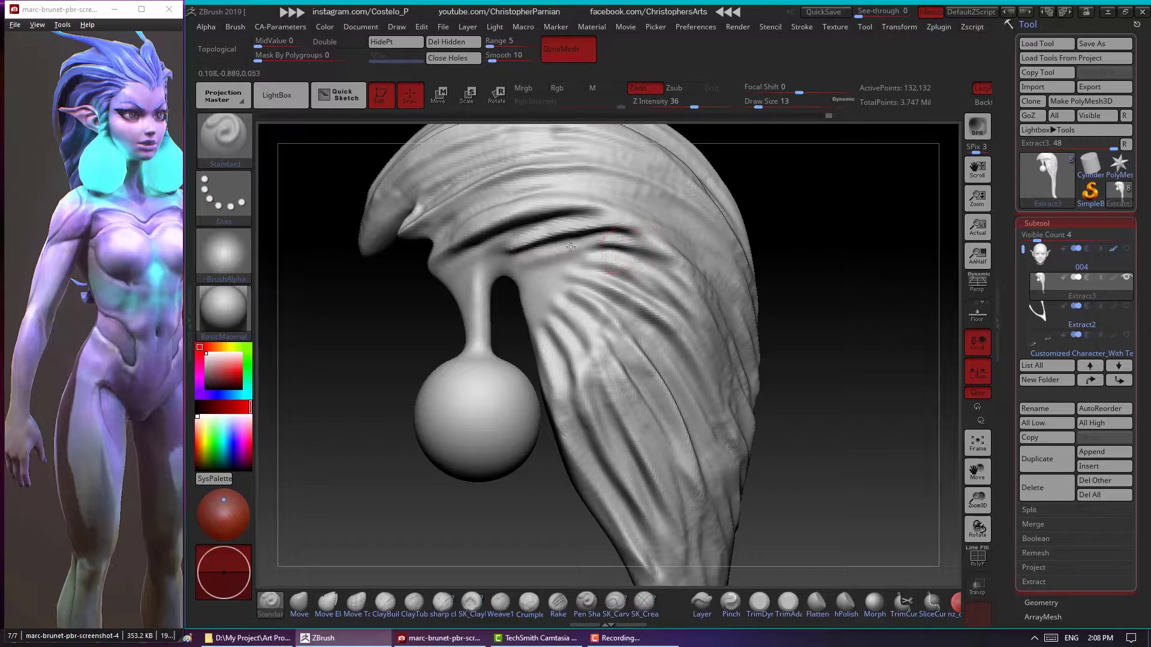
Reduce Draw Size to 9 and deepen strand grooves up toward the hair root near the earring
left_click_drag(757, 105, 755, 106)
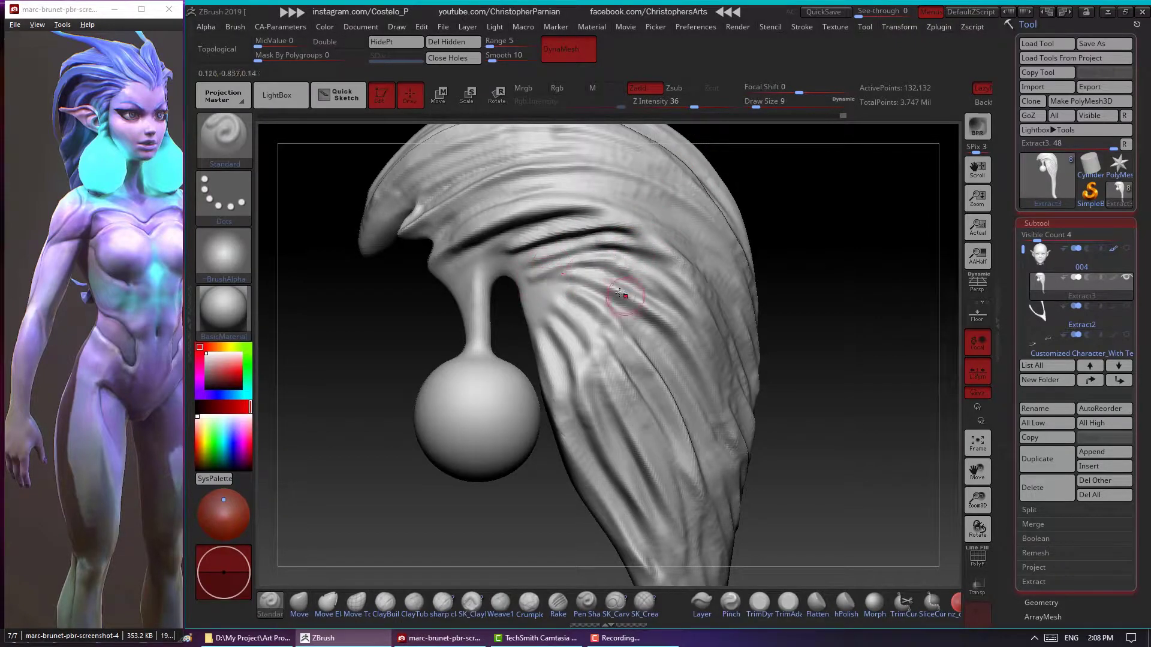
mouse_move(598, 276)
left_mouse_down()
mouse_move(610, 313)
mouse_move(533, 263)
left_mouse_up()
left_click_drag(647, 246, 516, 239)
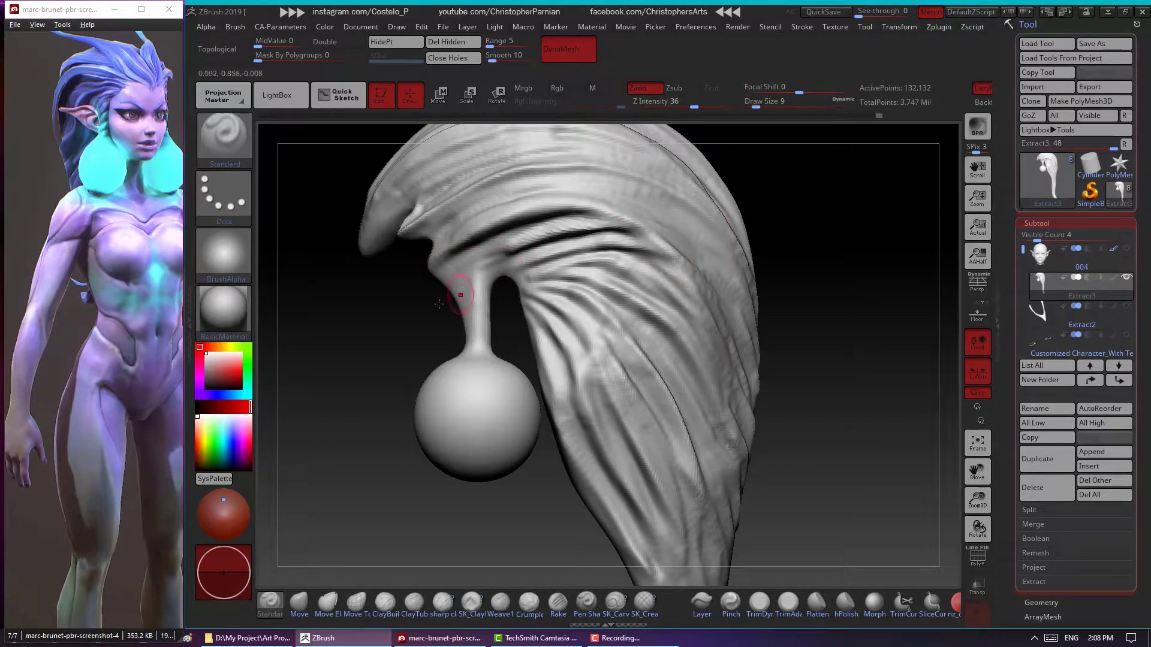
mouse_move(438, 304)
left_mouse_down()
mouse_move(809, 273)
mouse_move(484, 329)
mouse_move(434, 311)
left_mouse_up()
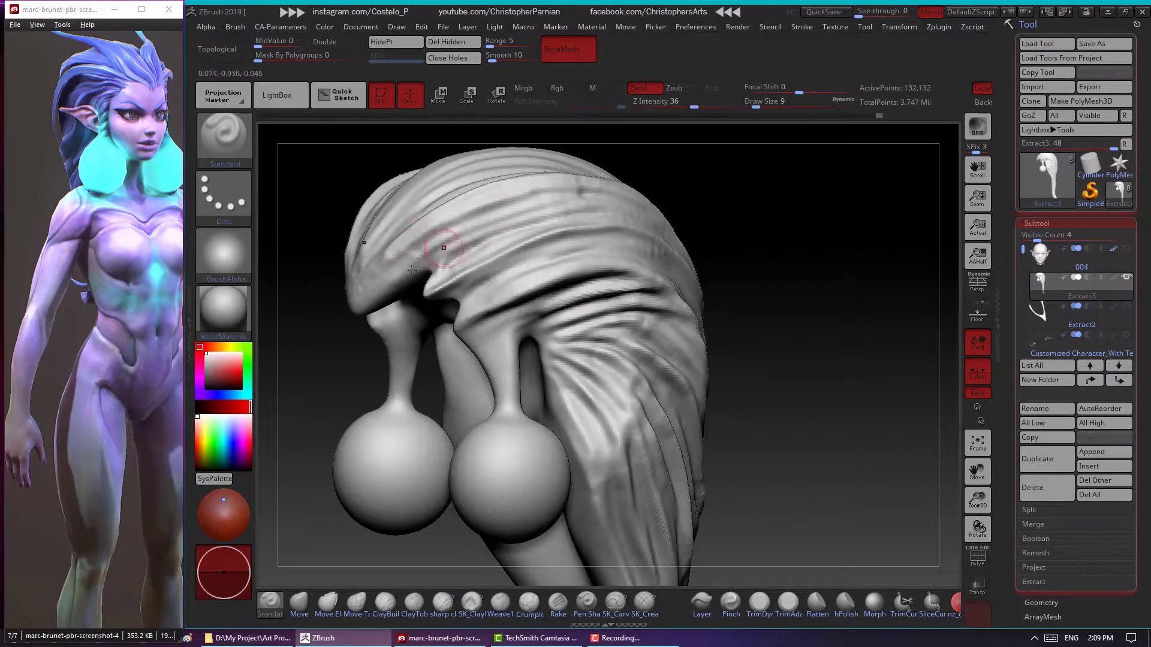
mouse_move(301, 331)
left_mouse_down("alt")
mouse_move(384, 323)
mouse_move(441, 271)
left_mouse_up("alt")
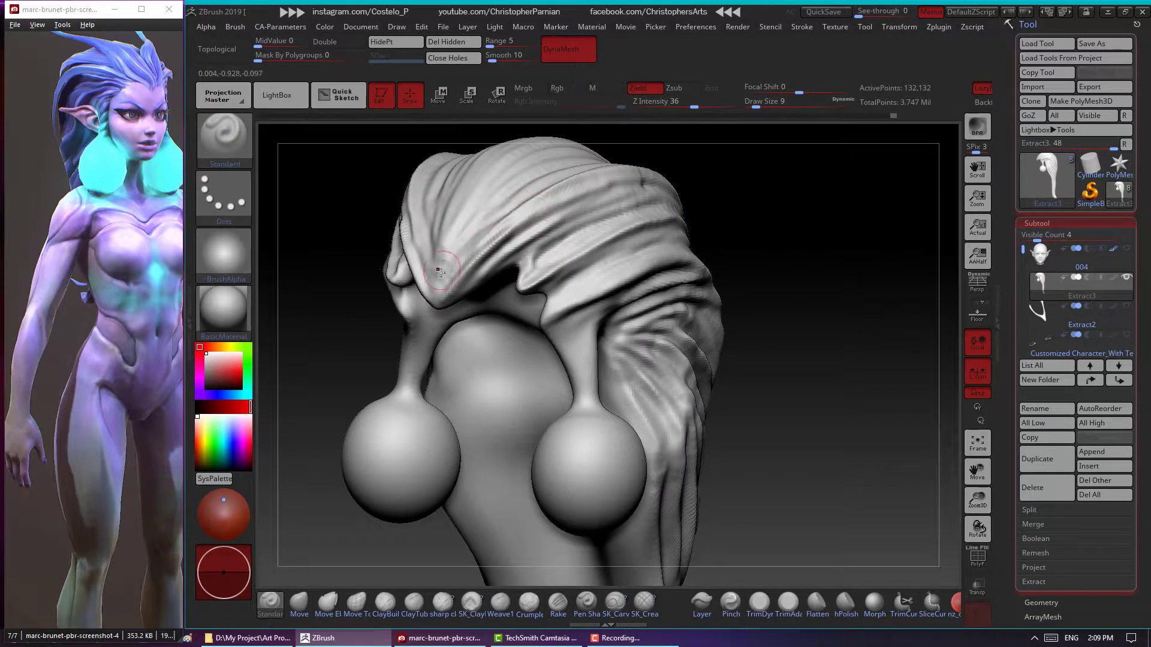
mouse_move(629, 180)
left_mouse_down()
mouse_move(644, 192)
mouse_move(538, 308)
left_mouse_up()
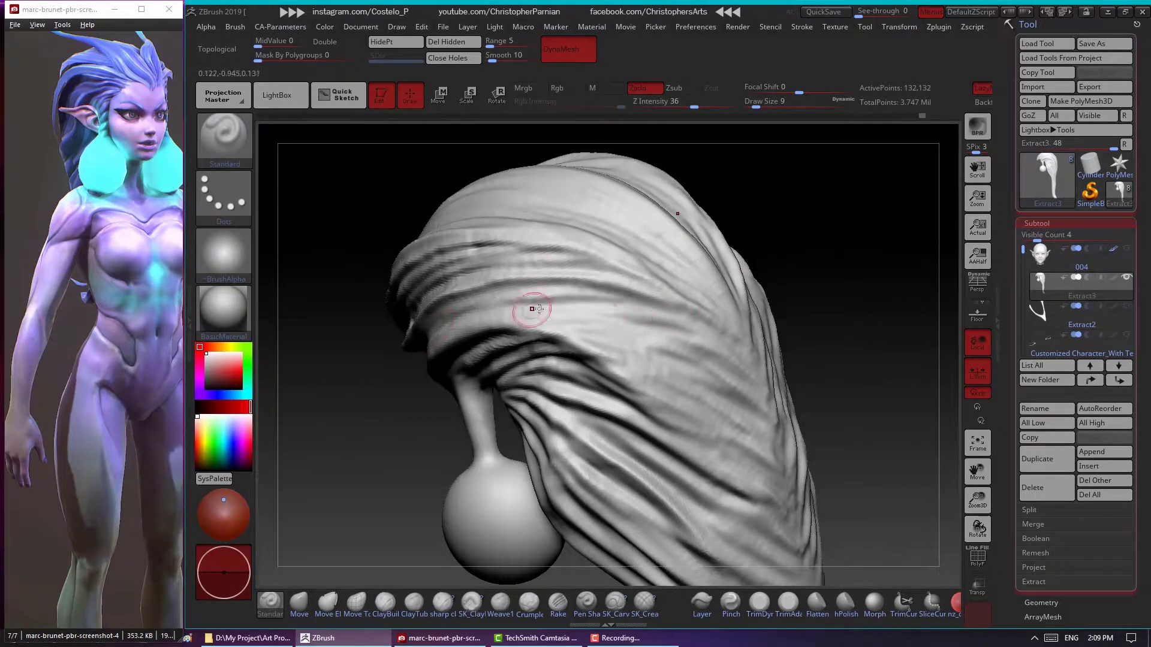
mouse_move(745, 423)
right_mouse_down()
mouse_move(789, 270)
mouse_move(845, 216)
mouse_move(804, 265)
mouse_move(805, 253)
mouse_move(544, 304)
right_mouse_up()
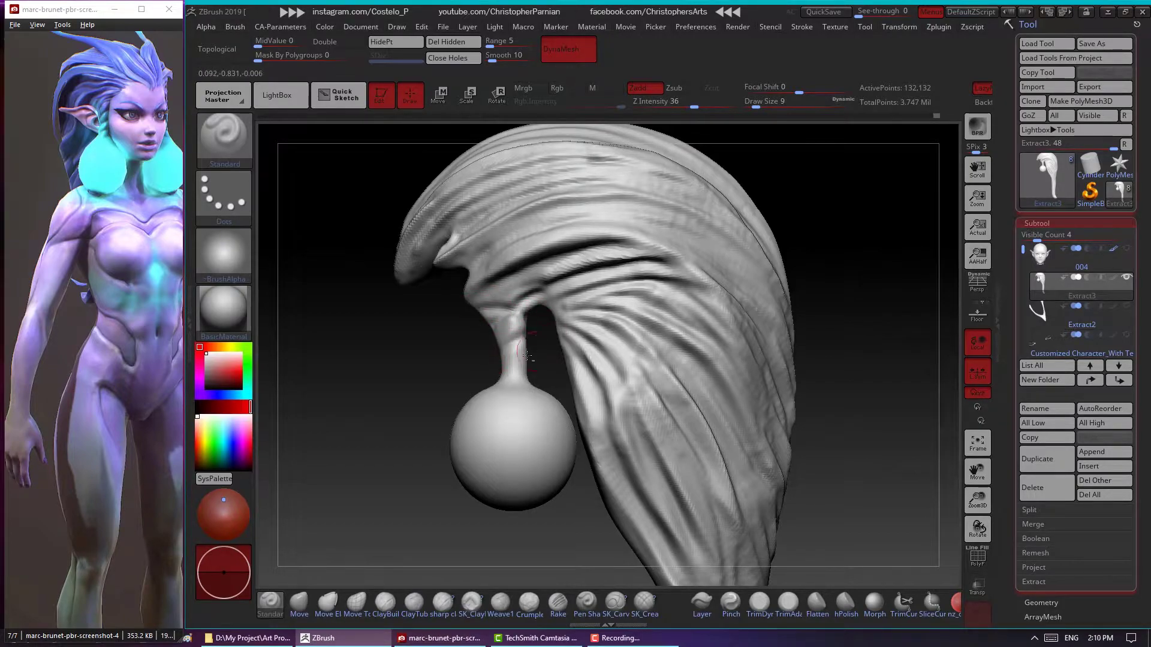
left_click_drag(555, 335, 563, 349)
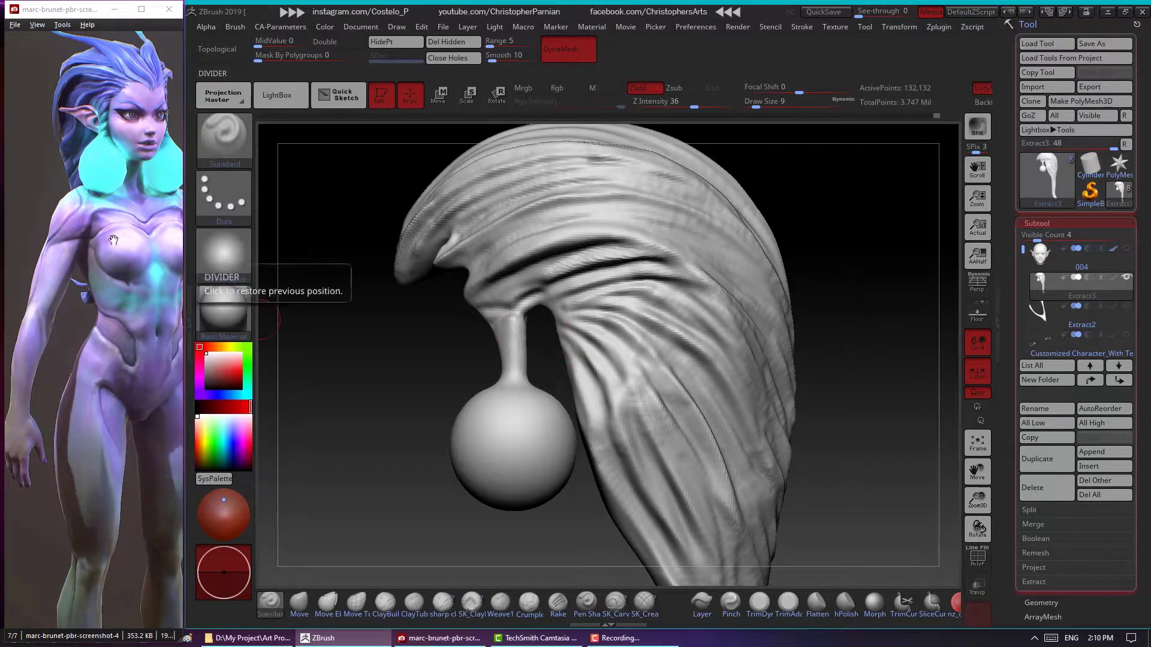
Check the reference model from the side, then zoom in on the earring stem
left_click(125, 300)
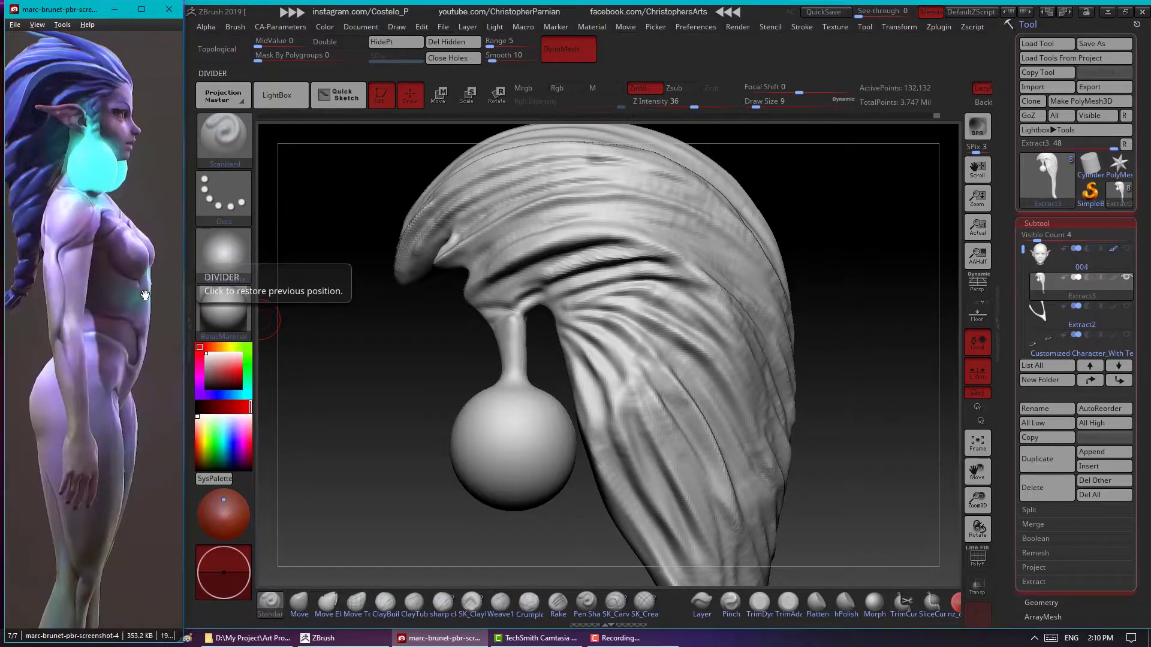
left_click(329, 218)
left_click_drag(408, 328, 398, 342)
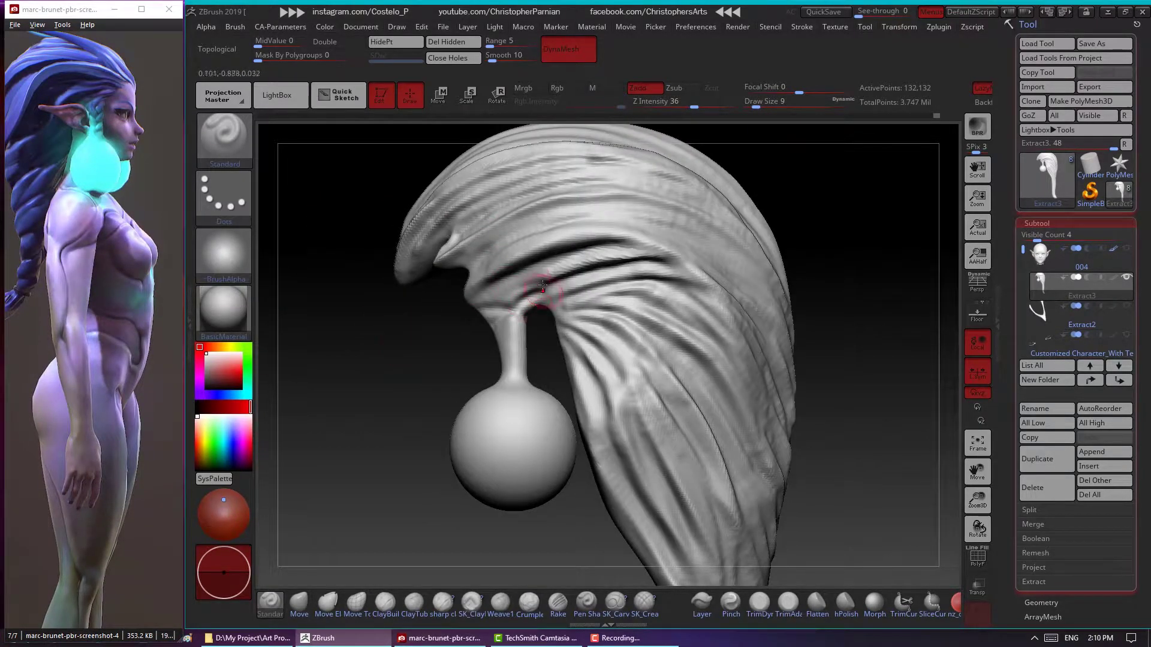
left_click_drag(827, 367, 781, 140, "alt")
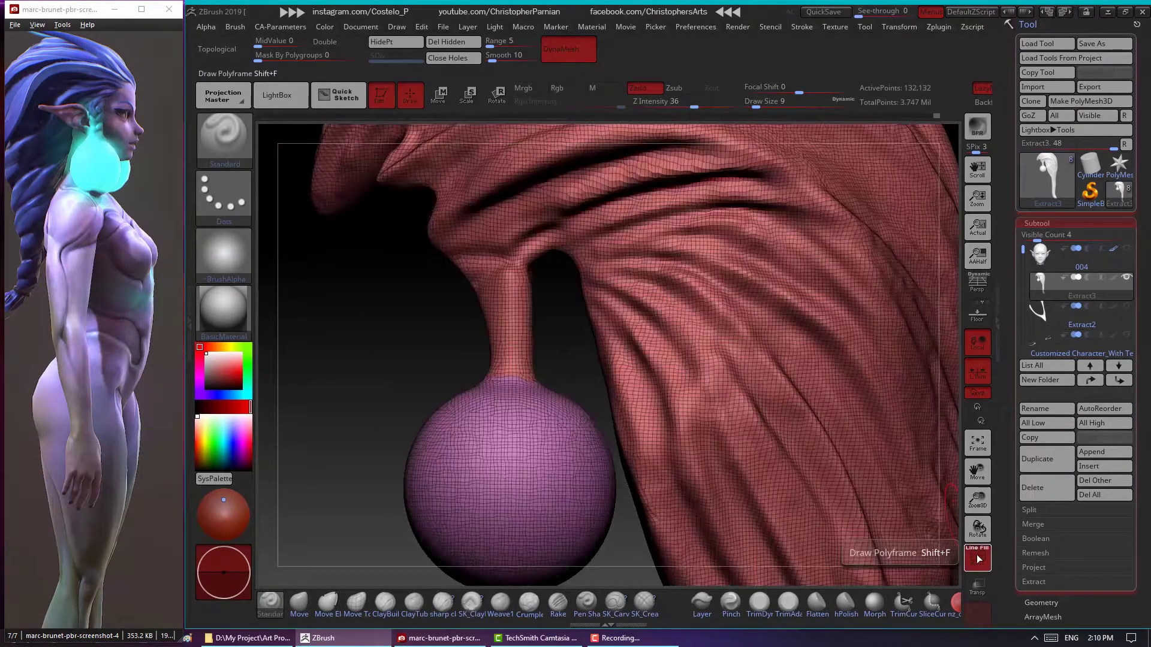
type("s5")
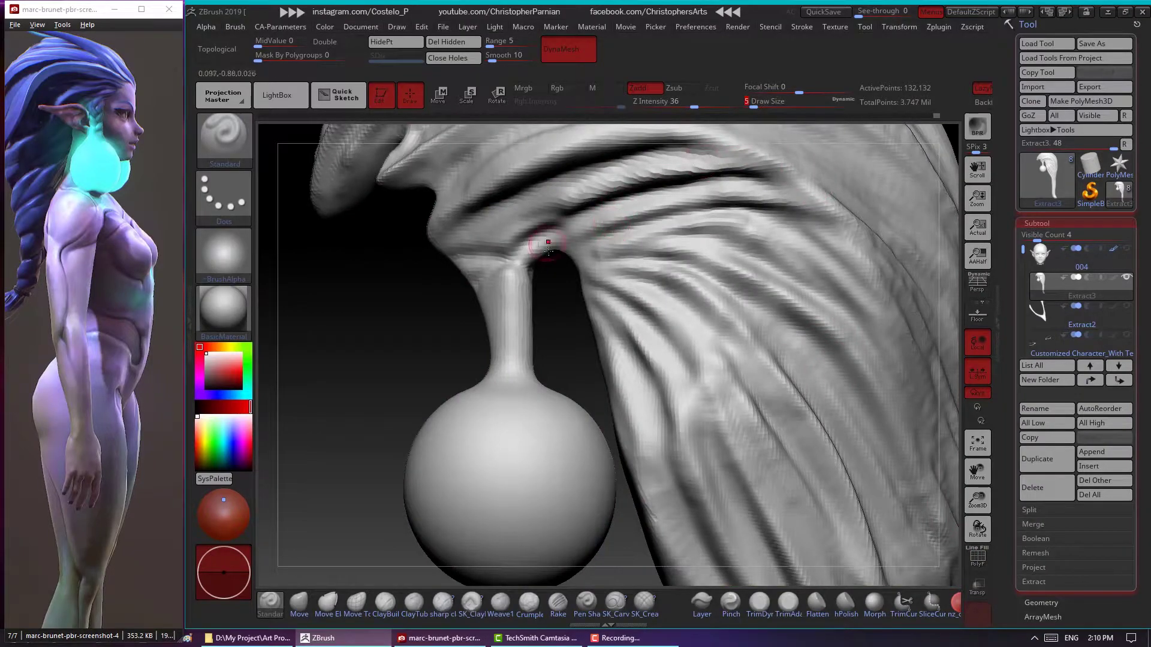
Sculpt creases and wrapping folds along the earring stem, comparing both earrings
mouse_move(523, 277)
left_mouse_down()
mouse_move(501, 264)
mouse_move(497, 287)
mouse_move(514, 285)
mouse_move(497, 347)
mouse_move(531, 372)
left_mouse_up()
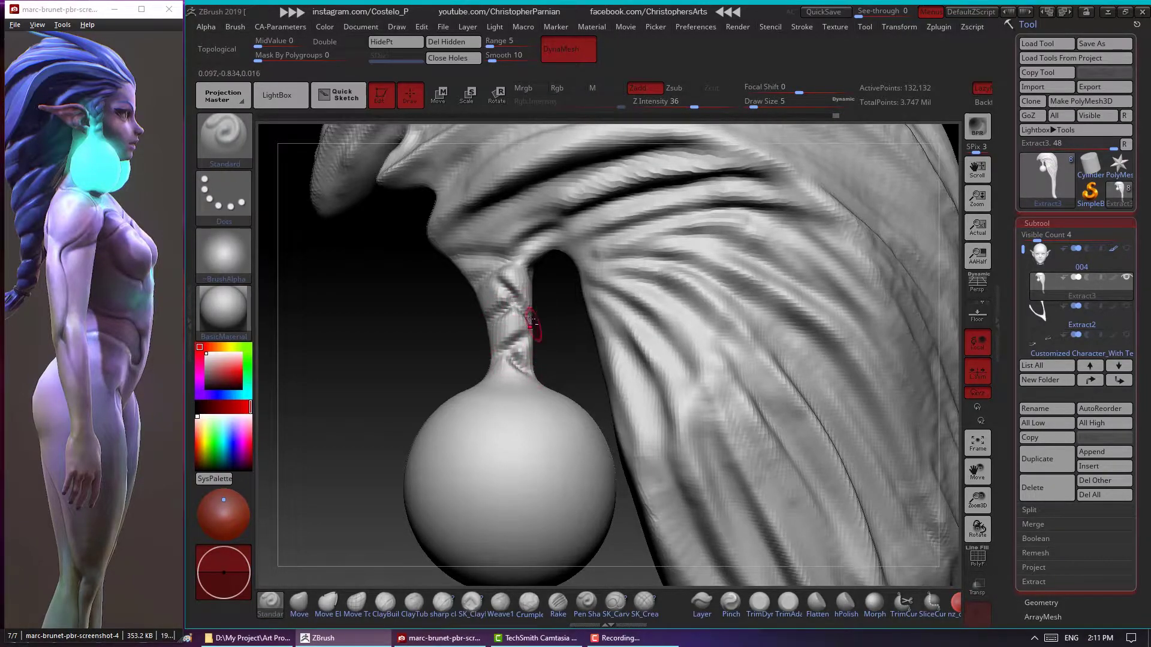
left_click_drag(480, 279, 558, 274)
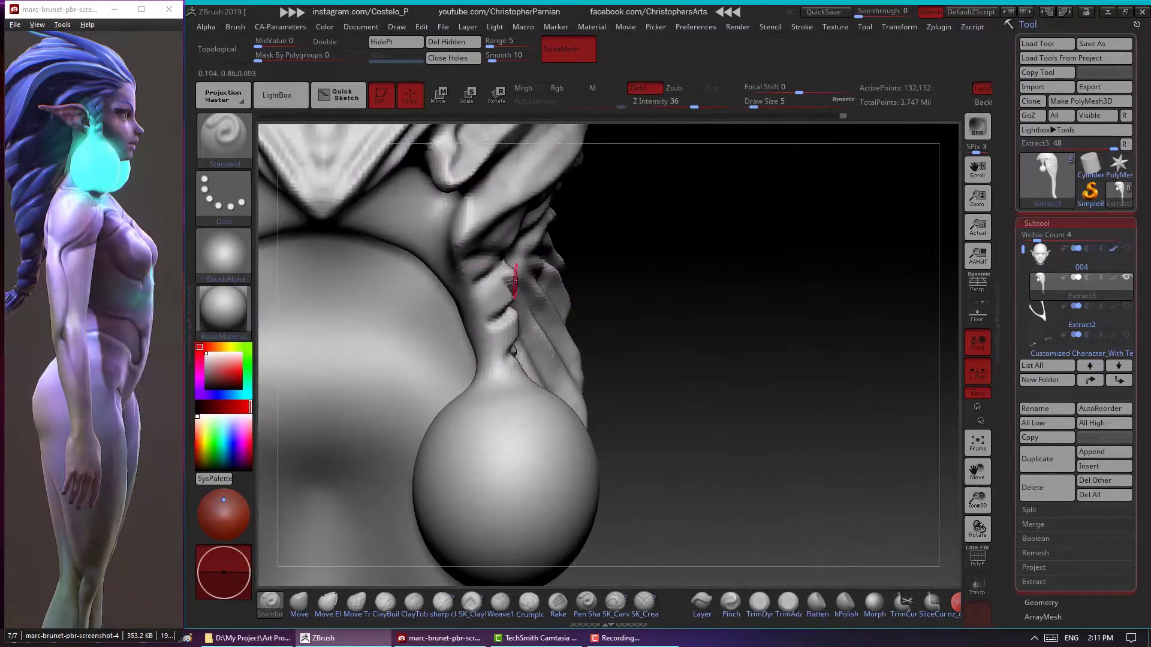
mouse_move(485, 280)
left_mouse_down()
mouse_move(461, 337)
mouse_move(507, 371)
mouse_move(665, 324)
left_mouse_up()
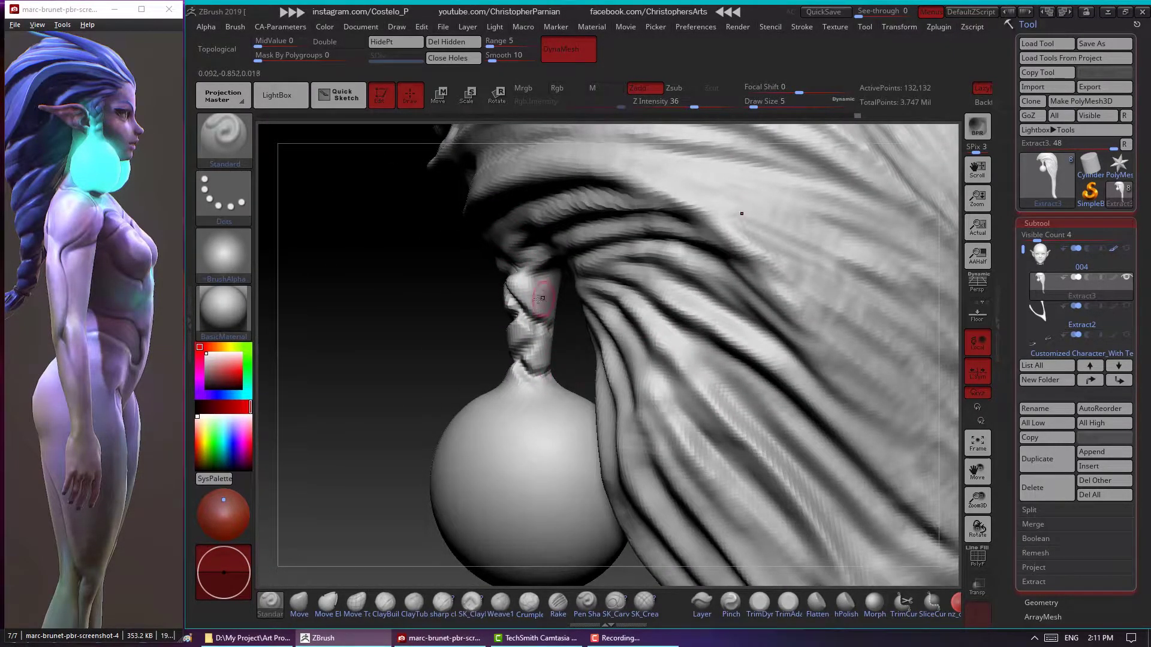
left_click_drag(550, 377, 520, 273)
mouse_move(419, 330)
left_mouse_down()
mouse_move(804, 296)
mouse_move(432, 381)
mouse_move(430, 363)
mouse_move(812, 319)
mouse_move(897, 388)
mouse_move(839, 420)
mouse_move(868, 297)
mouse_move(531, 216)
mouse_move(526, 236)
mouse_move(812, 228)
left_mouse_up()
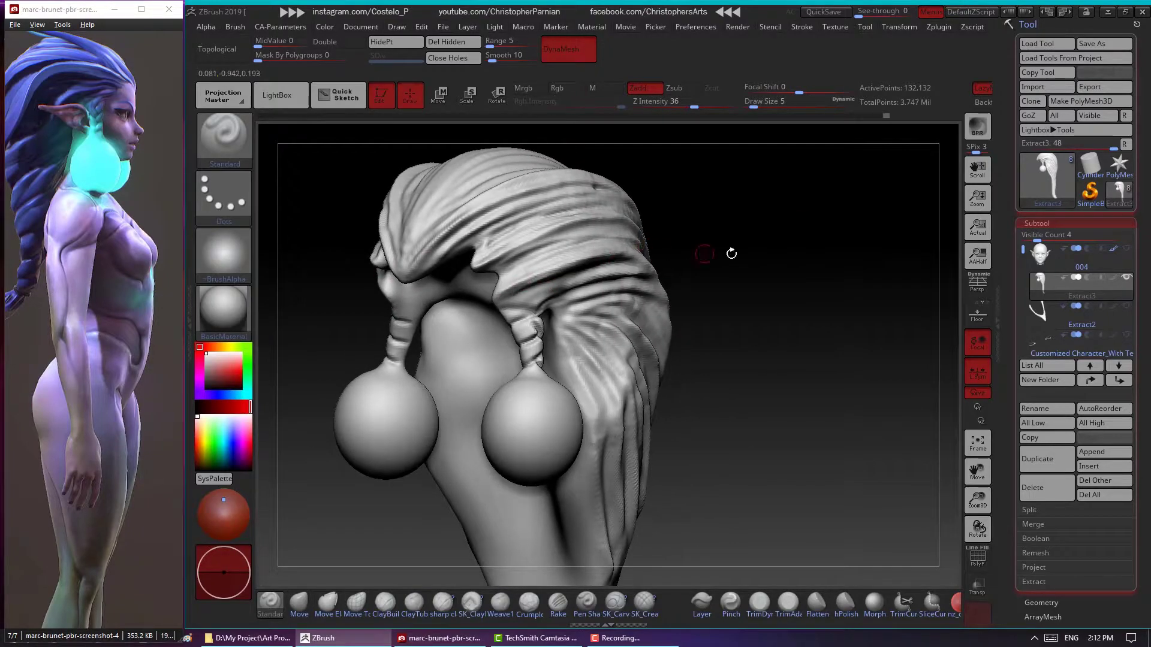
left_click_drag(732, 252, 694, 280)
mouse_move(804, 297)
left_mouse_down()
mouse_move(750, 275)
mouse_move(827, 276)
left_mouse_up()
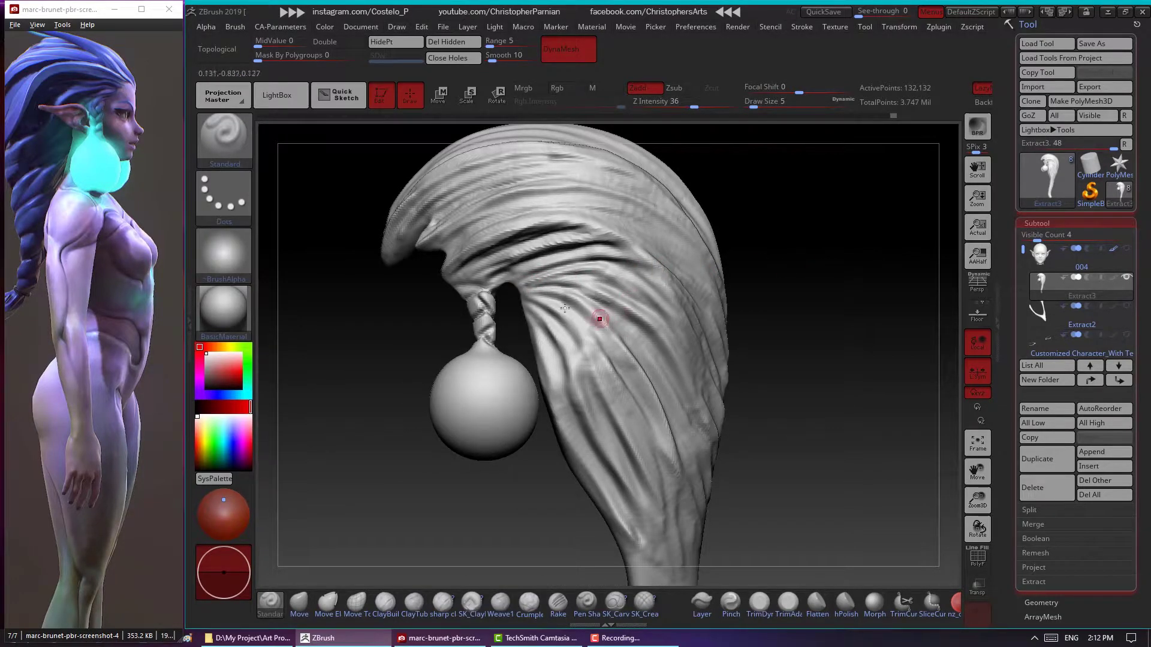
Deepen the strand grooves and add short grooves following the hair flow
left_click_drag(517, 293, 562, 386)
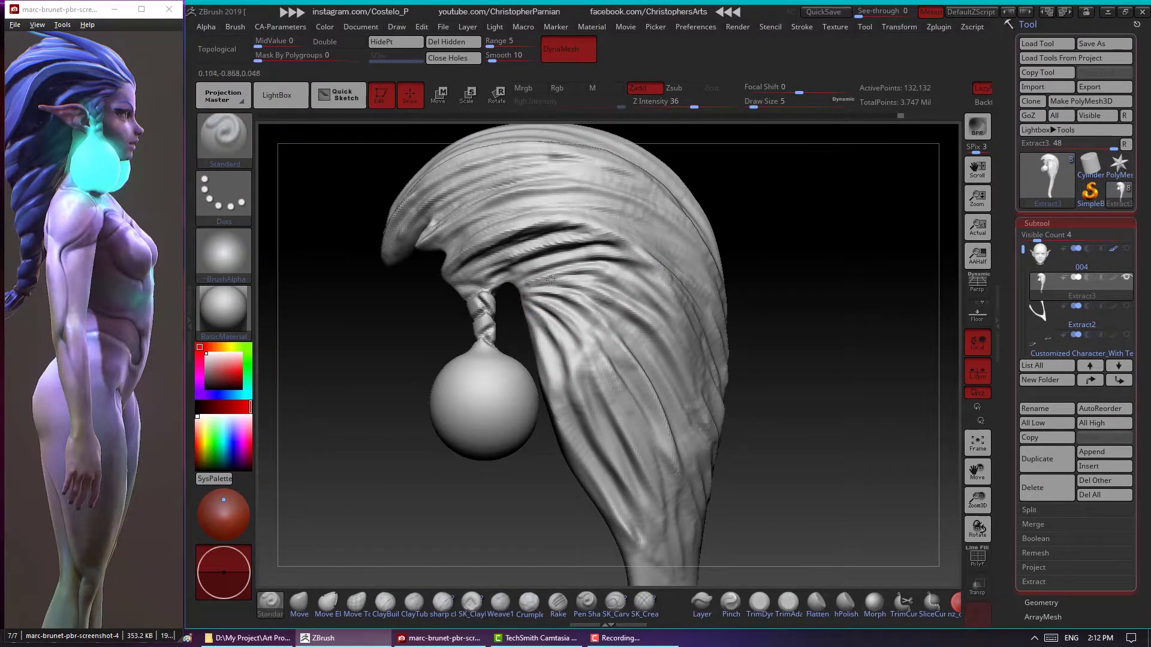
mouse_move(551, 292)
left_mouse_down()
mouse_move(605, 281)
mouse_move(457, 273)
mouse_move(593, 326)
left_mouse_up()
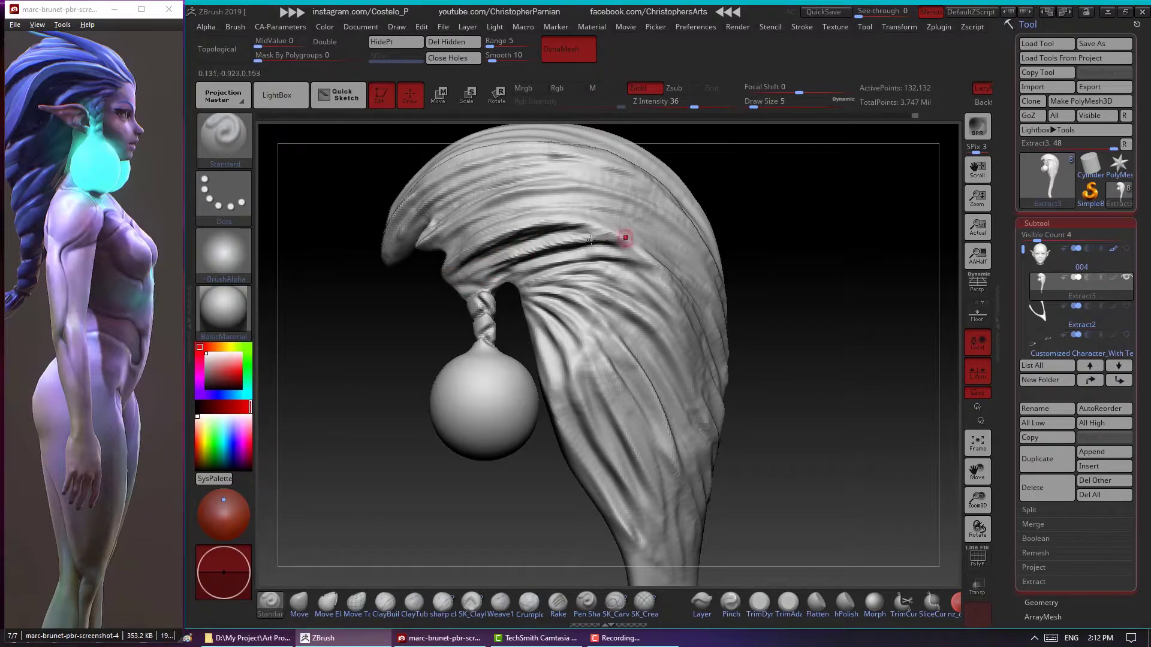
right_click_drag(593, 326, 519, 303)
left_click_drag(530, 327, 545, 383)
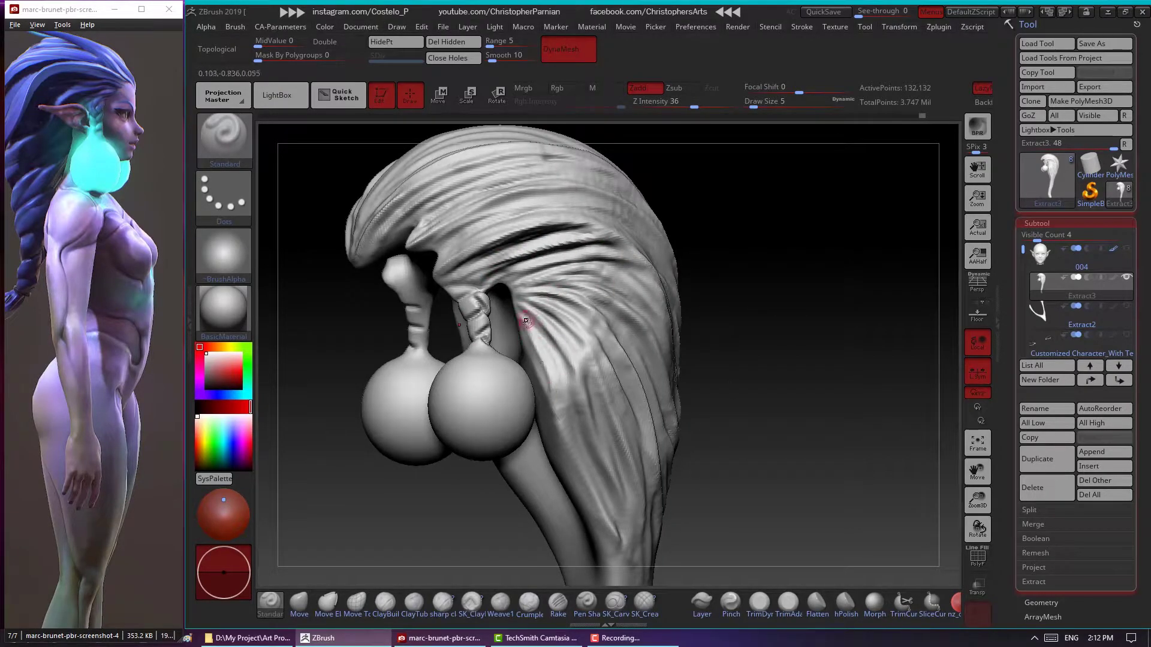
right_click_drag(540, 334, 707, 360)
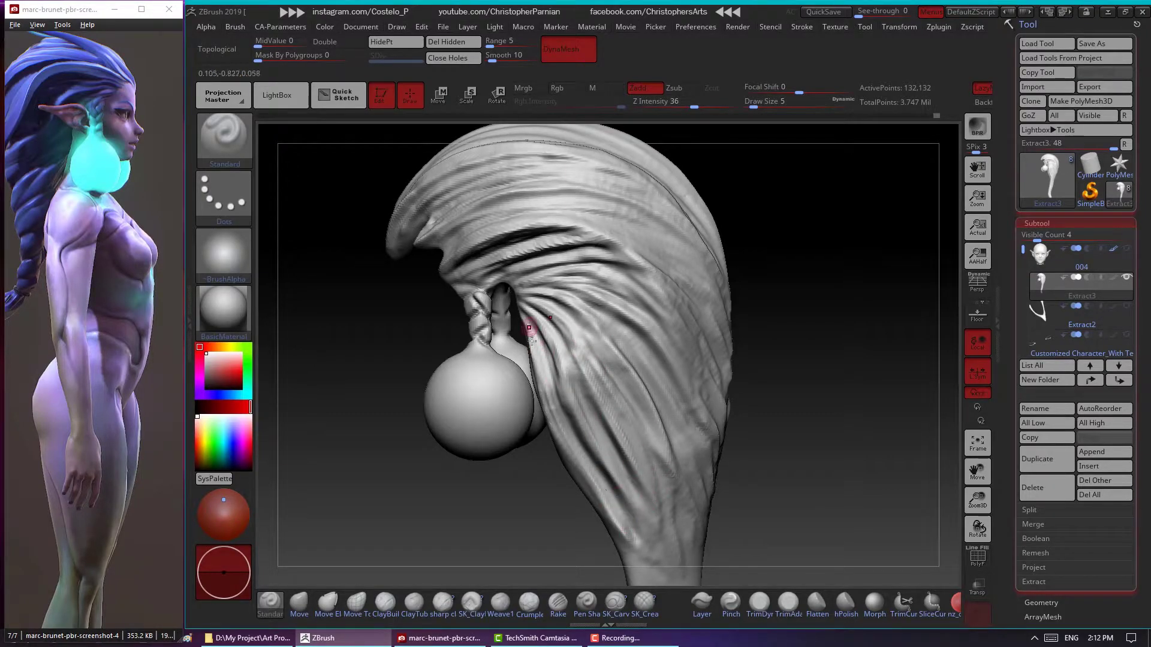
right_click_drag(530, 327, 785, 337)
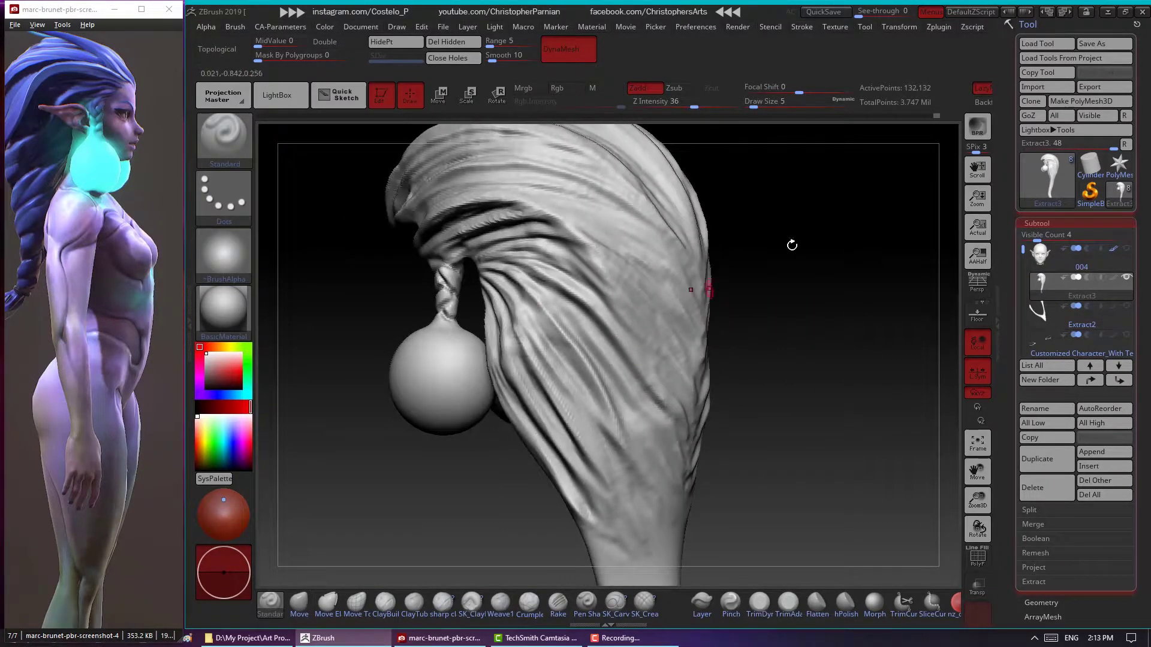
left_click(1105, 43)
Save the hair tool over its existing .ZTL file, confirming the overwrite
double_click(347, 115)
left_click(624, 321)
left_click(1103, 44)
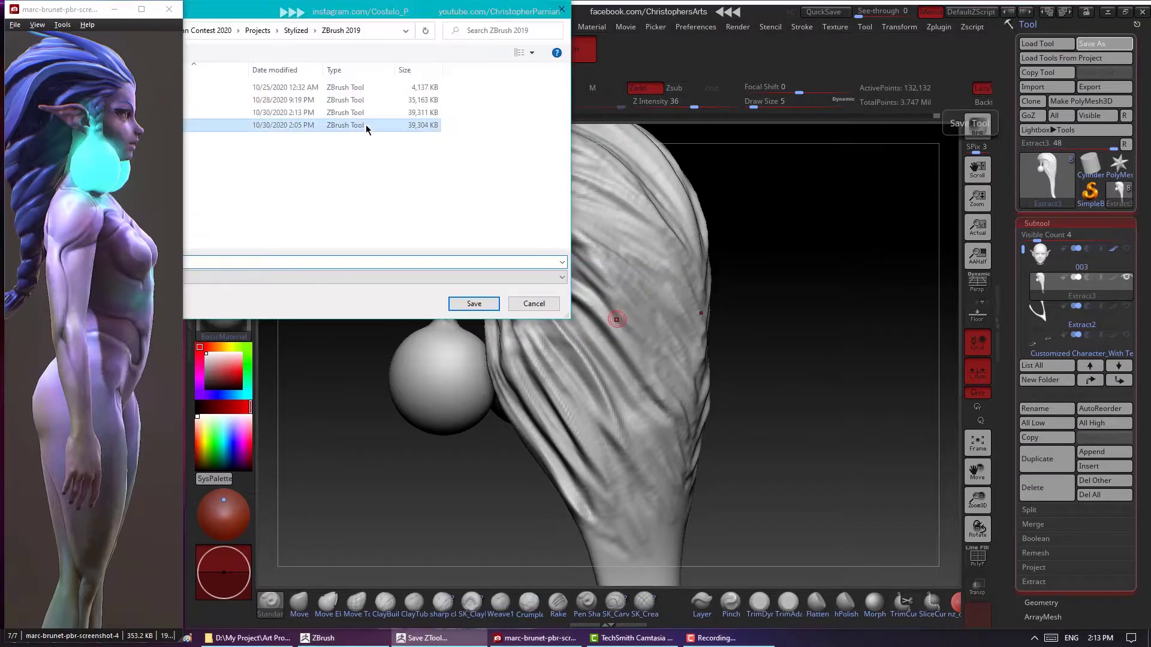
double_click(367, 125)
left_click(605, 324)
Widen the workspace and apply the CA_Organic 01 material to the model
left_click_drag(750, 185, 811, 283)
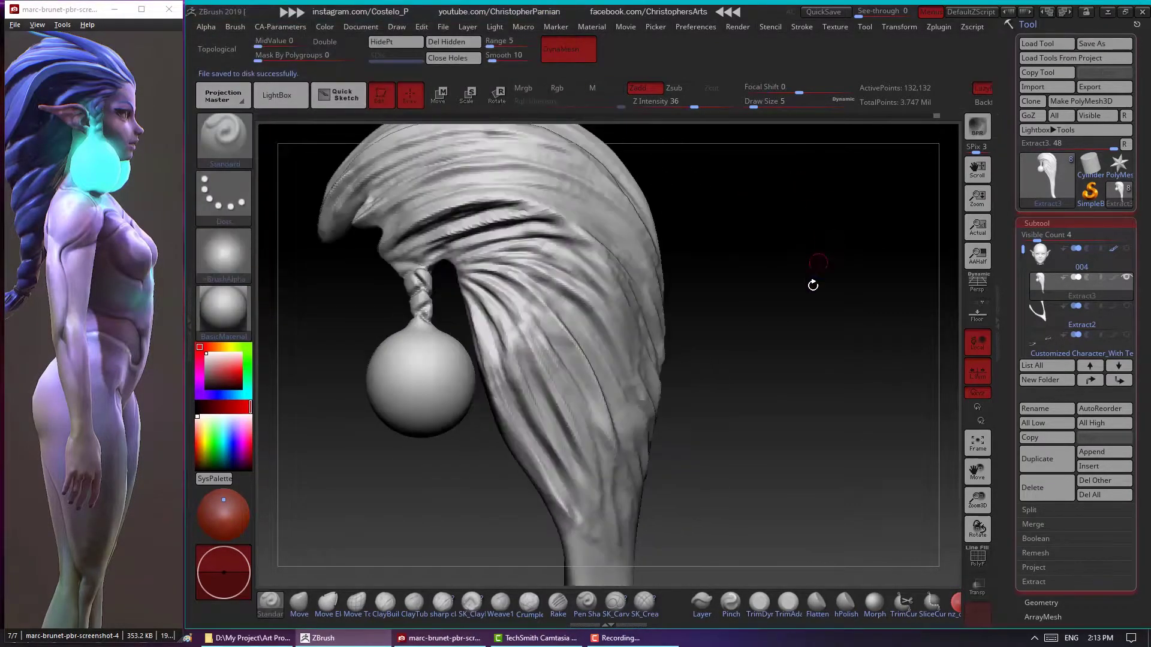
double_click(999, 549)
left_click(224, 309)
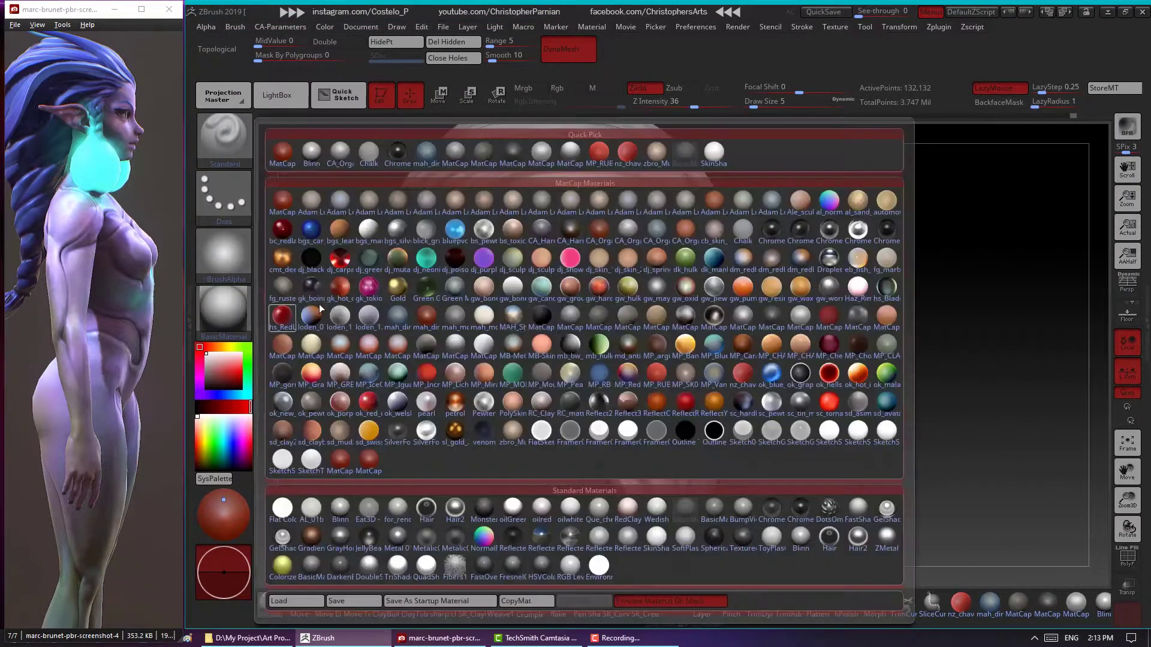
left_click(570, 157)
left_click(235, 308)
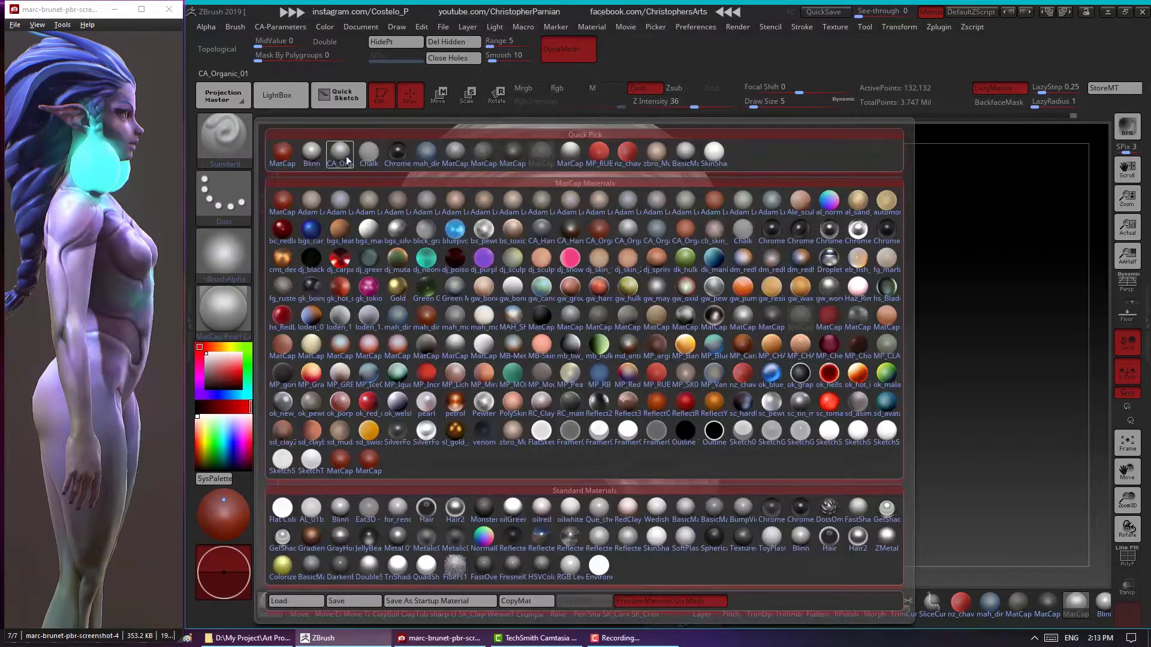
left_click(656, 229)
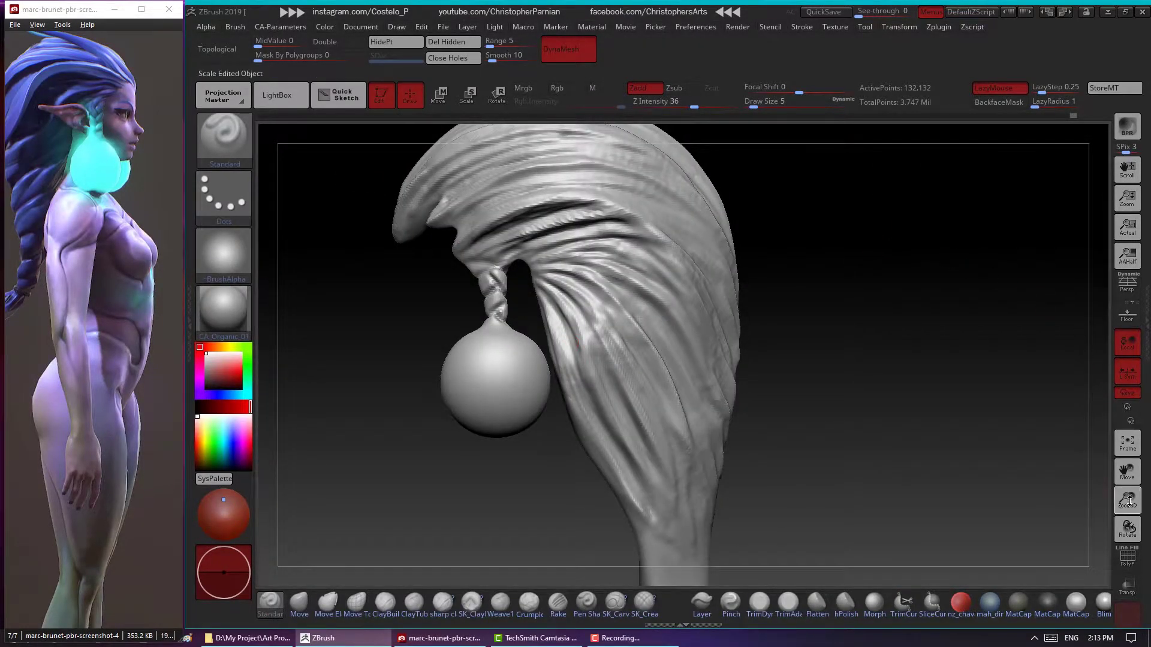
left_click_drag(1129, 501, 1130, 521)
left_click_drag(792, 301, 591, 266)
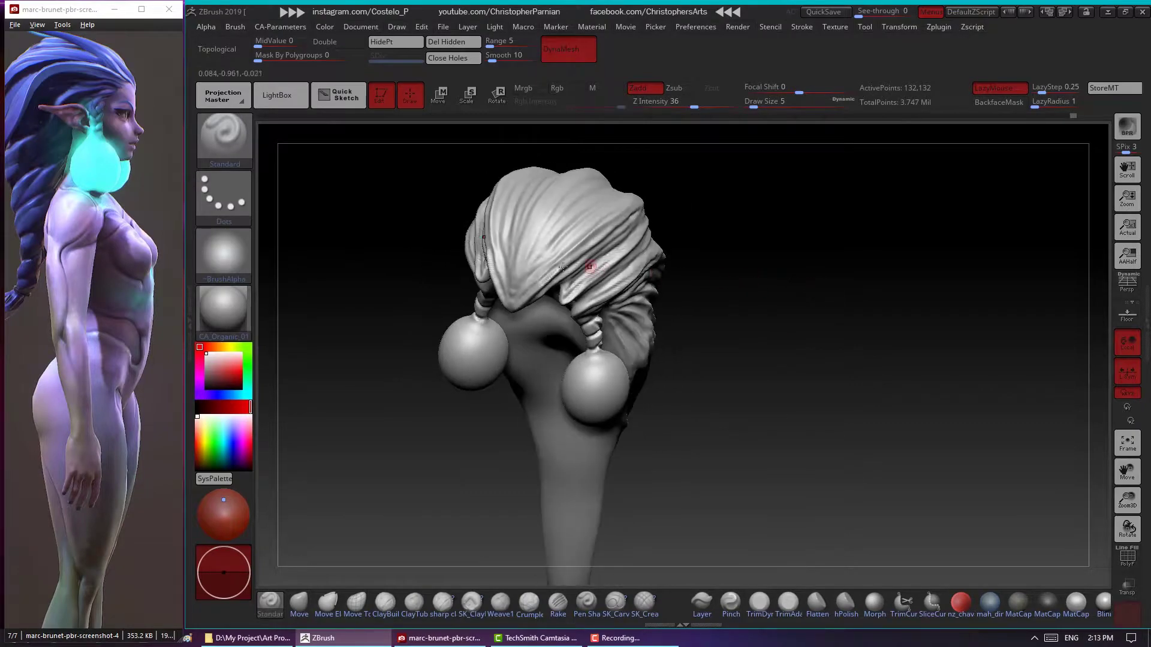
left_click_drag(1118, 502, 1116, 420)
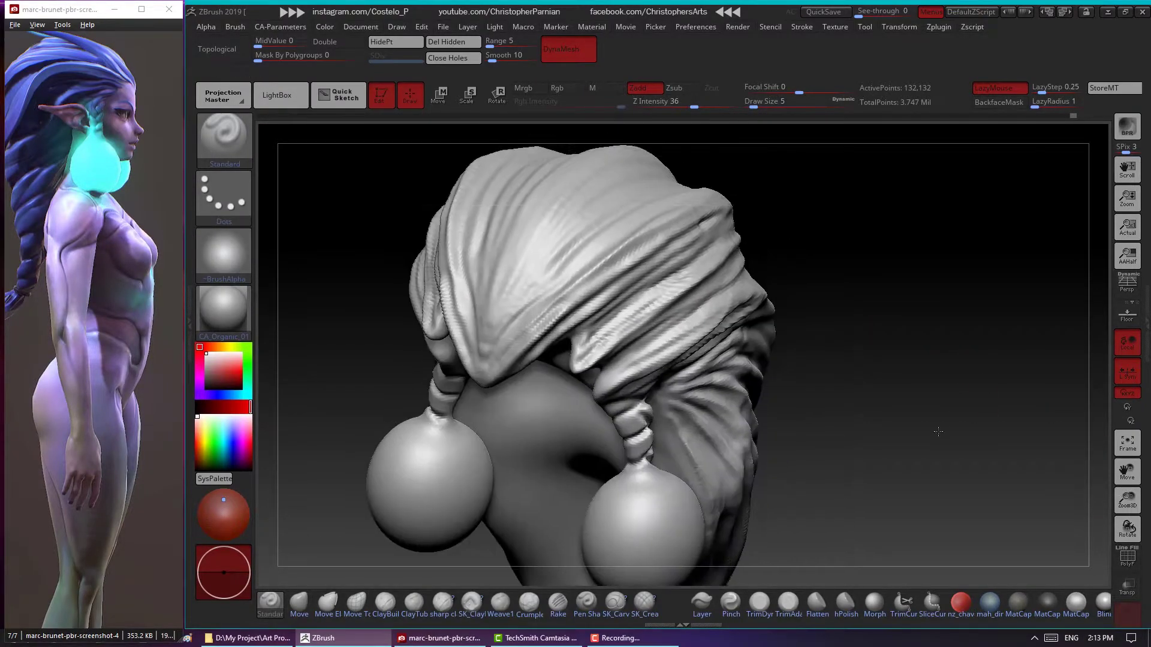
left_click_drag(555, 274, 501, 313)
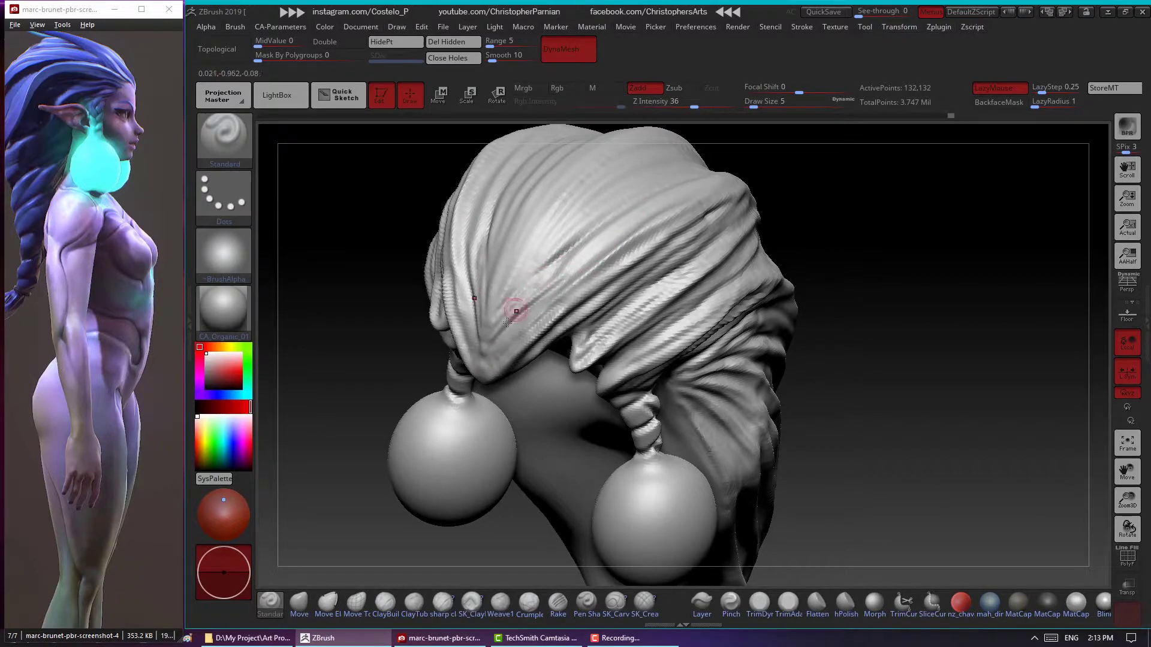
left_click_drag(891, 236, 492, 354)
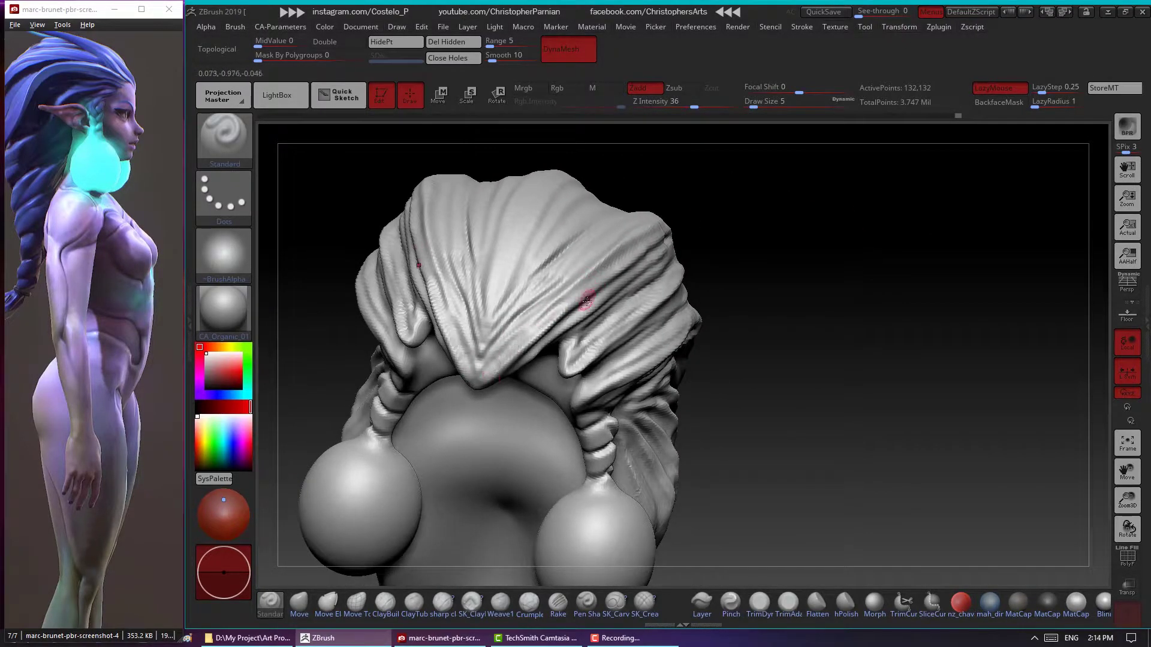
mouse_move(875, 258)
left_mouse_down()
mouse_move(896, 241)
mouse_move(822, 324)
mouse_move(881, 305)
mouse_move(911, 341)
mouse_move(866, 298)
mouse_move(882, 317)
mouse_move(722, 249)
mouse_move(731, 243)
left_mouse_up()
right_click_drag(604, 306, 561, 269)
left_click_drag(896, 307, 627, 380)
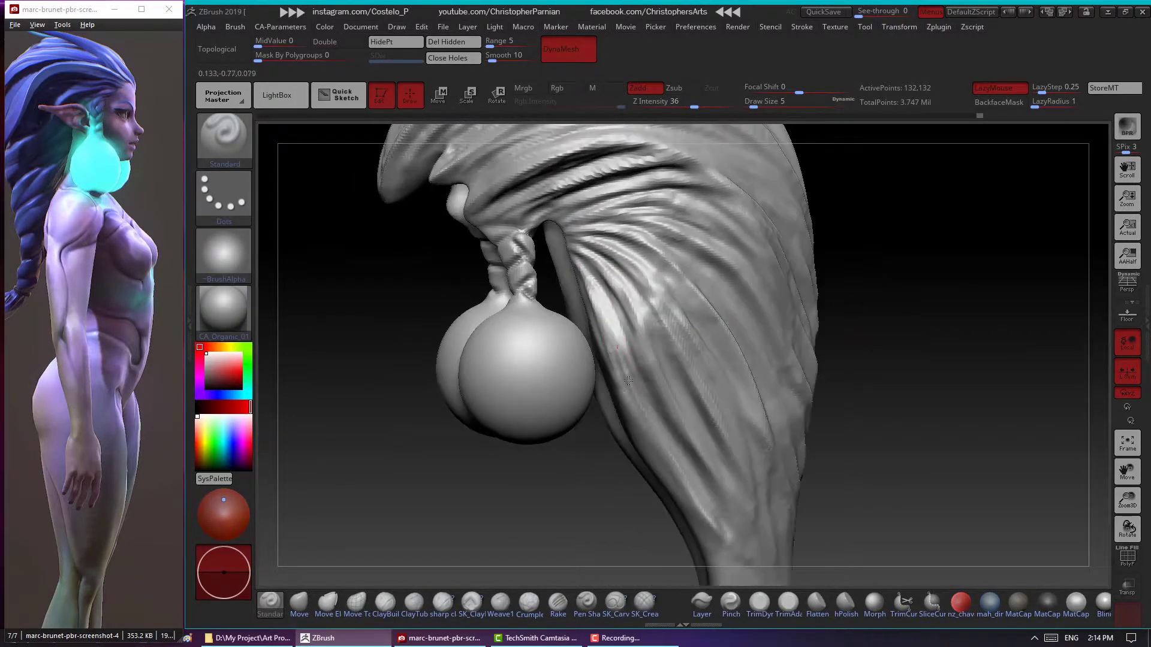
left_click_drag(906, 354, 854, 324, "alt")
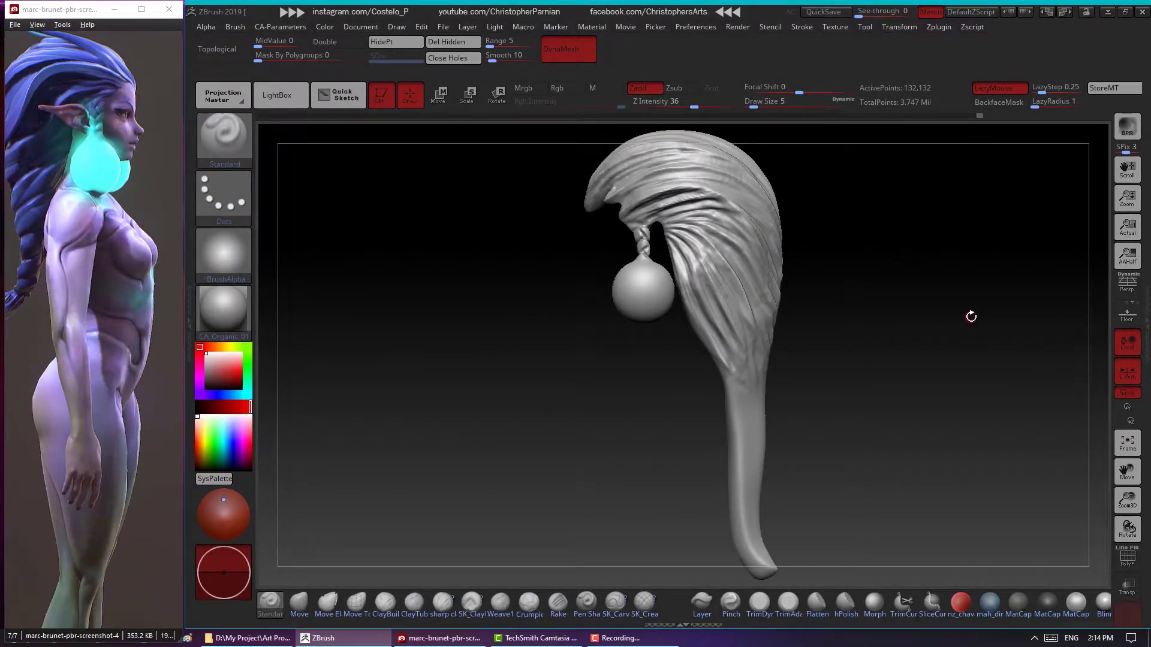
mouse_move(971, 317)
left_mouse_down()
mouse_move(791, 267)
mouse_move(1079, 411)
mouse_move(758, 303)
mouse_move(767, 310)
left_mouse_up()
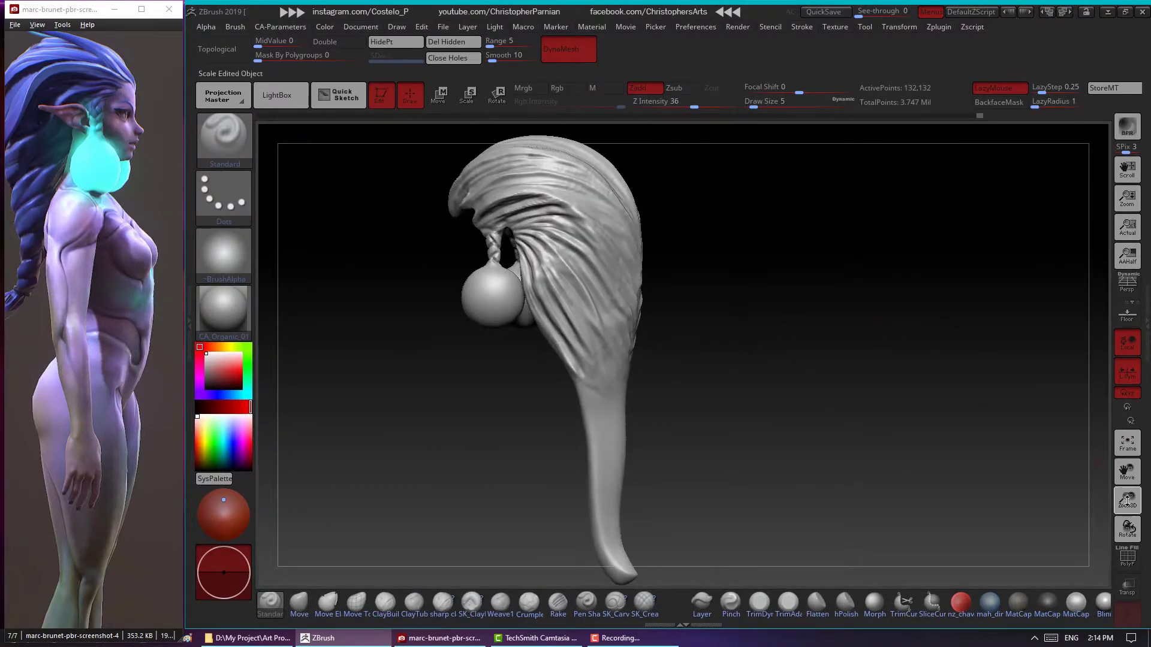
mouse_move(1127, 501)
left_mouse_down()
mouse_move(795, 357)
mouse_move(760, 300)
mouse_move(534, 301)
left_mouse_up()
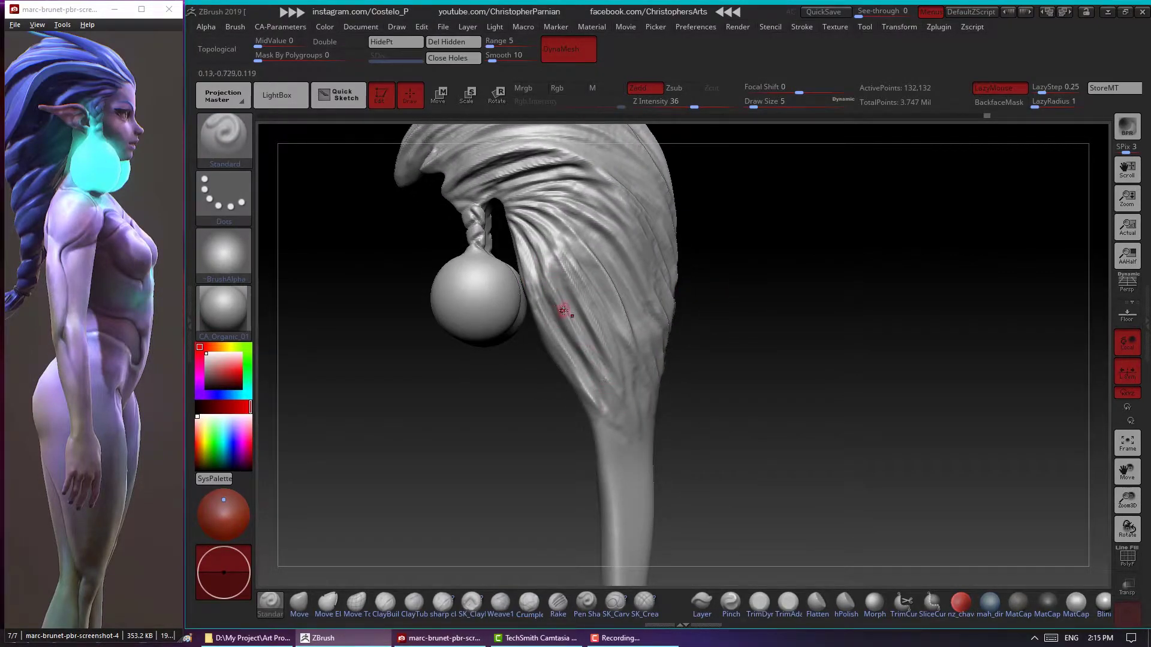
right_click_drag(534, 266, 566, 308)
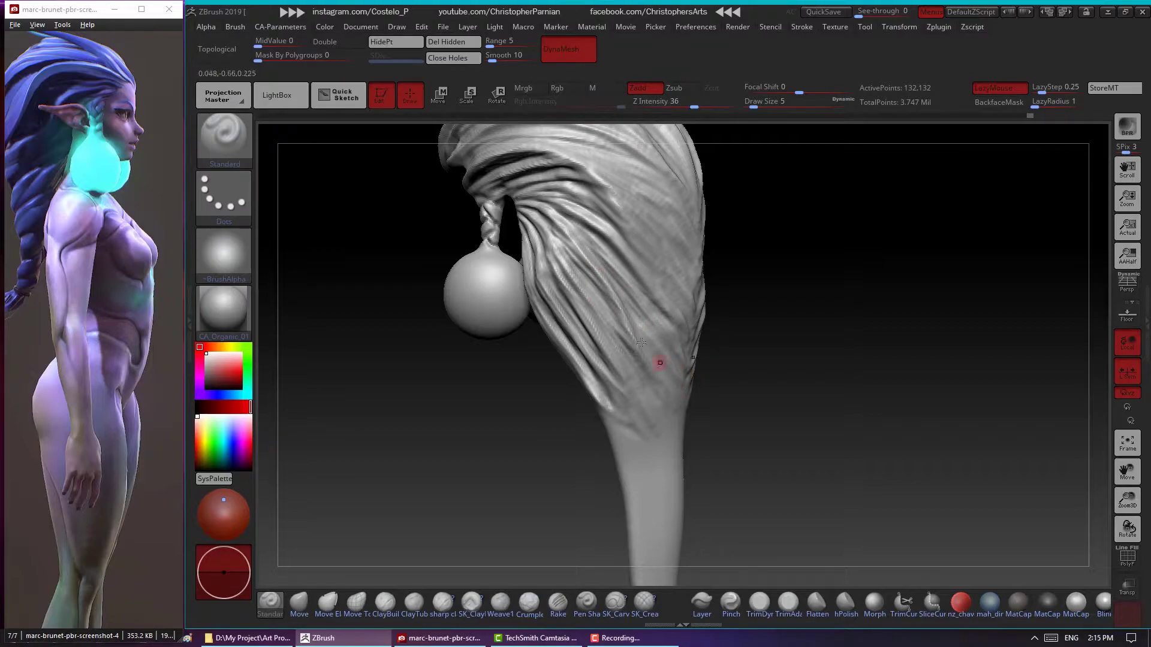
mouse_move(607, 342)
right_mouse_down()
mouse_move(811, 302)
mouse_move(582, 290)
right_mouse_up()
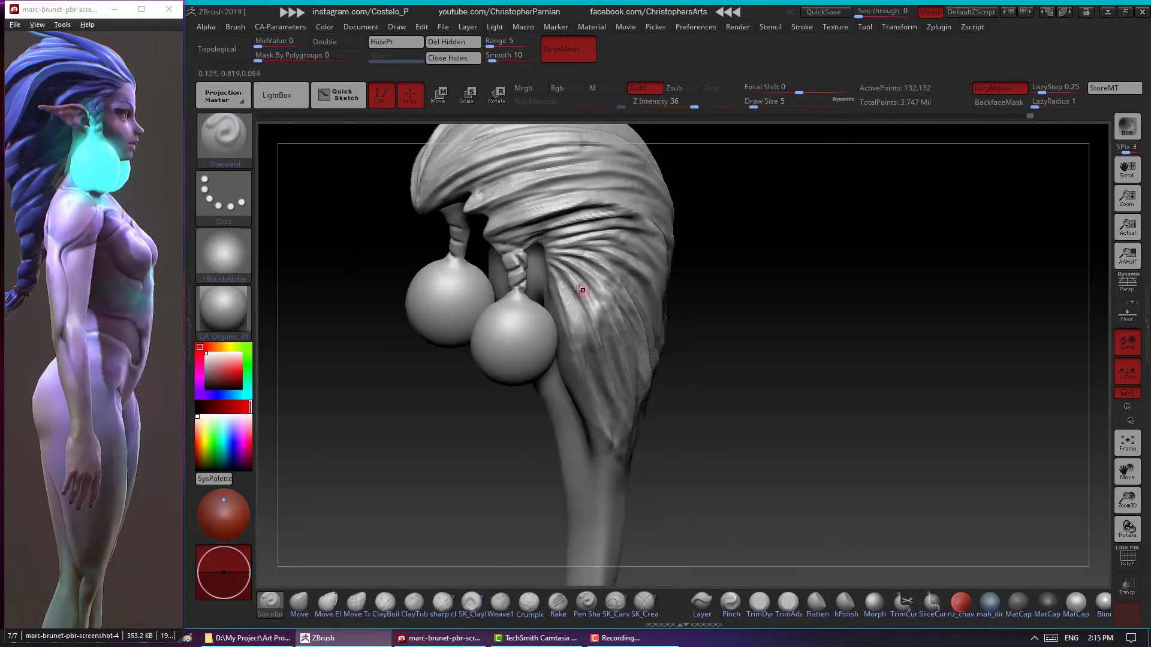
left_click_drag(580, 272, 732, 286)
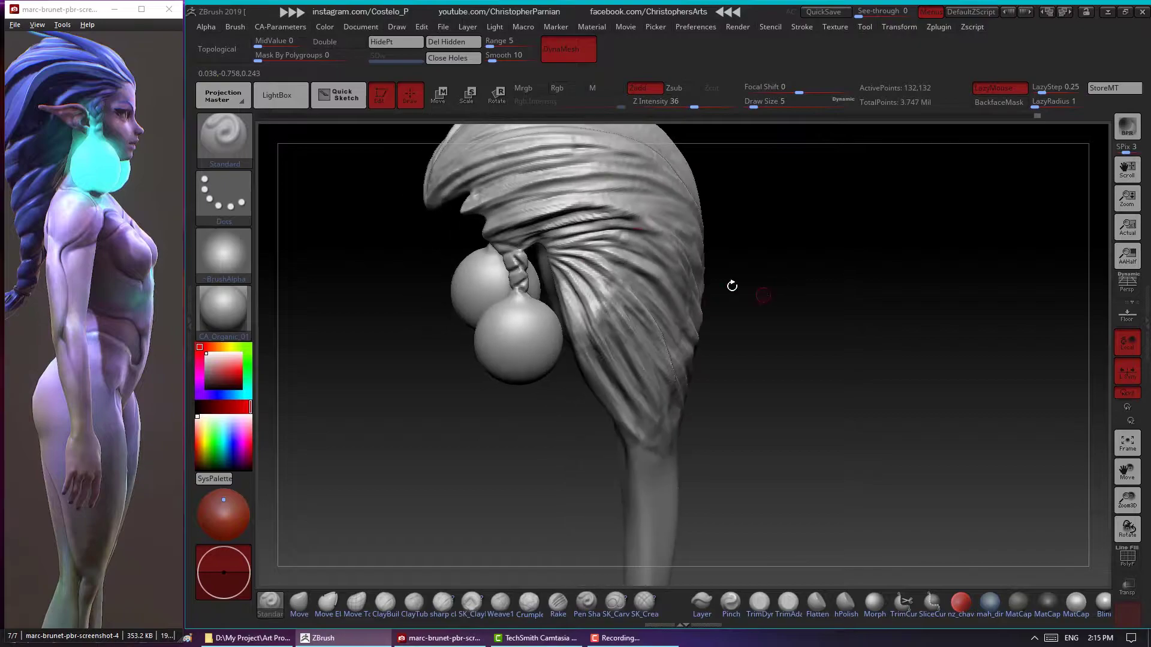
left_click_drag(807, 259, 514, 237)
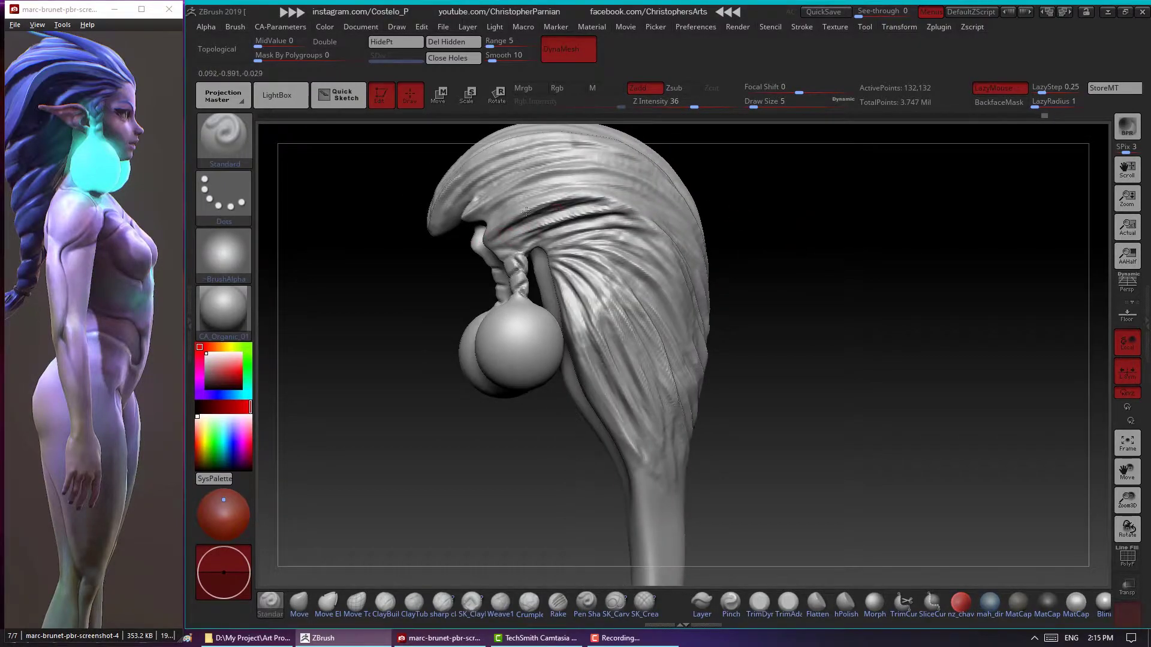
mouse_move(643, 240)
right_mouse_down()
mouse_move(701, 303)
mouse_move(929, 310)
mouse_move(697, 325)
right_mouse_up()
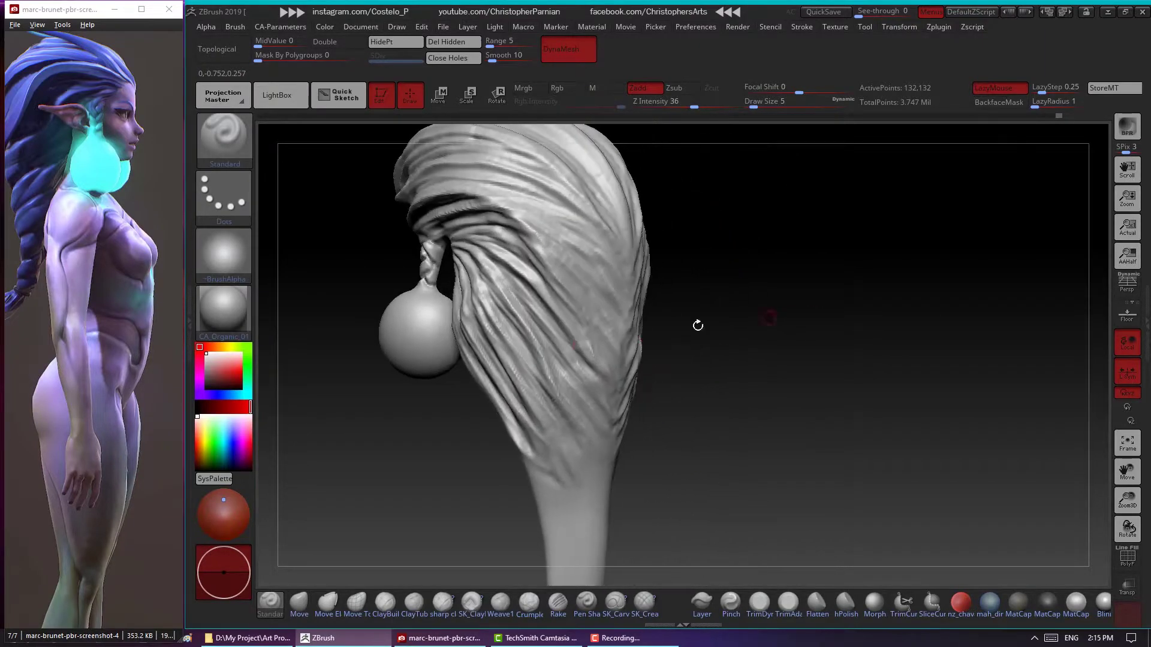
right_click_drag(776, 354, 578, 264)
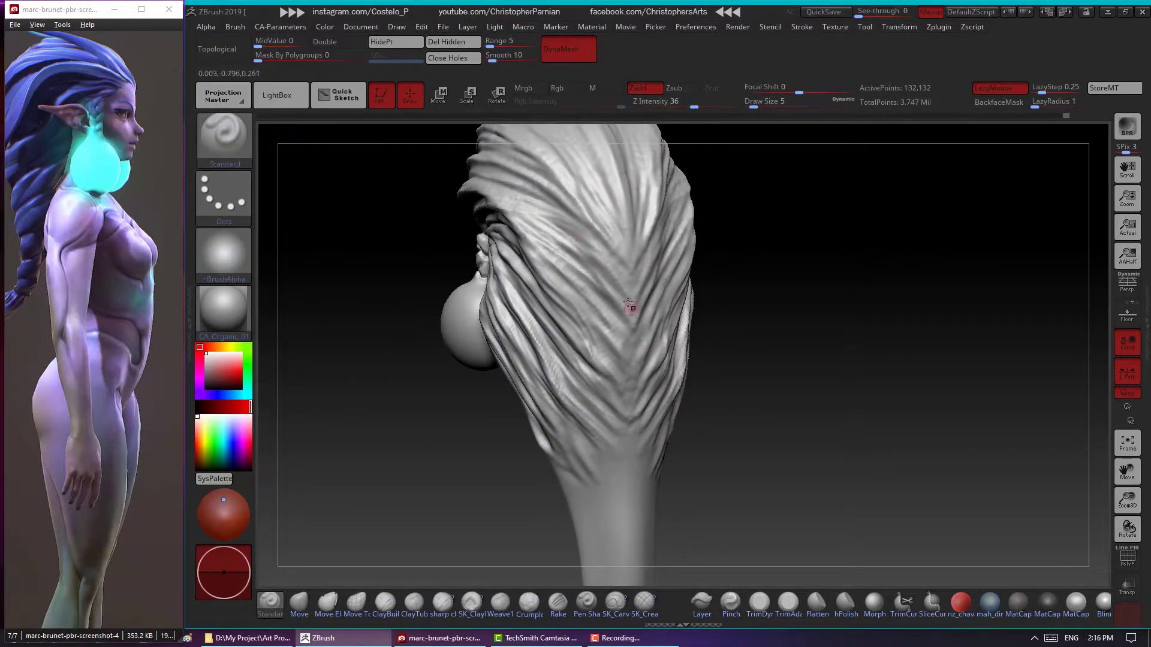
Orbit and enlarge the view to look straight at the back of the braided hair lock
right_click_drag(749, 314, 824, 327)
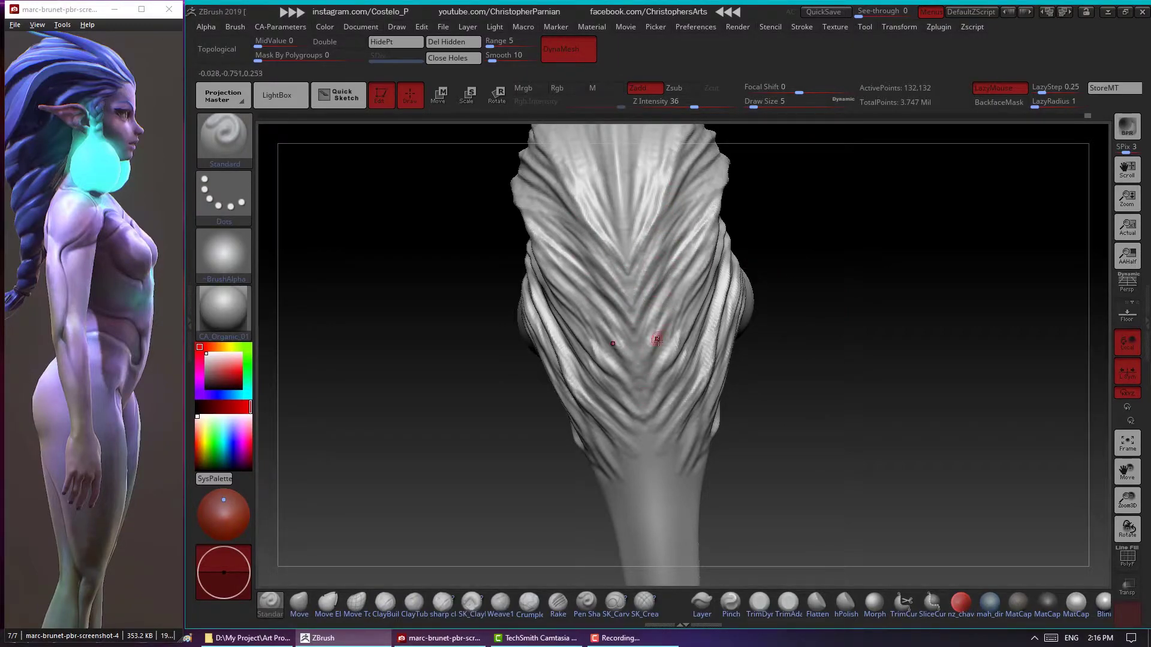
right_click_drag(699, 307, 786, 285)
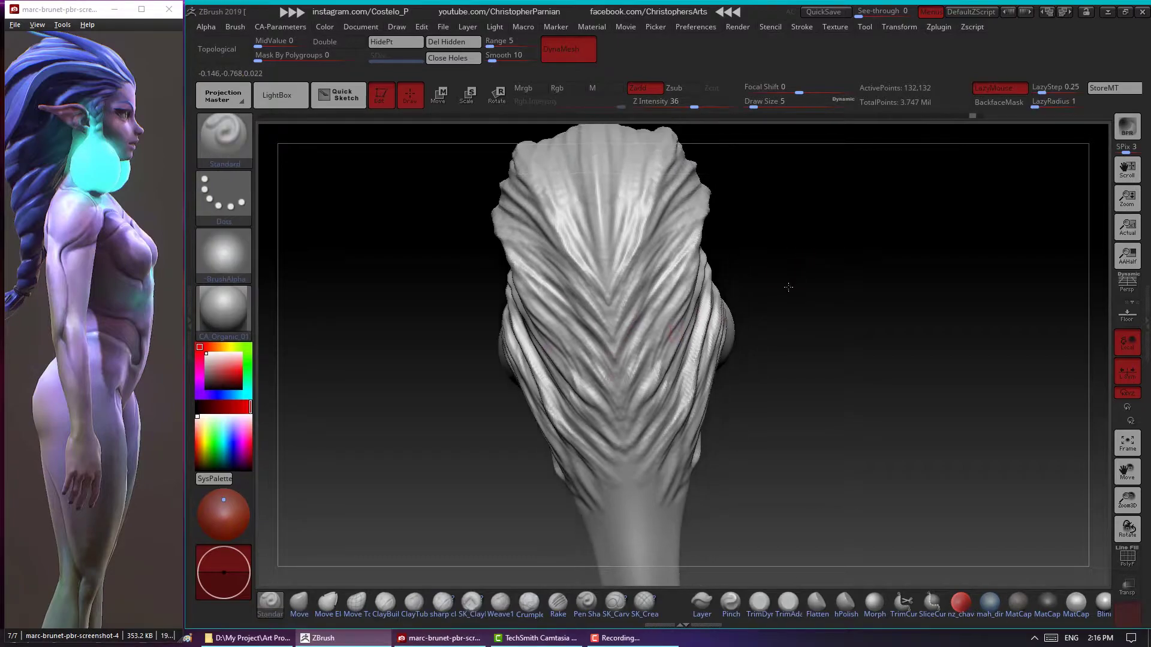
mouse_move(608, 267)
right_mouse_down()
mouse_move(771, 251)
mouse_move(620, 163)
mouse_move(770, 267)
mouse_move(606, 192)
mouse_move(637, 295)
right_mouse_up()
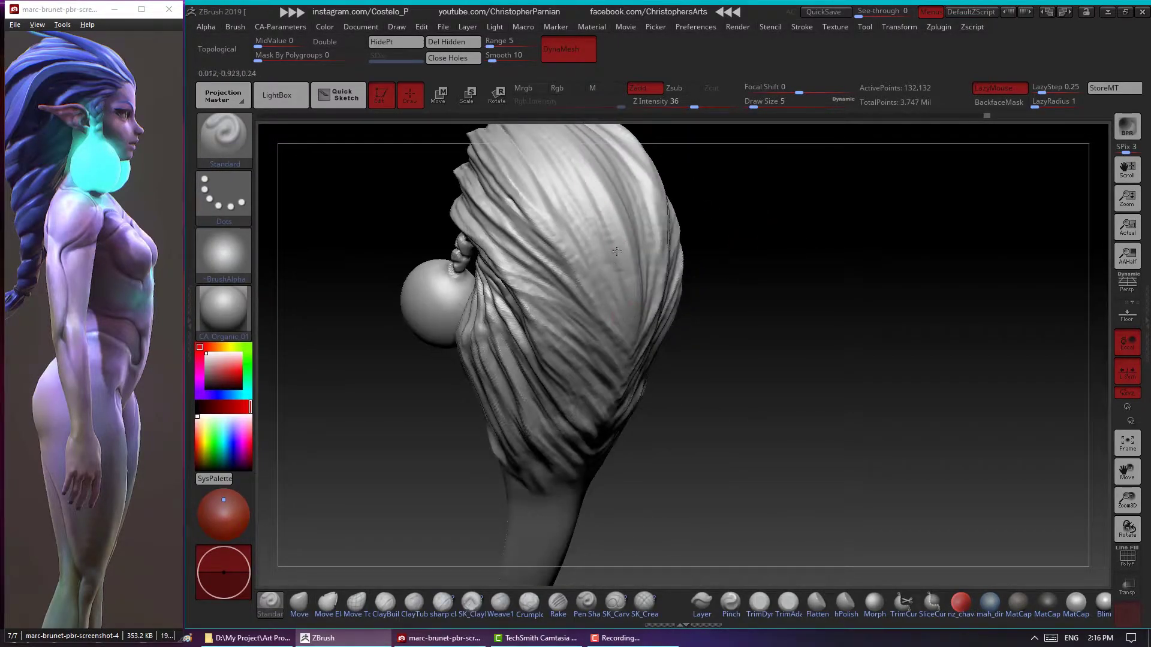
mouse_move(716, 216)
right_mouse_down()
mouse_move(820, 247)
mouse_move(844, 325)
mouse_move(644, 346)
mouse_move(809, 340)
mouse_move(842, 367)
mouse_move(830, 293)
right_mouse_up()
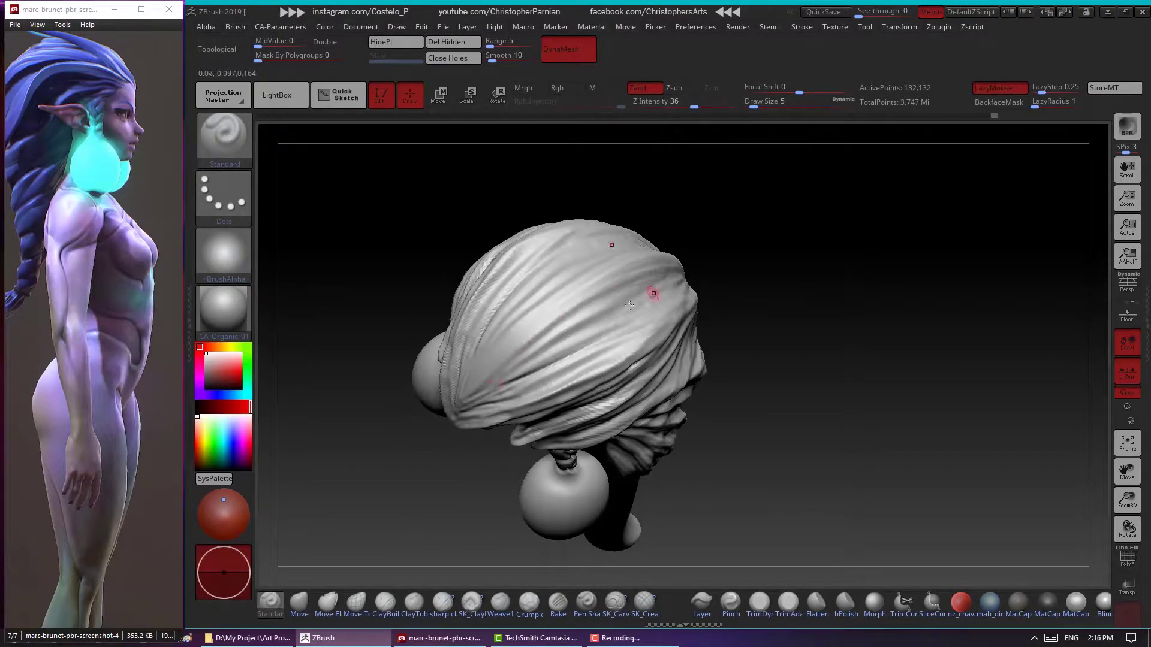
right_click_drag(654, 293, 800, 234)
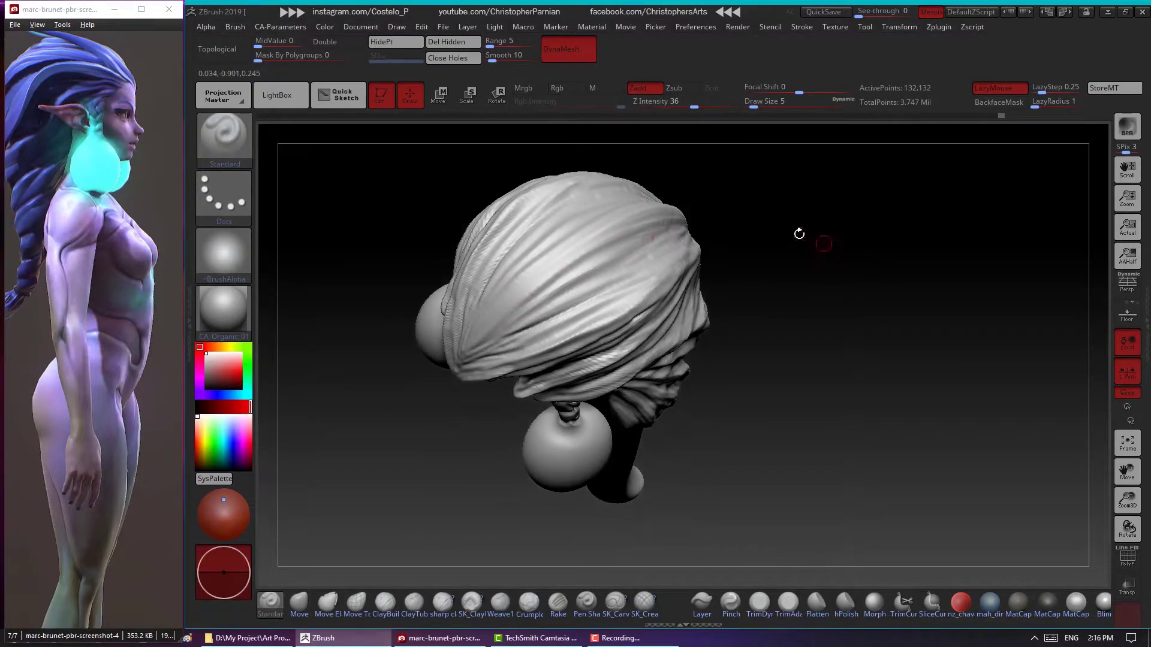
Raise the brush Z Intensity to 40 and orbit to reveal the hair piece's long tail
left_click(697, 105)
right_click_drag(701, 129, 740, 170)
right_click_drag(536, 279, 734, 230)
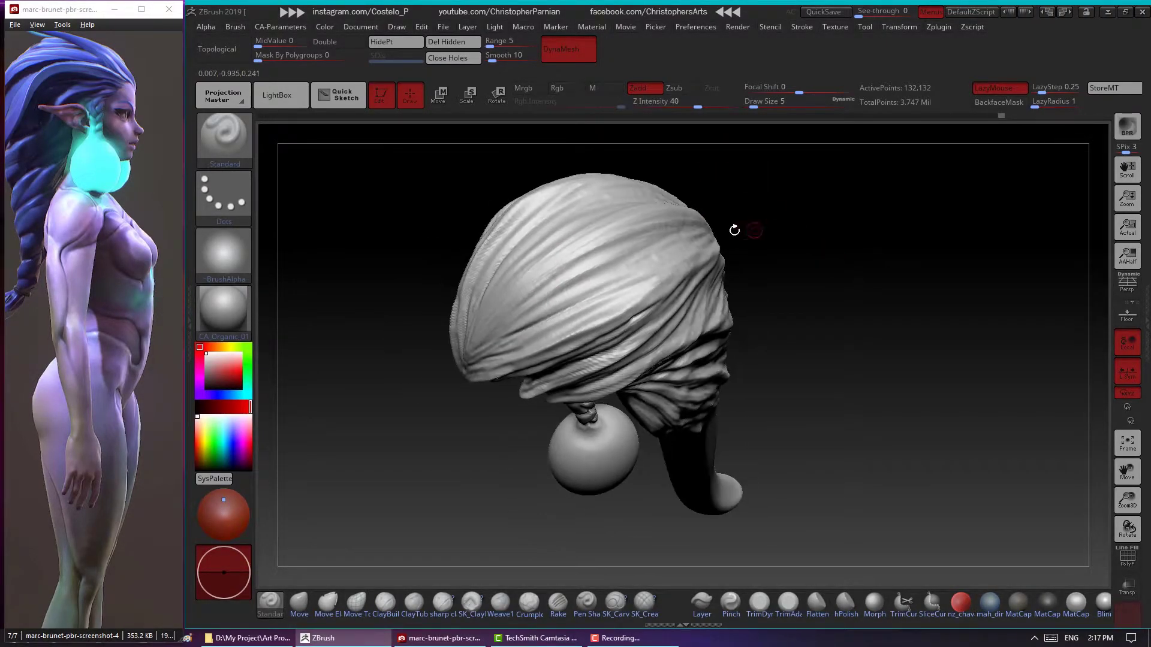
right_click_drag(688, 262, 783, 270)
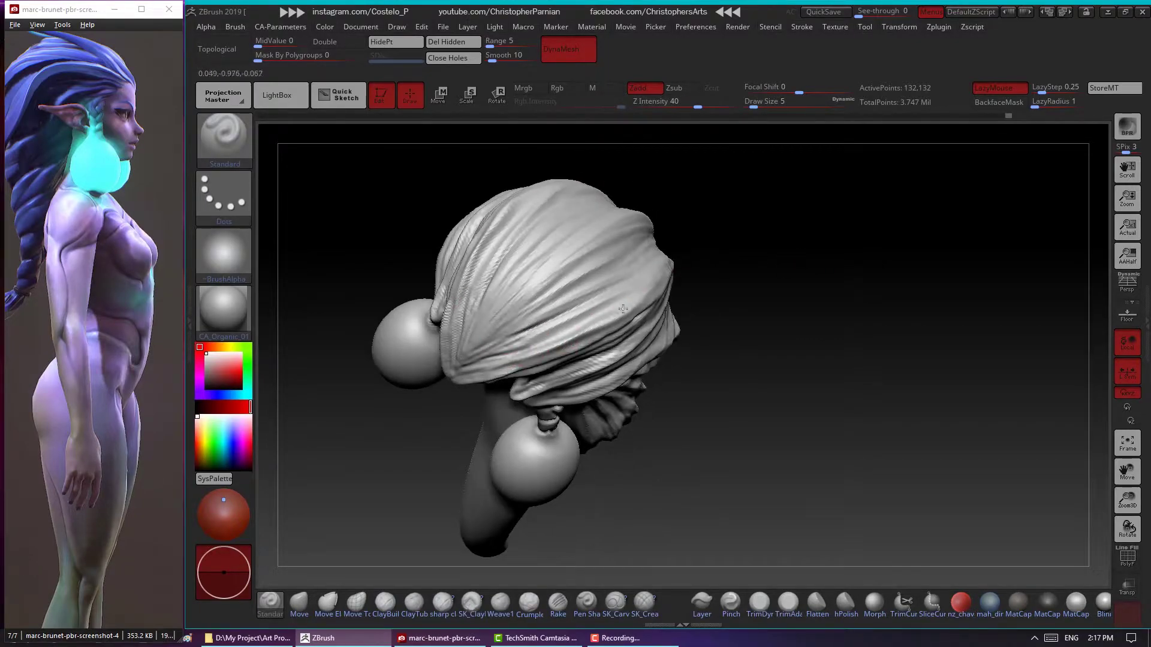
mouse_move(622, 294)
right_mouse_down()
mouse_move(611, 324)
mouse_move(603, 298)
mouse_move(586, 314)
mouse_move(799, 325)
mouse_move(673, 329)
mouse_move(483, 281)
right_mouse_up()
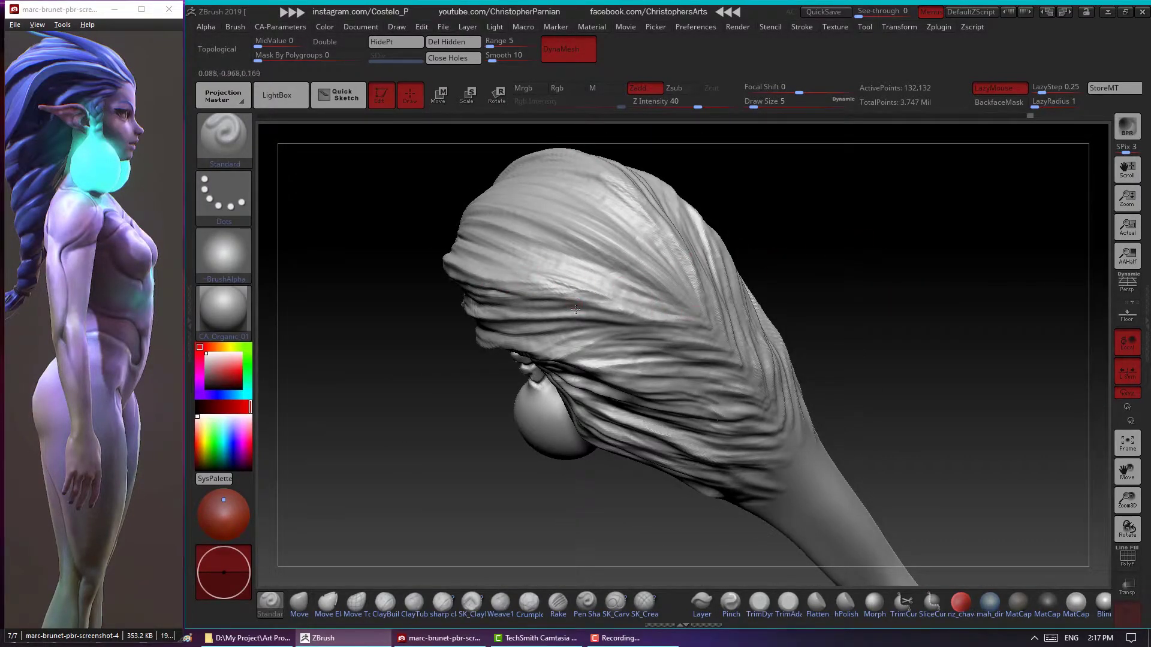
Orbit around the hair piece, its back and the bun, then Shift-smooth the strand grooves
right_click_drag(813, 282, 635, 303)
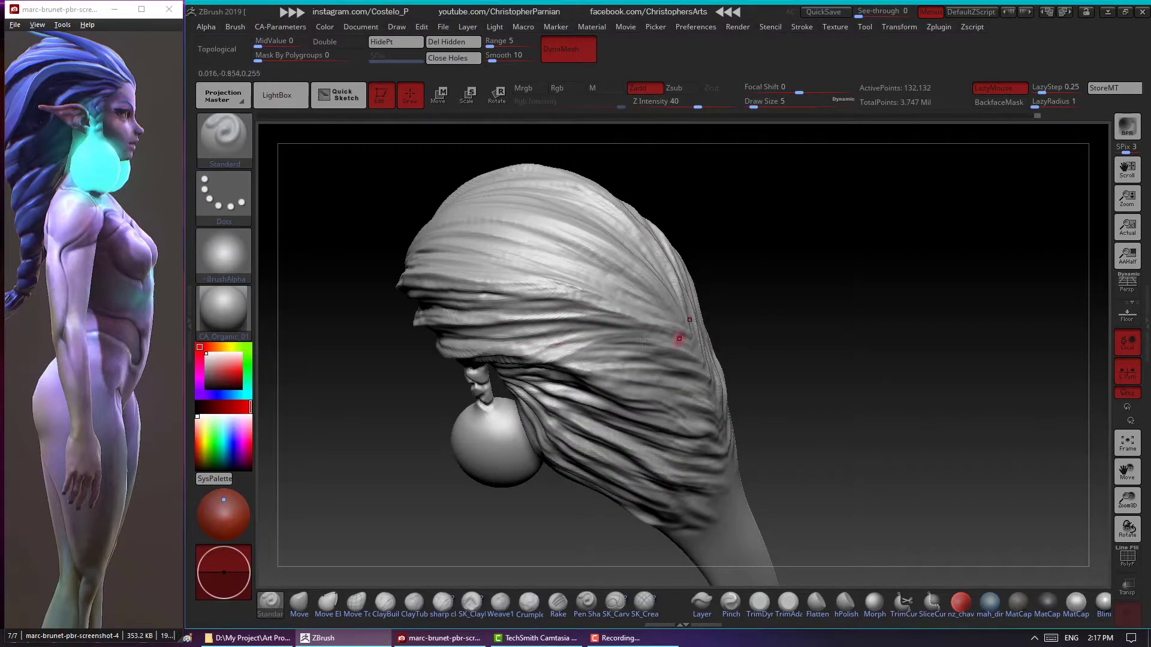
mouse_move(788, 315)
right_mouse_down()
mouse_move(755, 300)
mouse_move(580, 280)
mouse_move(672, 302)
mouse_move(786, 383)
right_mouse_up()
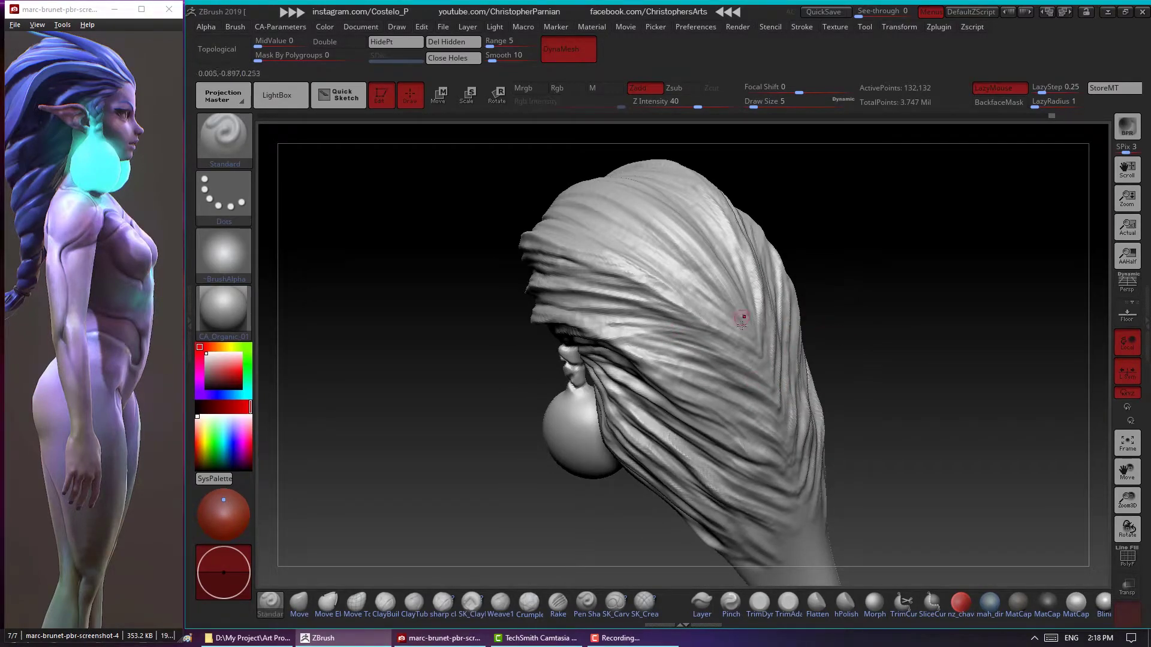
right_click_drag(959, 343, 716, 287)
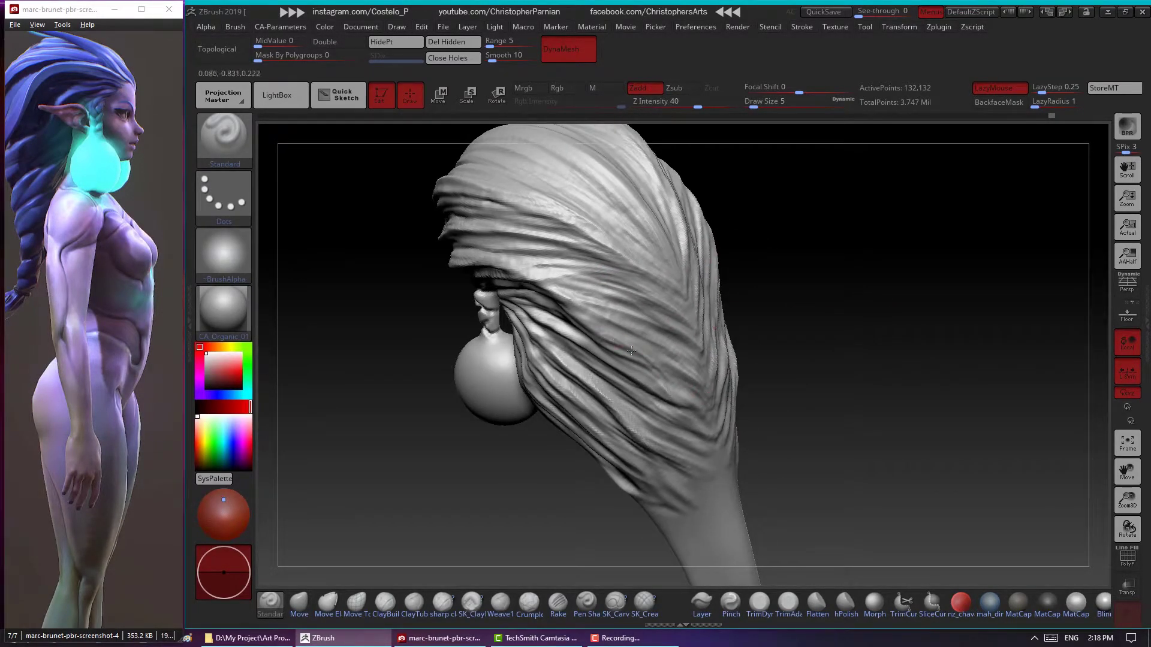
mouse_move(669, 391)
right_mouse_down()
mouse_move(598, 318)
mouse_move(659, 312)
mouse_move(549, 279)
right_mouse_up()
mouse_move(643, 291)
right_mouse_down()
mouse_move(758, 295)
mouse_move(591, 236)
mouse_move(552, 249)
mouse_move(701, 204)
mouse_move(764, 209)
right_mouse_up()
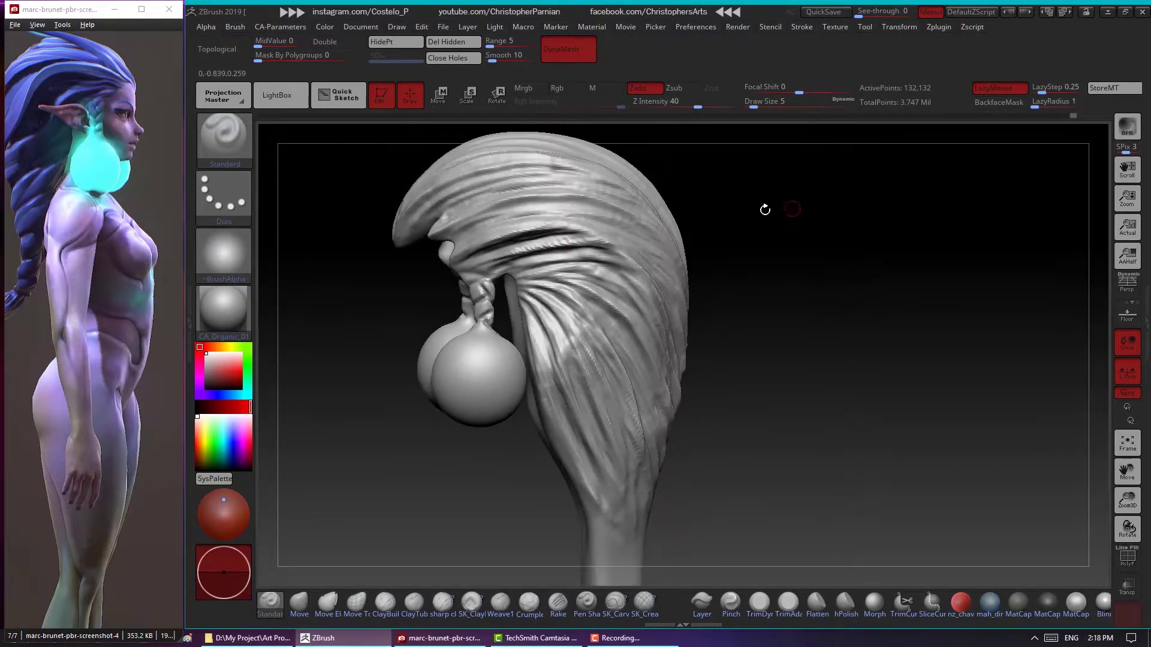
mouse_move(657, 248)
right_mouse_down()
mouse_move(616, 272)
mouse_move(911, 349)
mouse_move(841, 326)
mouse_move(809, 291)
mouse_move(601, 246)
mouse_move(758, 214)
mouse_move(1007, 375)
mouse_move(1105, 303)
right_mouse_up()
key("shift")
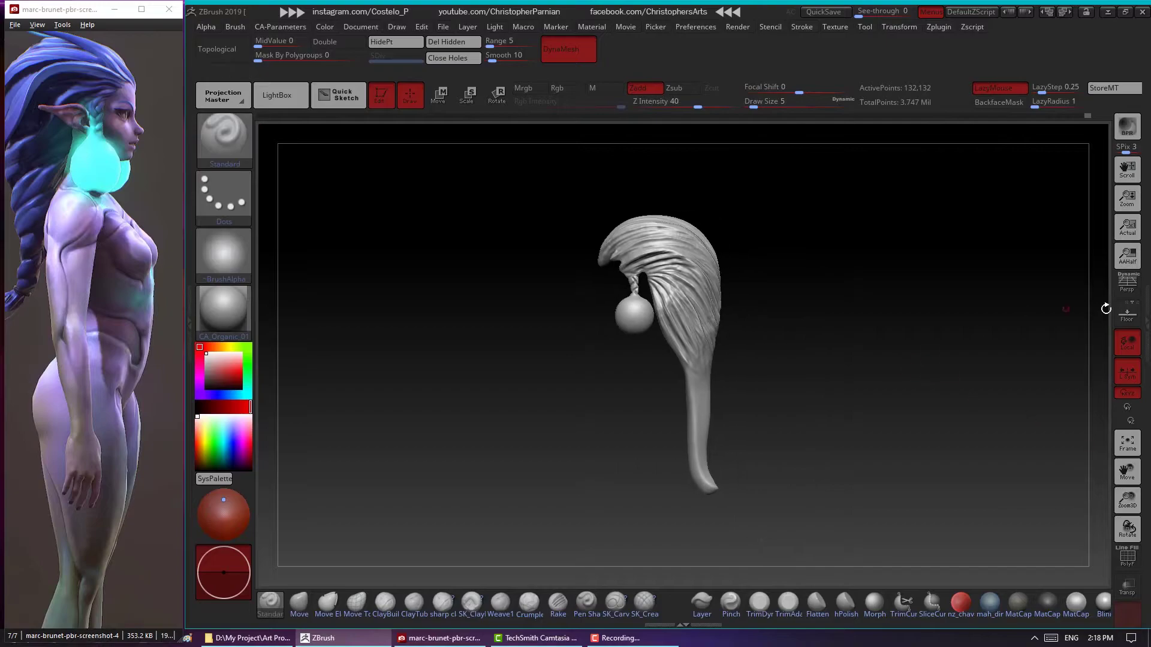
Enable perspective and frame the whole elf head in the canvas
left_click(1147, 323)
left_click(975, 290)
right_click_drag(782, 343, 800, 329)
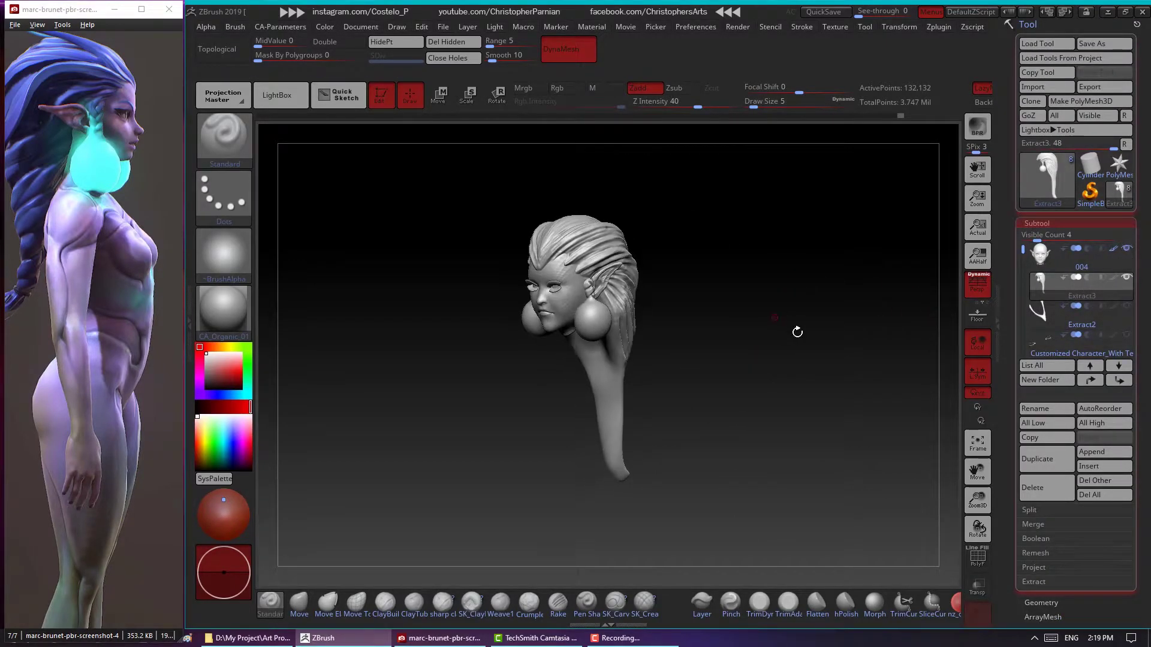
left_click(977, 443)
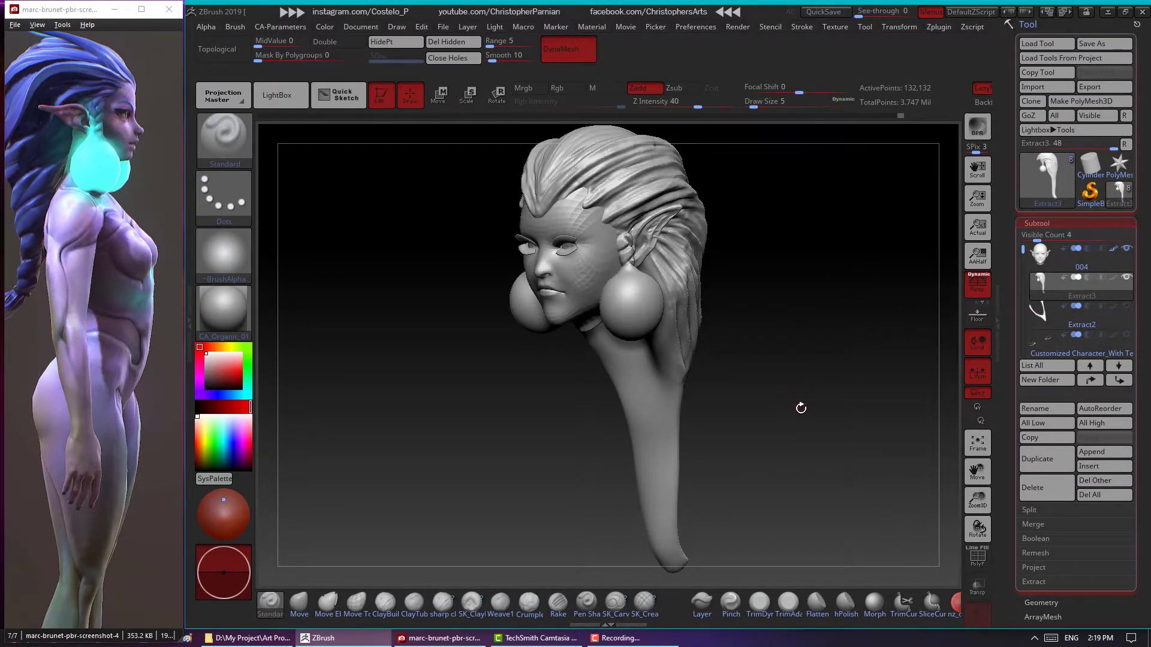
mouse_move(801, 409)
right_mouse_down()
mouse_move(798, 390)
mouse_move(850, 393)
mouse_move(848, 384)
mouse_move(863, 389)
mouse_move(822, 387)
mouse_move(869, 403)
mouse_move(820, 132)
right_mouse_up()
Select the Move brush (B-M-V) and set its Draw Size to 31
key("b")
key("m")
key("v")
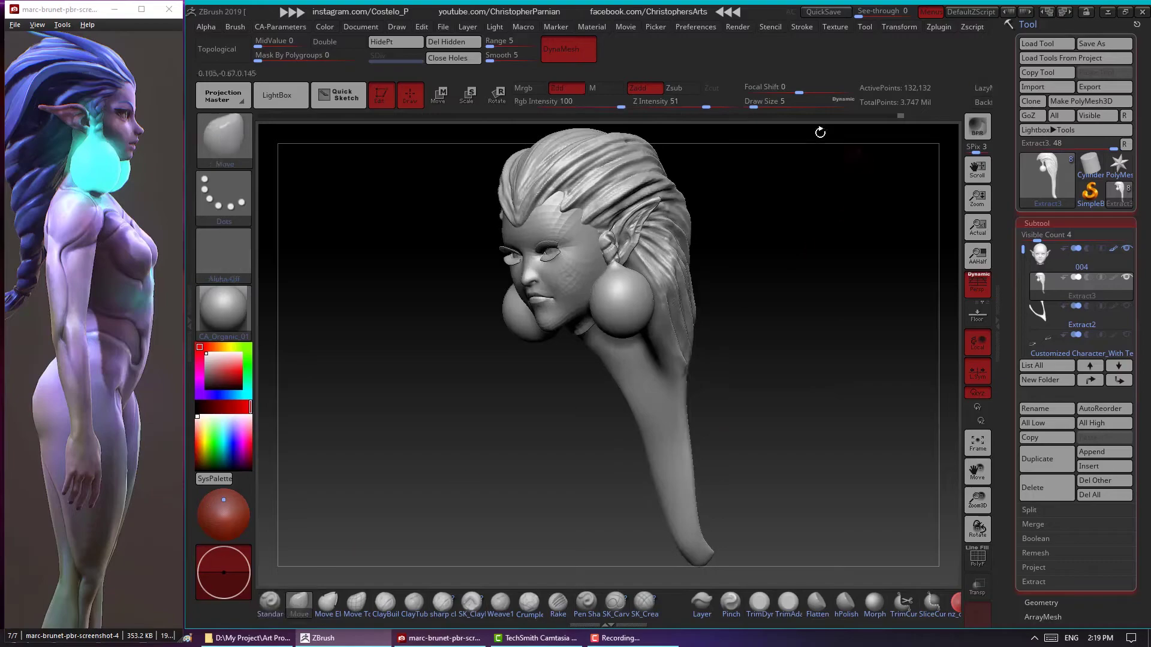
left_click(754, 103)
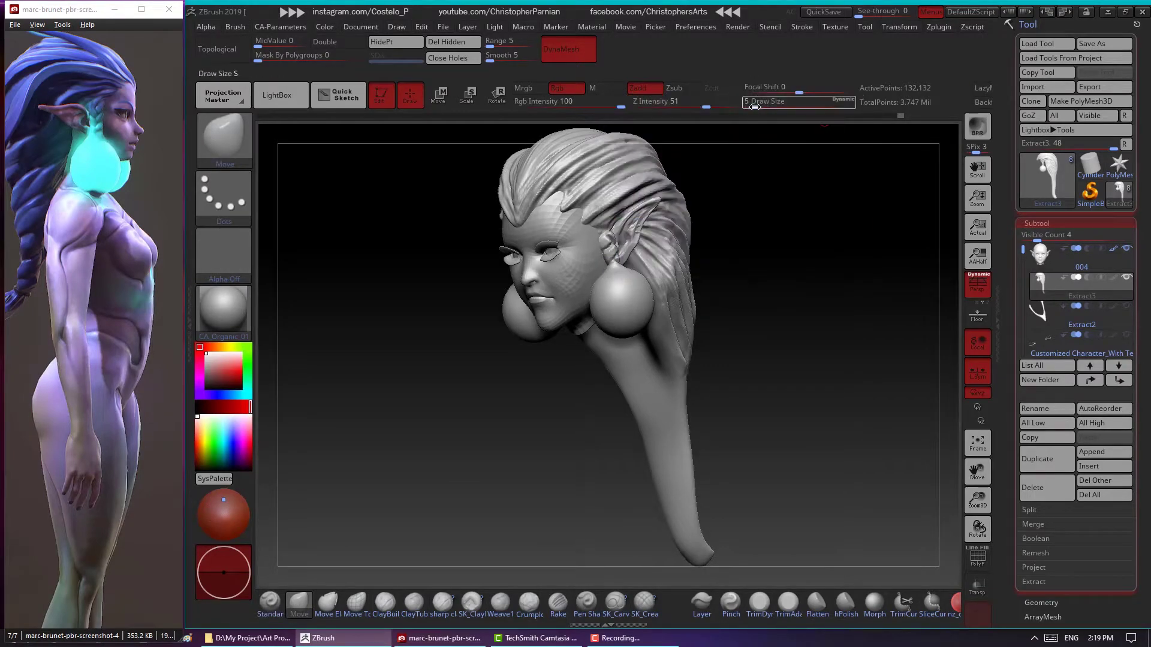
type("31")
key("Return")
Orbit the head through side, back, front and profile views to review the bust
right_click_drag(767, 216, 739, 234)
right_click_drag(617, 232, 700, 243)
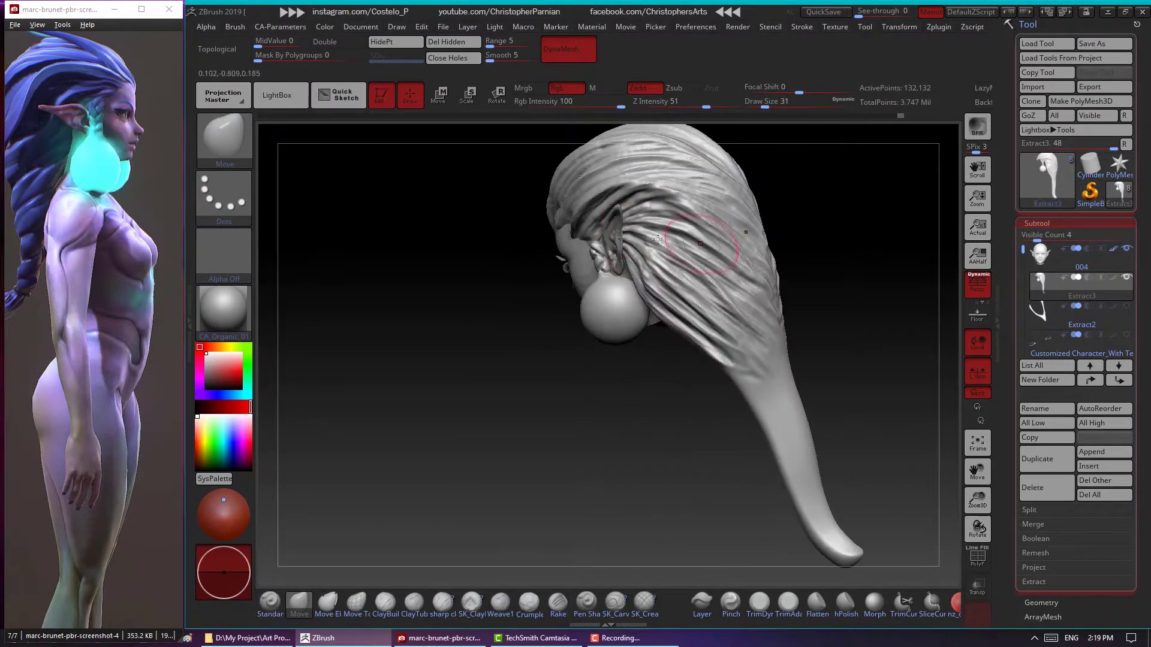
right_click_drag(614, 224, 765, 213)
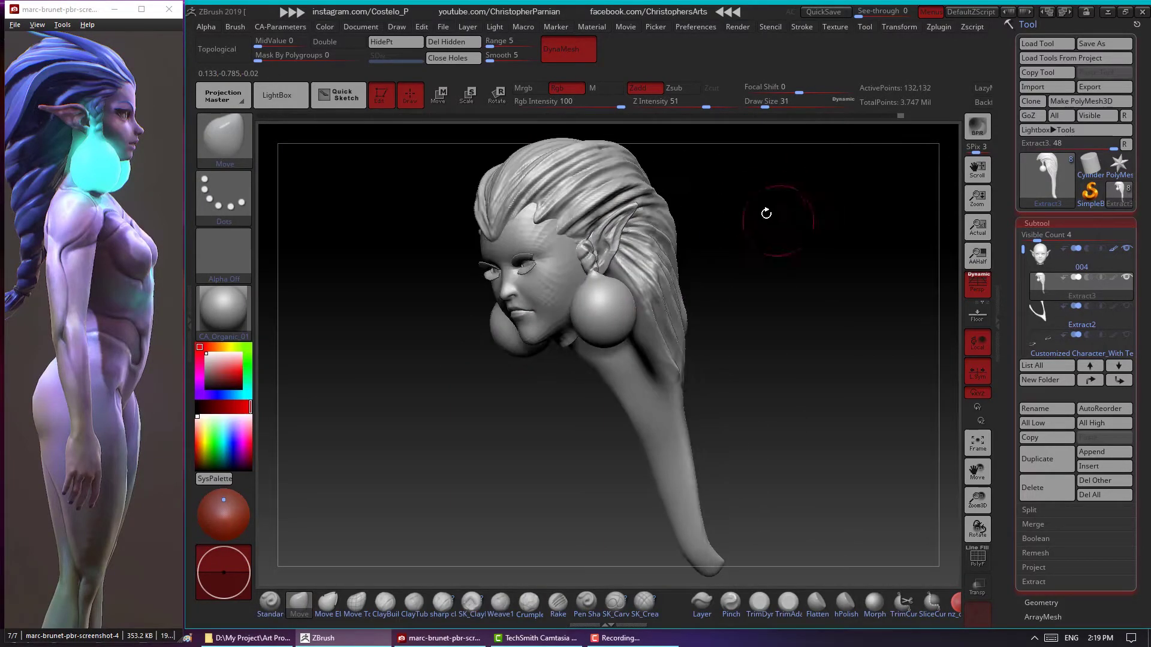
right_click_drag(801, 269, 789, 270)
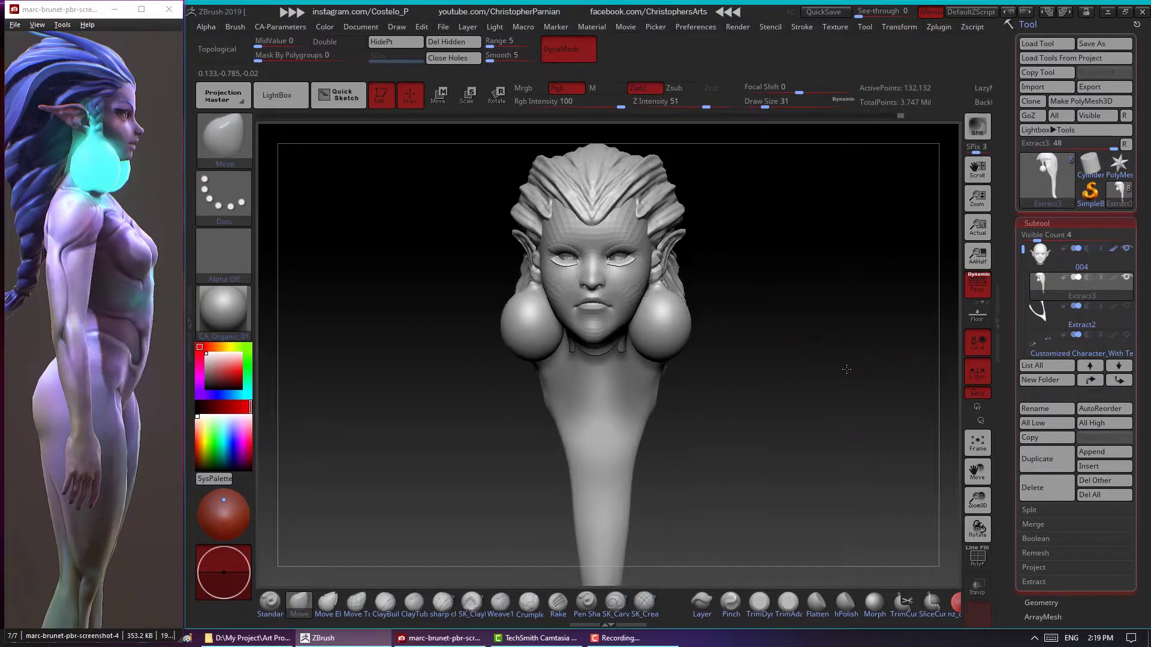
mouse_move(809, 360)
right_mouse_down()
mouse_move(807, 371)
mouse_move(872, 375)
mouse_move(830, 389)
right_mouse_up()
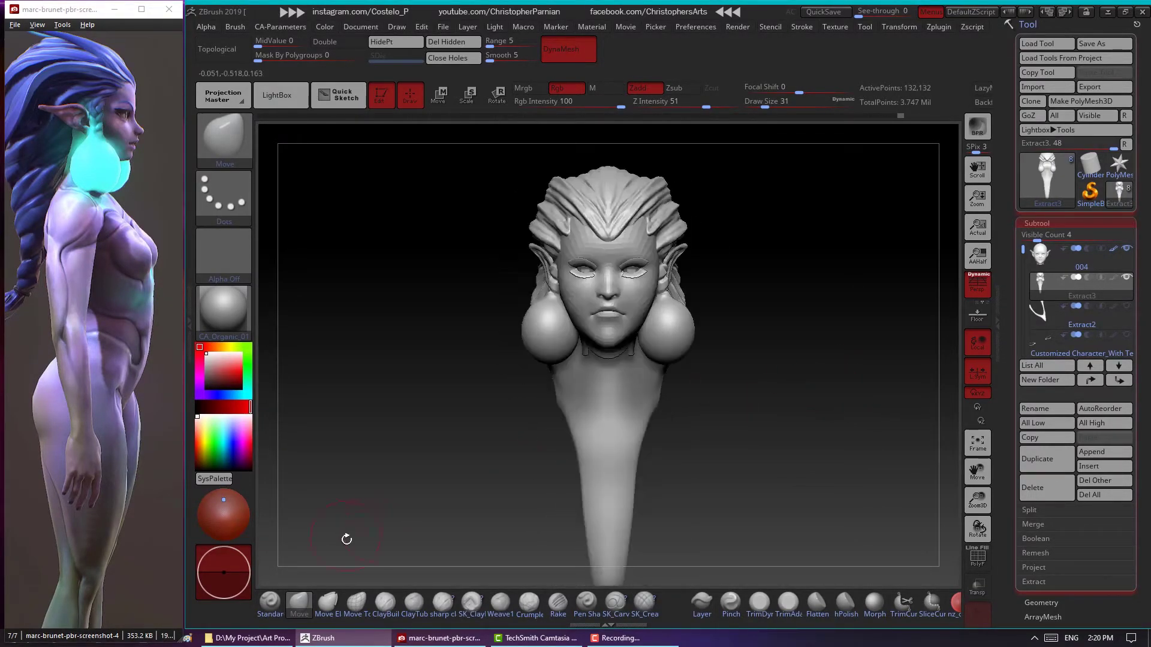
Switch to the Standard brush at Draw Size 8 and work the front hair from several profiles
left_click(270, 601)
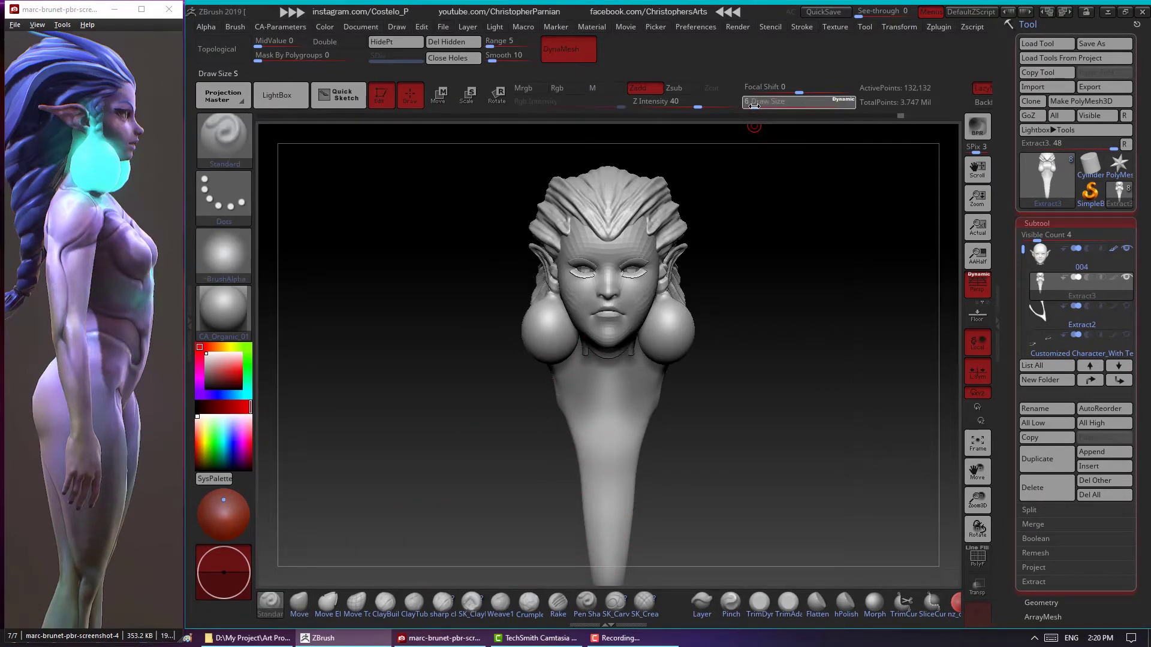
right_click_drag(794, 259, 789, 270)
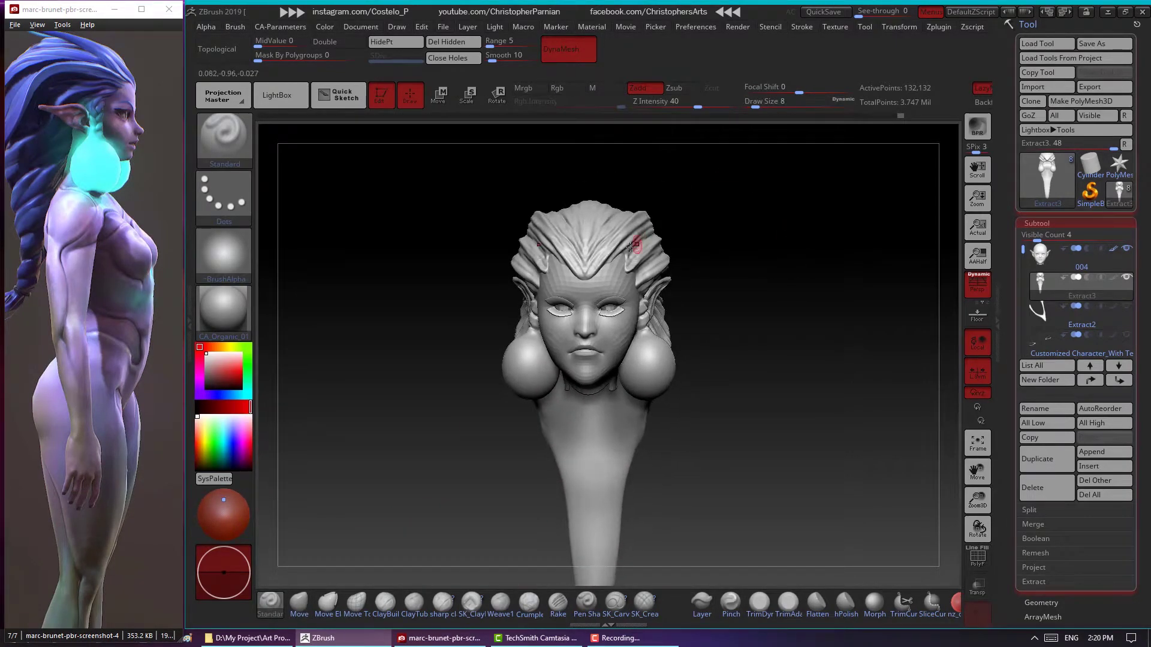
right_click_drag(605, 261, 608, 254)
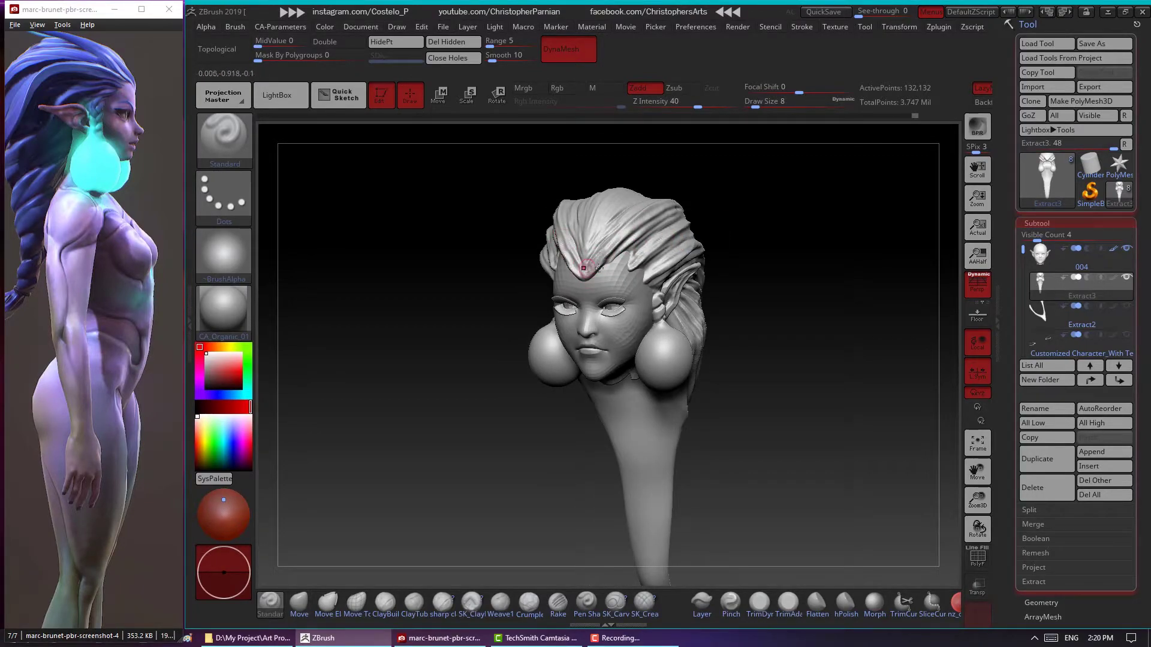
right_click_drag(820, 209, 658, 218)
mouse_move(833, 204)
right_mouse_down()
mouse_move(599, 247)
mouse_move(740, 188)
mouse_move(581, 252)
right_mouse_up()
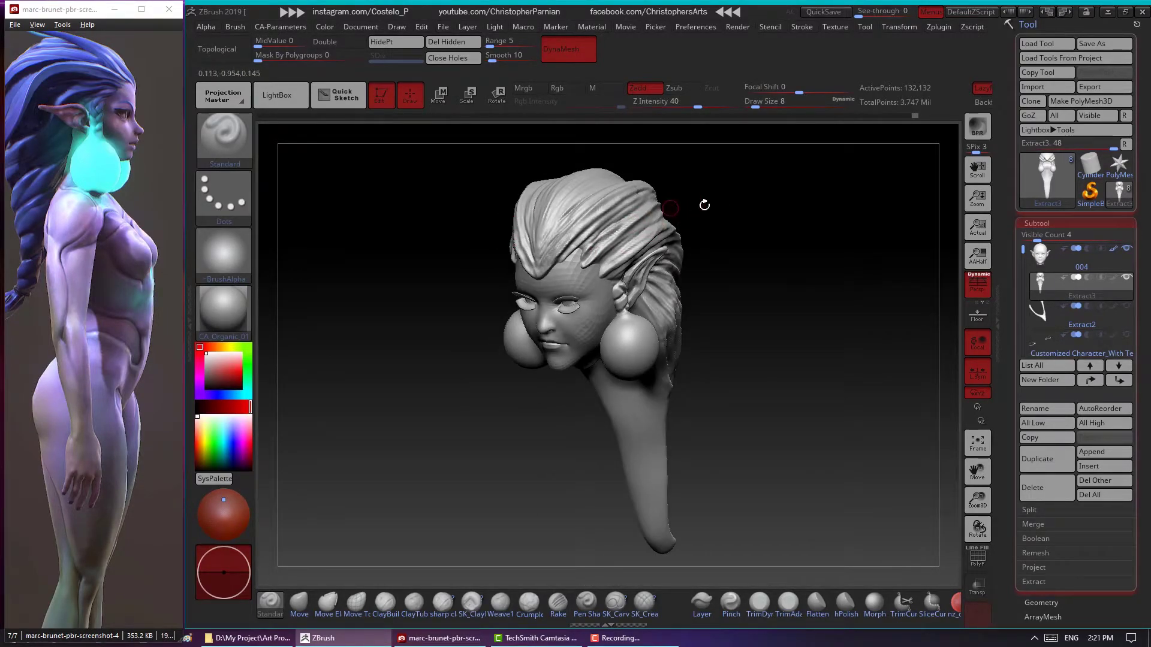
mouse_move(704, 205)
right_mouse_down()
mouse_move(604, 233)
mouse_move(673, 190)
mouse_move(761, 231)
mouse_move(738, 185)
mouse_move(734, 213)
mouse_move(760, 220)
mouse_move(575, 286)
mouse_move(623, 242)
right_mouse_up()
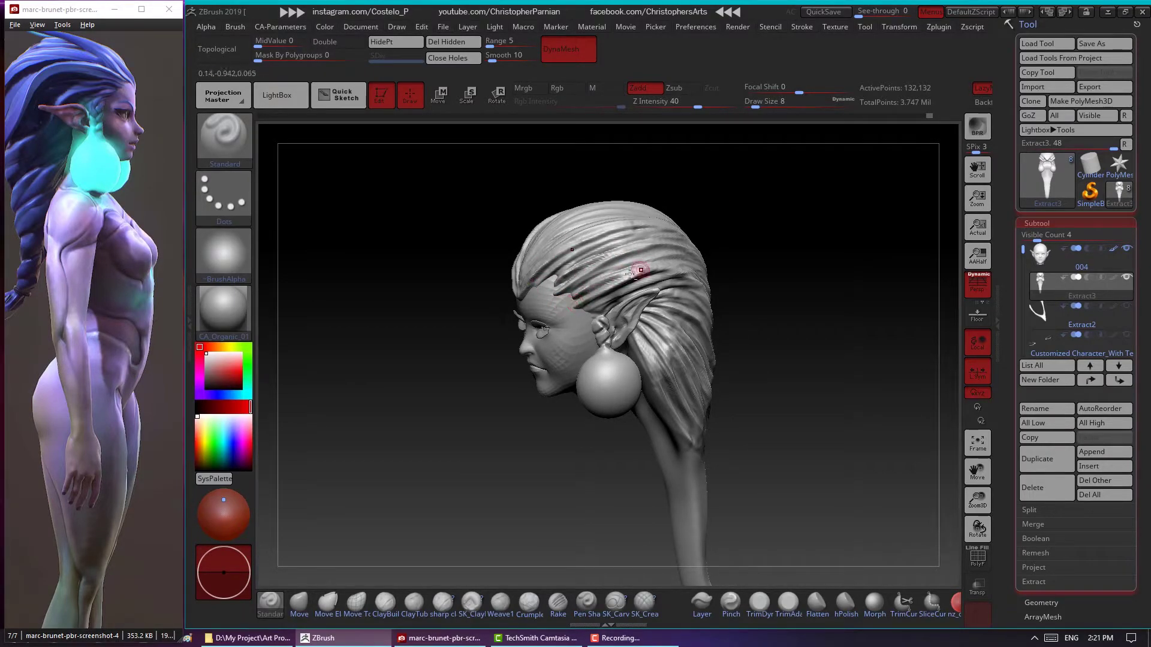
mouse_move(577, 294)
right_mouse_down()
mouse_move(727, 231)
mouse_move(576, 295)
right_mouse_up()
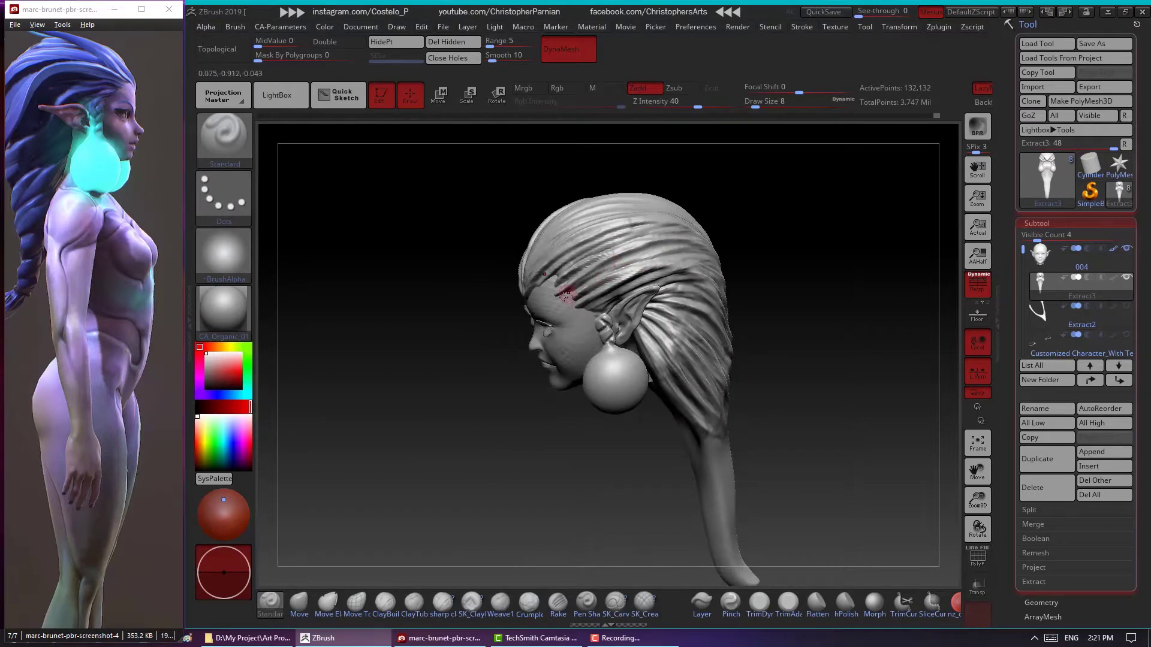
mouse_move(754, 237)
right_mouse_down()
mouse_move(788, 216)
mouse_move(575, 294)
right_mouse_up()
Switch to the Move brush (B-M-V) and enlarge it to Draw Size 23
key("b")
key("m")
key("v")
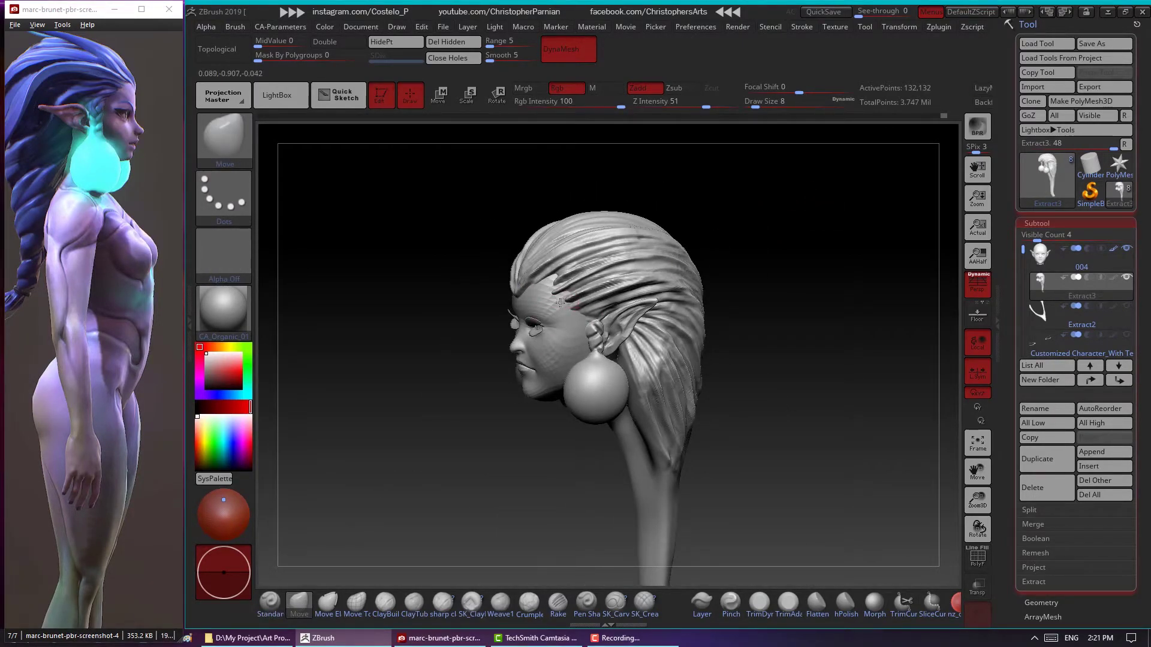
mouse_move(616, 242)
right_mouse_down()
mouse_move(766, 200)
mouse_move(563, 270)
mouse_move(552, 287)
mouse_move(566, 303)
right_mouse_up()
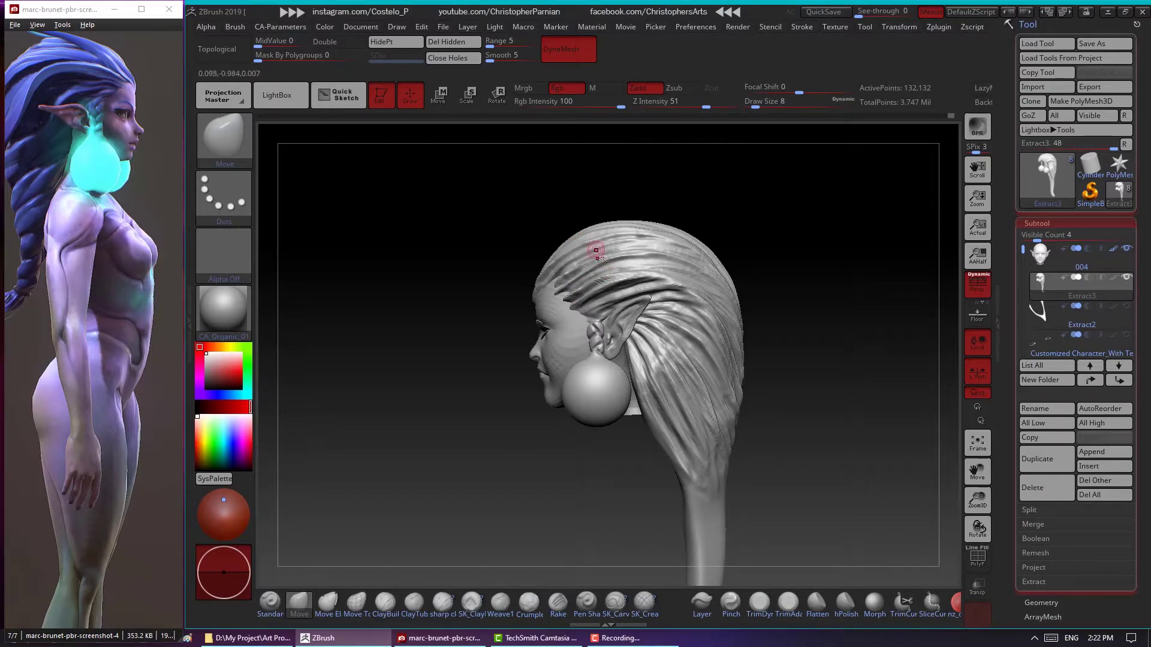
left_click_drag(755, 108, 762, 108)
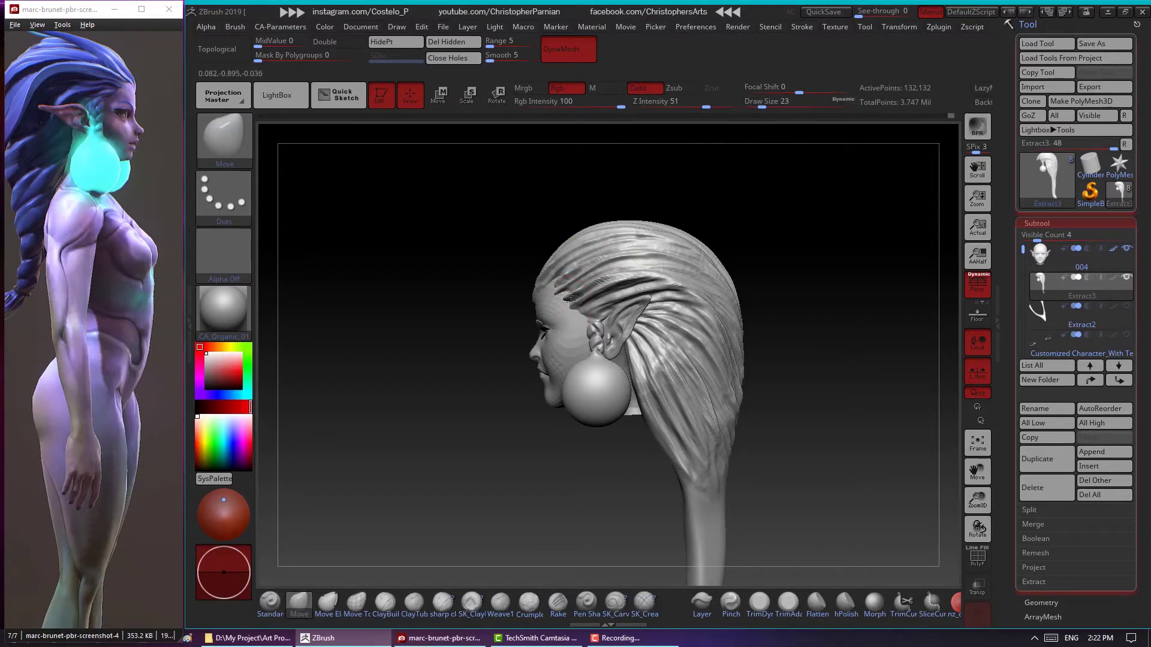
right_click_drag(577, 299, 573, 281)
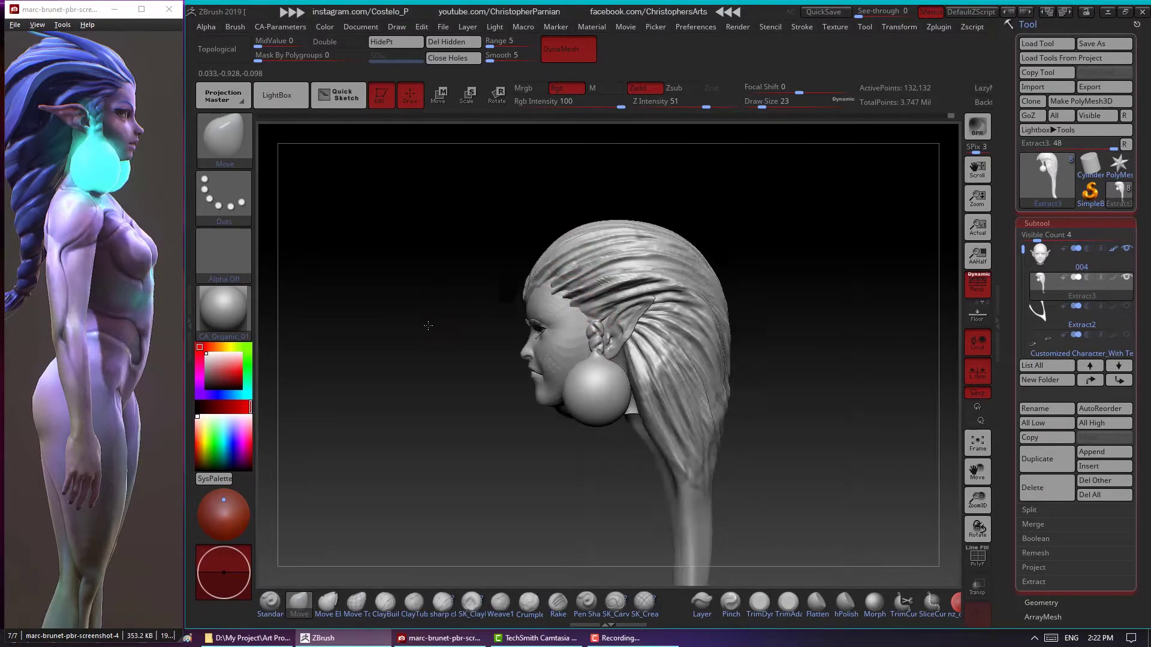
Toggle perspective off and back on, and shrink the brush to size 11
left_click(977, 283)
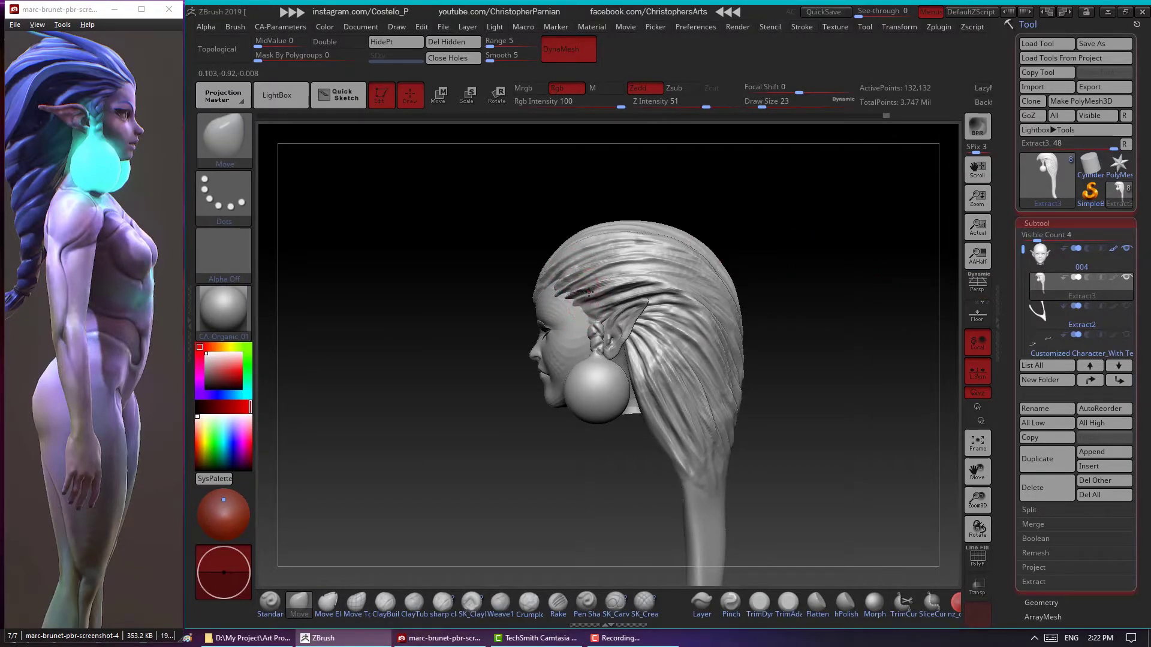
mouse_move(637, 313)
right_mouse_down()
mouse_move(955, 287)
mouse_move(812, 241)
mouse_move(759, 189)
mouse_move(591, 261)
mouse_move(760, 275)
mouse_move(732, 193)
mouse_move(681, 272)
right_mouse_up()
left_click(977, 283)
key("bracketleft")
key("bracketleft")
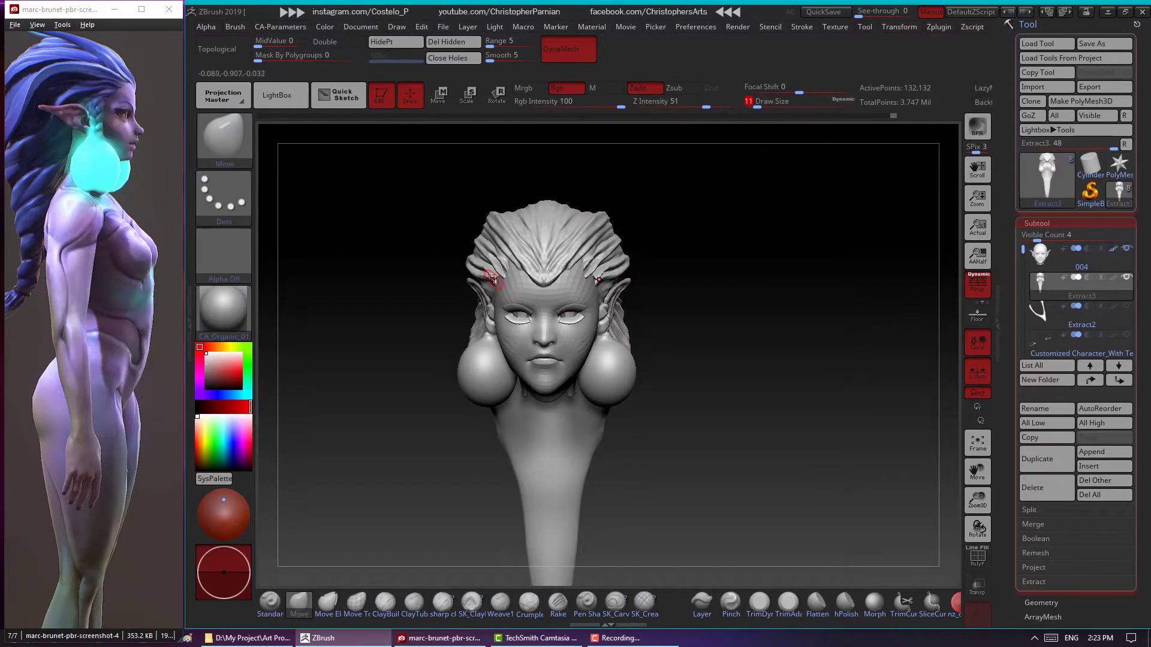
mouse_move(714, 223)
right_mouse_down()
mouse_move(794, 229)
mouse_move(870, 254)
right_mouse_up()
Switch to the Standard brush (B-S-T) and carve strands from three-quarter and side views
key("b")
key("s")
key("t")
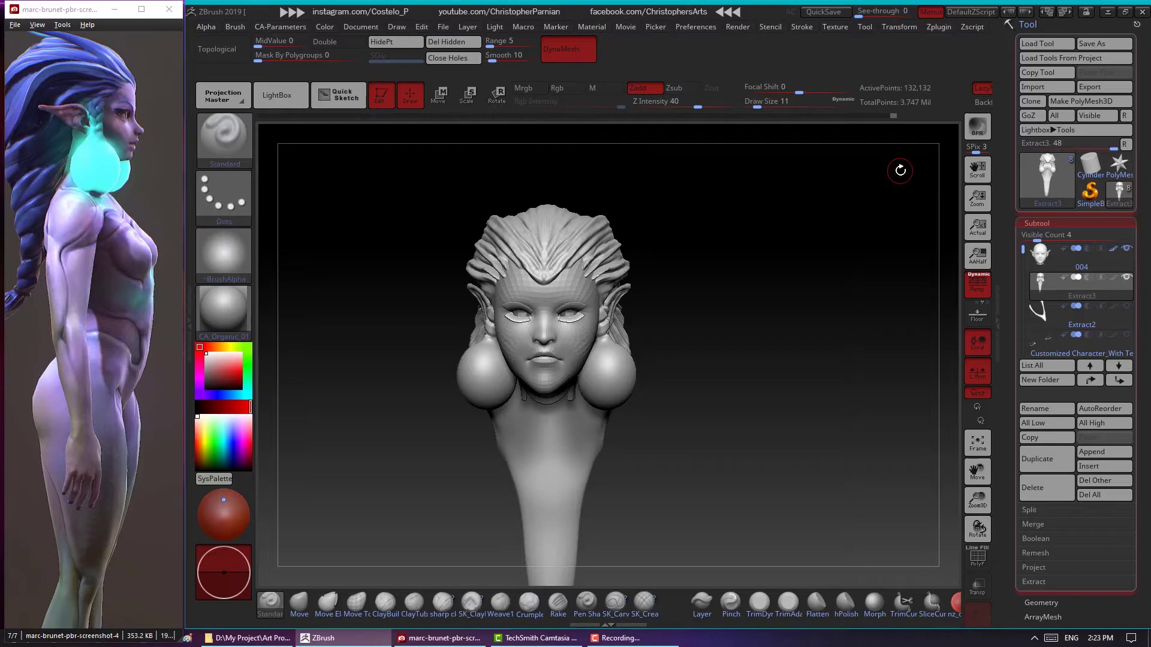
right_click_drag(900, 170, 818, 261)
mouse_move(850, 337)
right_mouse_down()
mouse_move(641, 194)
mouse_move(574, 254)
right_mouse_up()
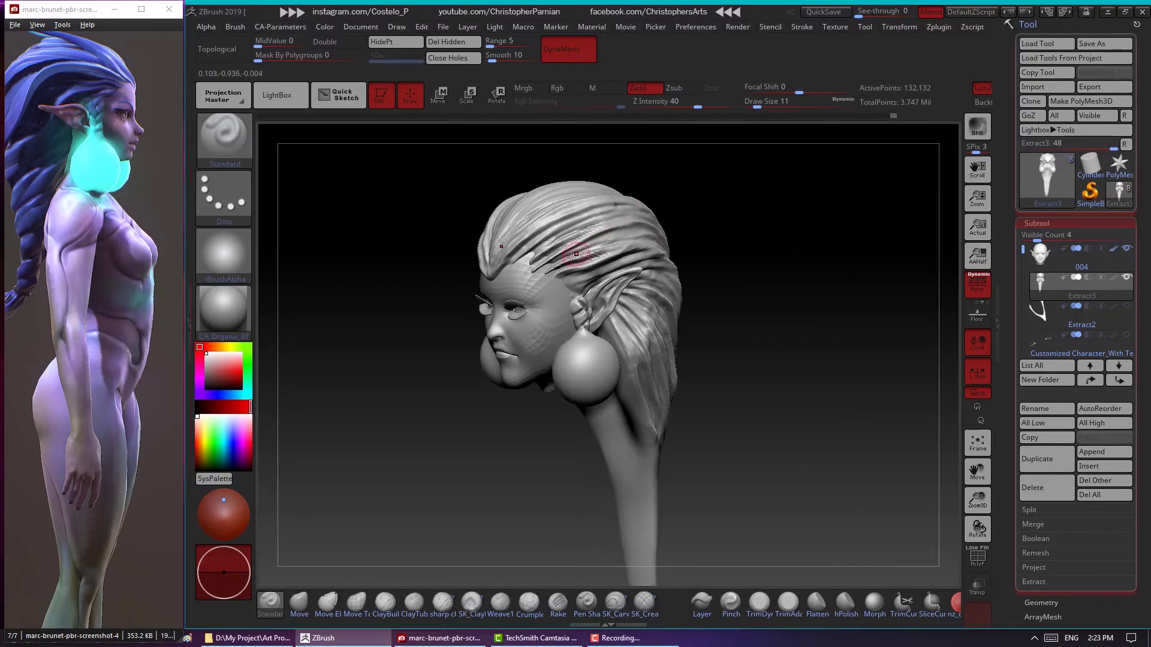
mouse_move(626, 204)
right_mouse_down()
mouse_move(731, 183)
mouse_move(635, 197)
mouse_move(760, 218)
mouse_move(771, 239)
right_mouse_up()
Return to the Move brush and shape the hair from three-quarter and left-profile views
key("b")
key("m")
key("v")
right_click_drag(772, 182, 601, 230)
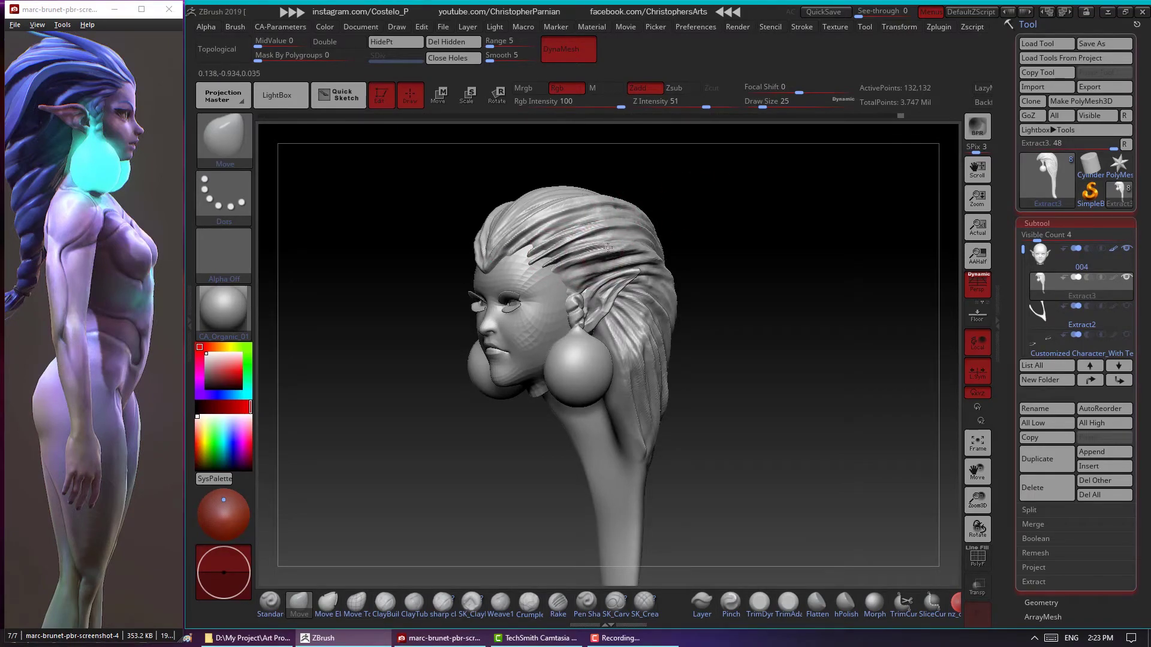
mouse_move(718, 201)
right_mouse_down()
mouse_move(616, 217)
mouse_move(805, 209)
mouse_move(770, 259)
mouse_move(856, 213)
mouse_move(757, 244)
mouse_move(745, 275)
mouse_move(751, 336)
mouse_move(779, 214)
right_mouse_up()
Go back to the Standard brush at Draw Size 8 with the head facing forward
key("b")
key("s")
key("t")
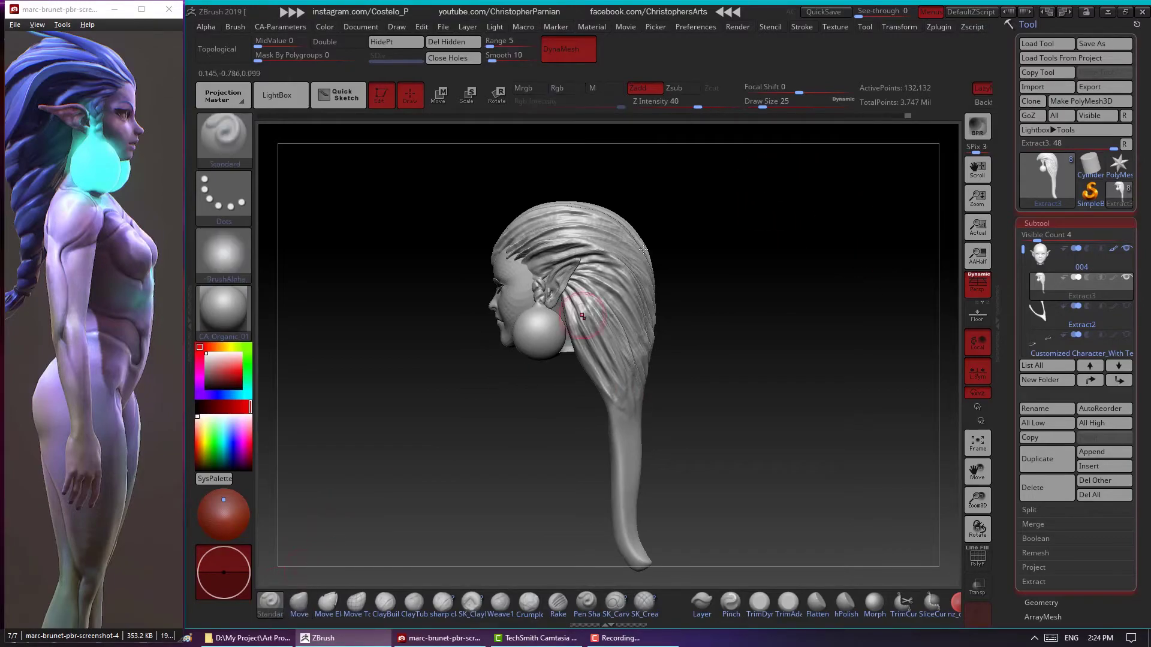
left_click_drag(763, 101, 753, 102)
mouse_move(780, 180)
right_mouse_down()
mouse_move(935, 383)
mouse_move(832, 300)
mouse_move(831, 319)
right_mouse_up()
Save the bust over the existing ZTool file, confirming Replace
left_click(1104, 44)
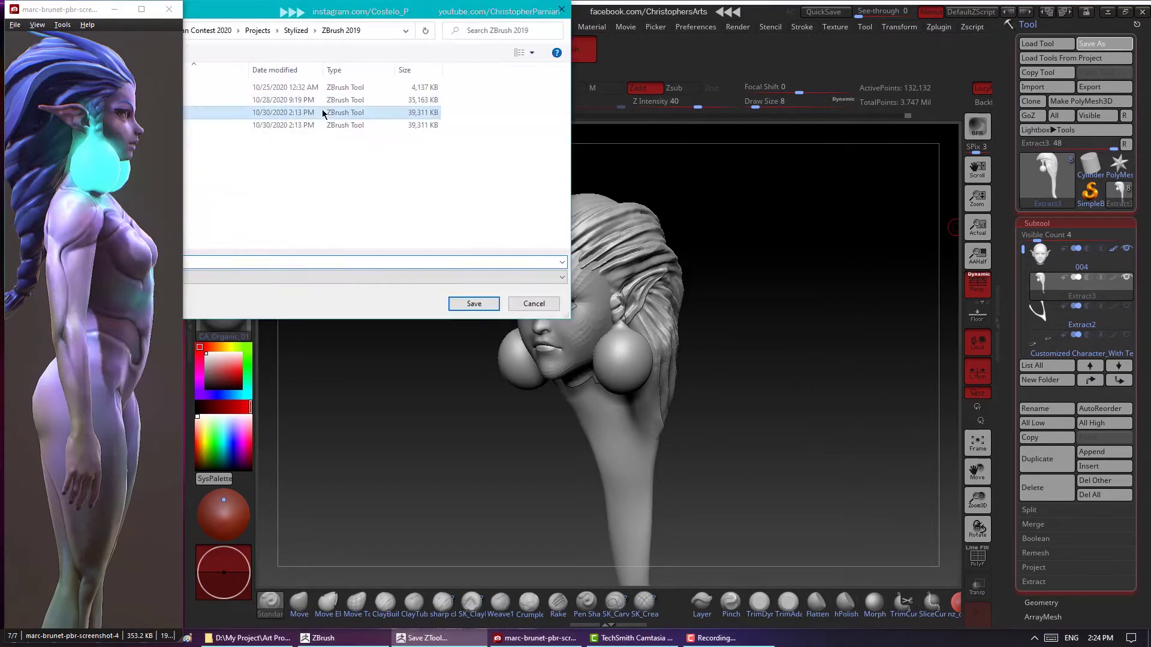
double_click(323, 113)
left_click(653, 307)
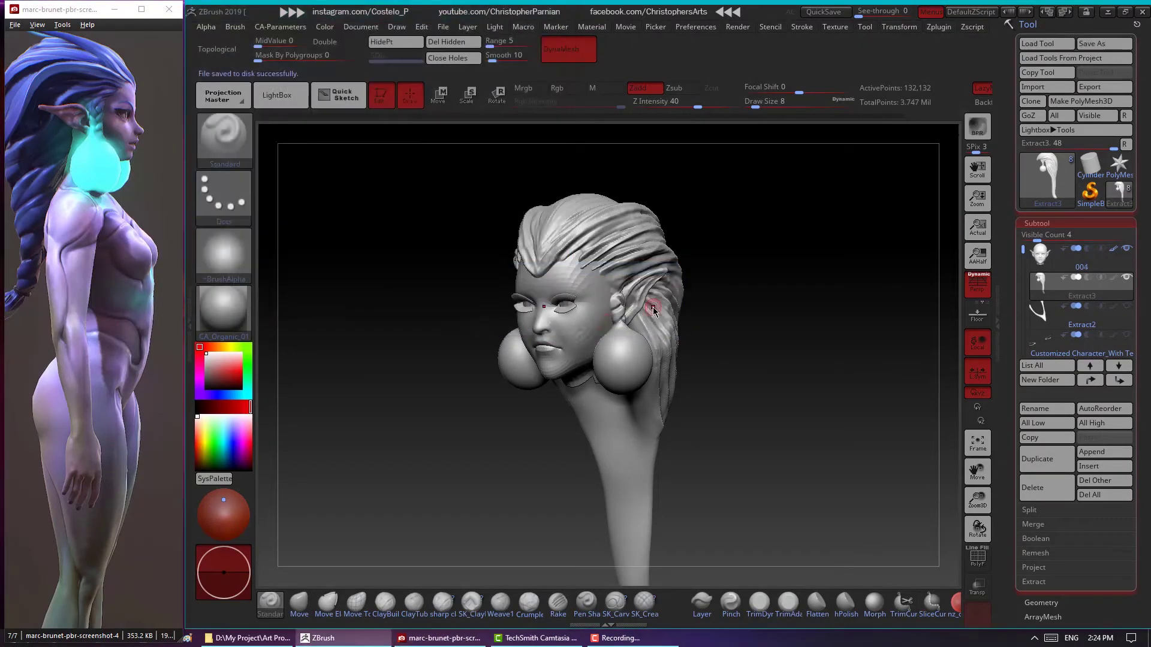
right_click_drag(653, 307, 953, 284)
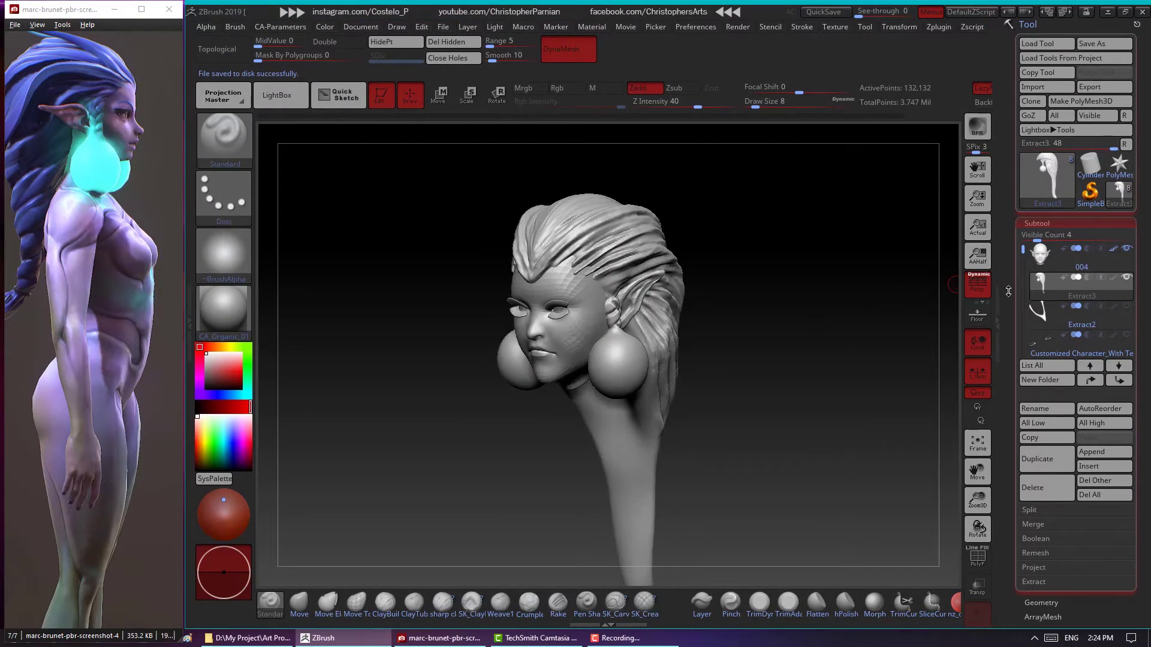
Collapse the Subtool list, open and close Deformation, then reopen Subtool
left_click(1031, 286)
left_click(1046, 352)
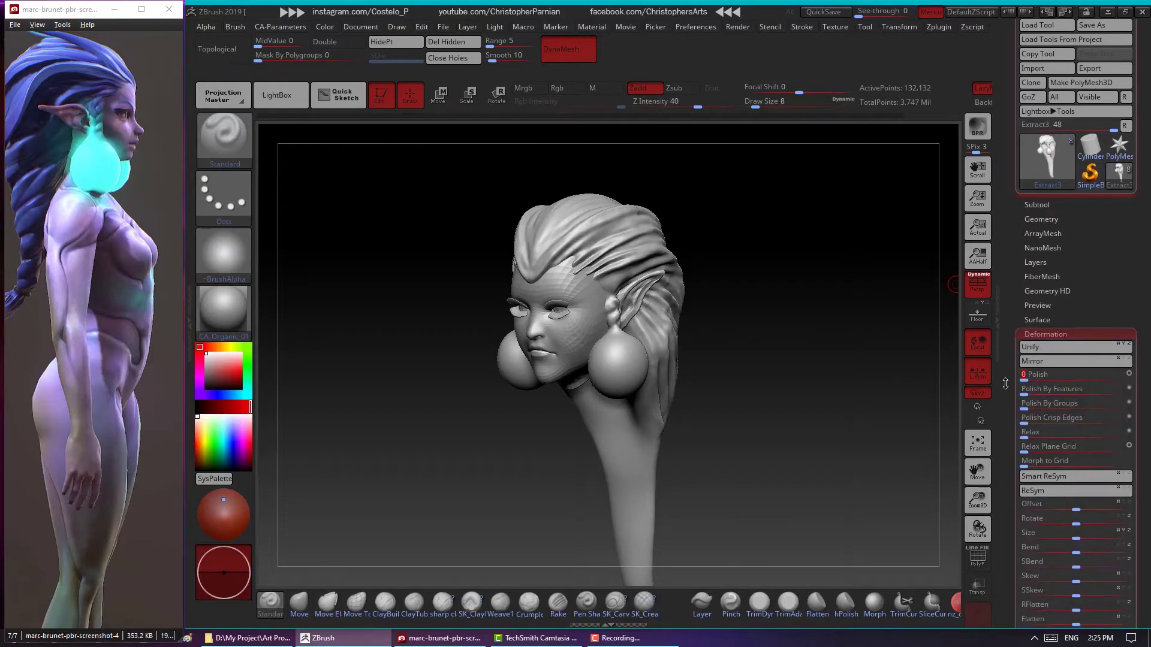
mouse_move(784, 311)
left_mouse_down()
mouse_move(799, 334)
mouse_move(804, 282)
mouse_move(788, 296)
mouse_move(833, 289)
left_mouse_up()
left_click(1046, 333)
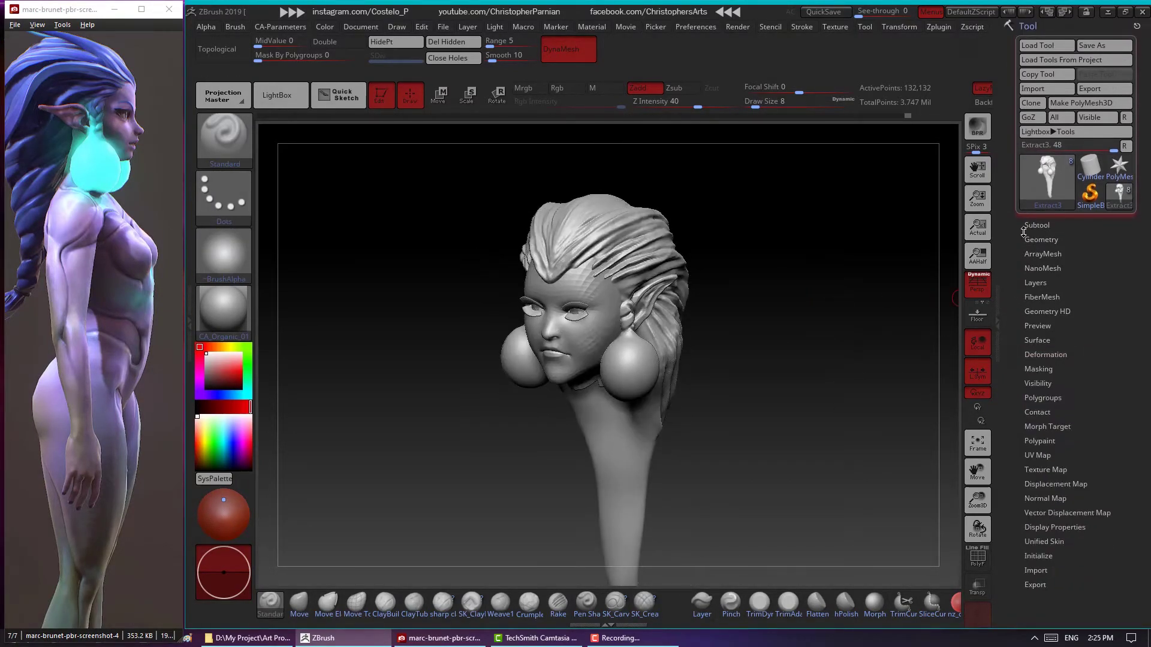
left_click(1034, 225)
left_click_drag(759, 260, 739, 239)
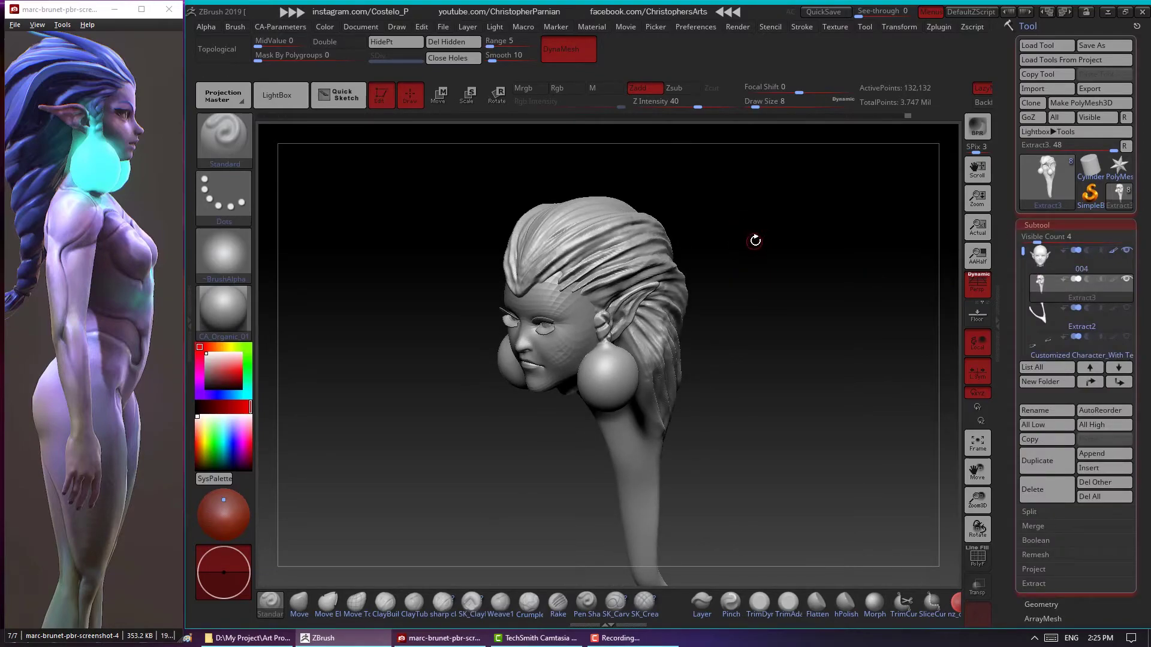
Shift-smooth the hair strands, checking front, three-quarter, back and earring views
key("shift")
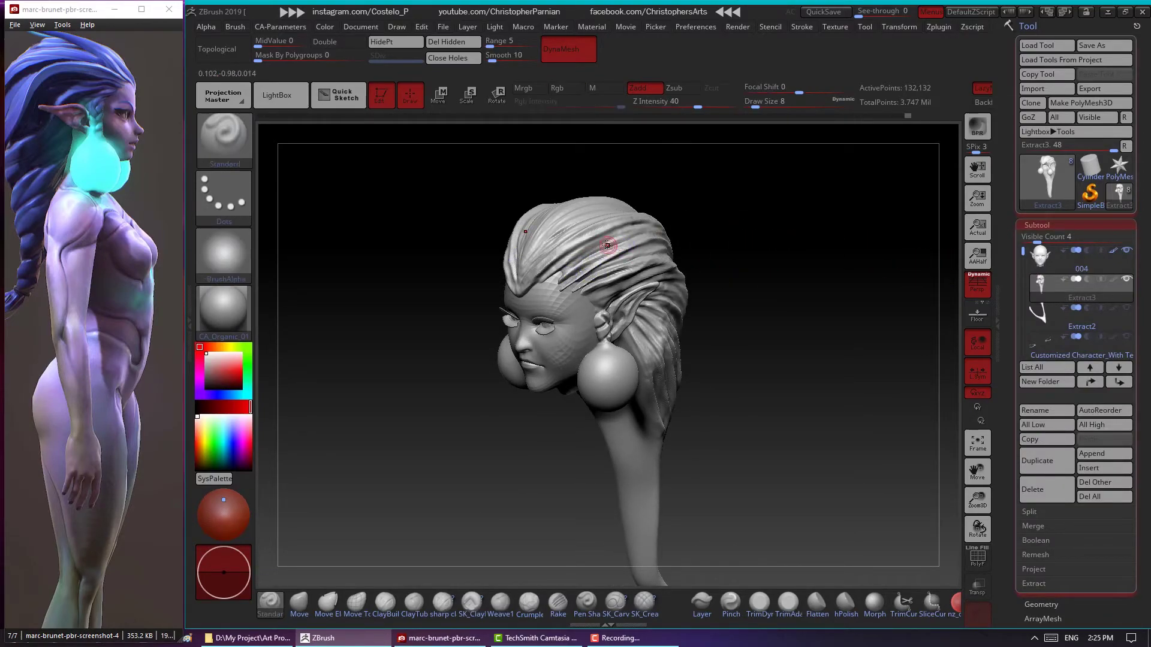
mouse_move(713, 239)
left_mouse_down()
mouse_move(734, 215)
mouse_move(577, 280)
mouse_move(635, 226)
left_mouse_up()
key("shift")
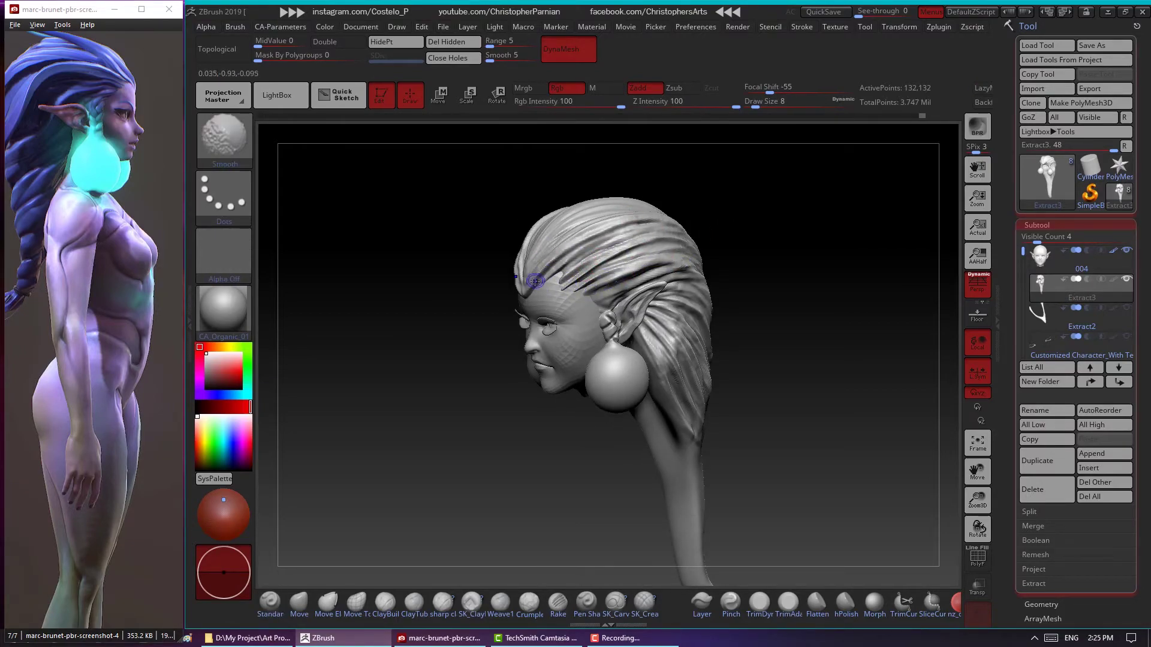
mouse_move(738, 187)
left_mouse_down()
mouse_move(773, 221)
mouse_move(741, 226)
mouse_move(722, 214)
mouse_move(765, 192)
mouse_move(739, 260)
mouse_move(732, 239)
mouse_move(775, 219)
mouse_move(737, 198)
mouse_move(766, 158)
left_mouse_up()
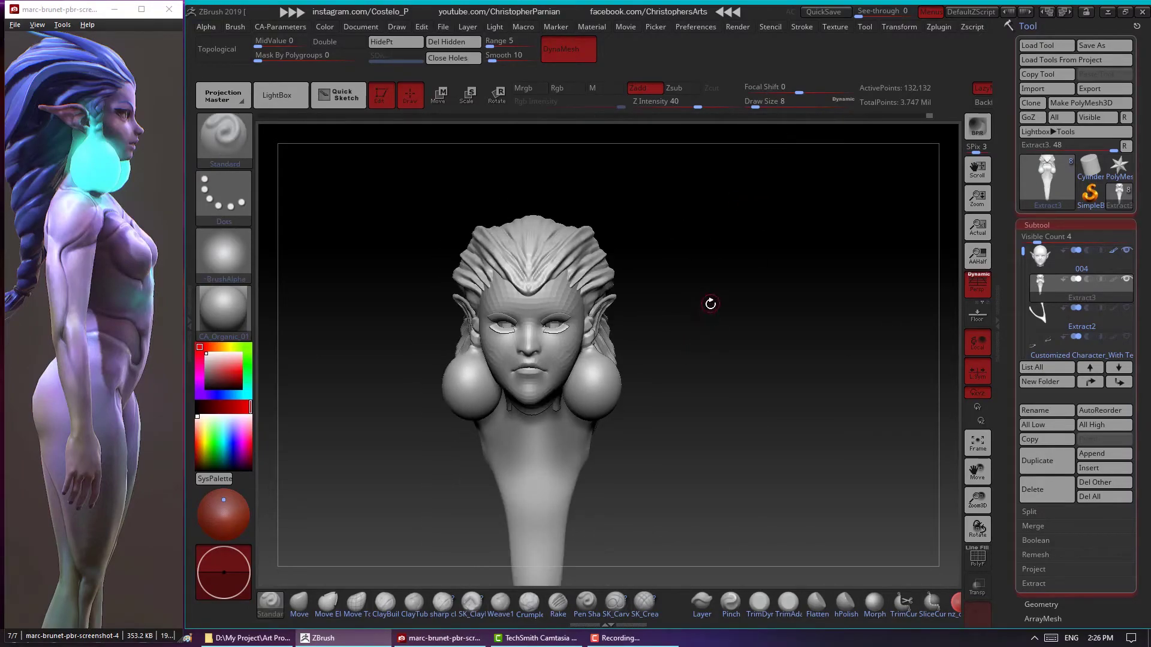
left_click_drag(711, 303, 582, 275, "shift")
left_click_drag(728, 211, 732, 233)
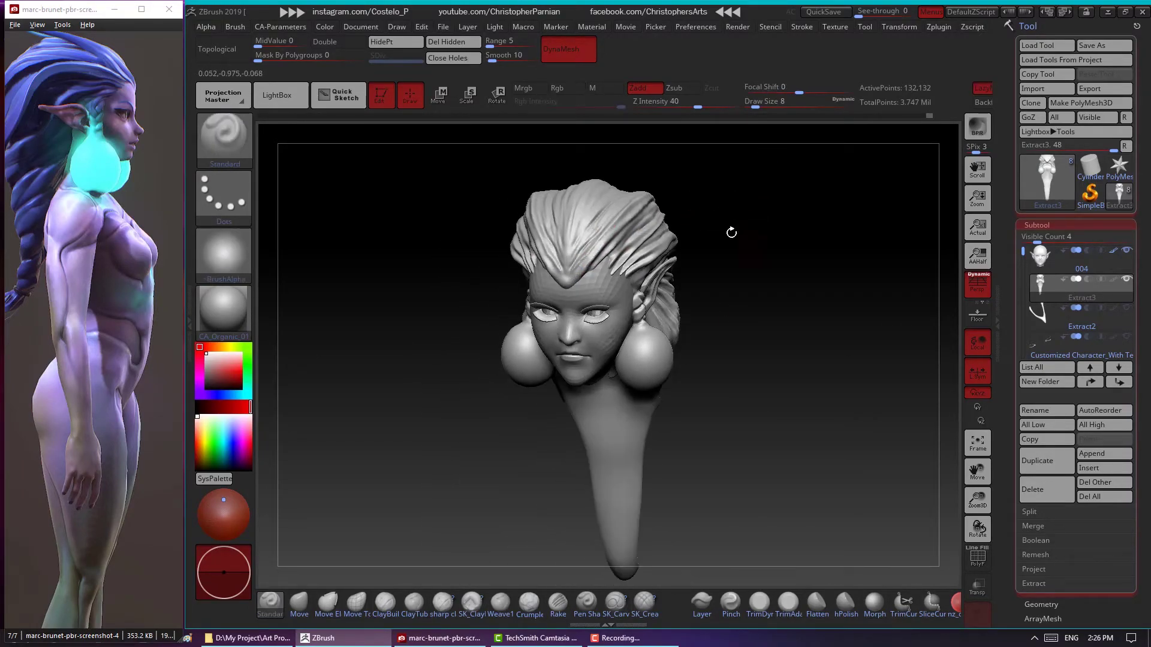
mouse_move(740, 182)
left_mouse_down()
mouse_move(747, 239)
mouse_move(786, 218)
left_mouse_up()
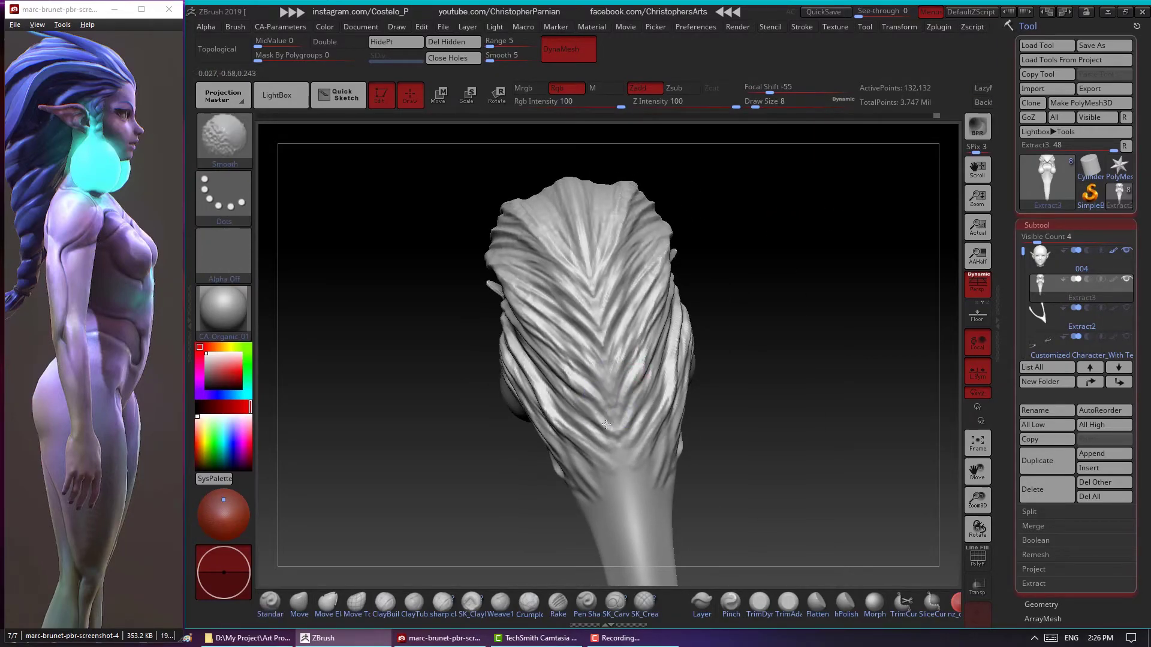
mouse_move(749, 251)
left_mouse_down()
mouse_move(701, 265)
mouse_move(750, 239)
mouse_move(763, 261)
mouse_move(748, 268)
mouse_move(788, 288)
mouse_move(865, 257)
mouse_move(837, 261)
mouse_move(833, 184)
left_mouse_up()
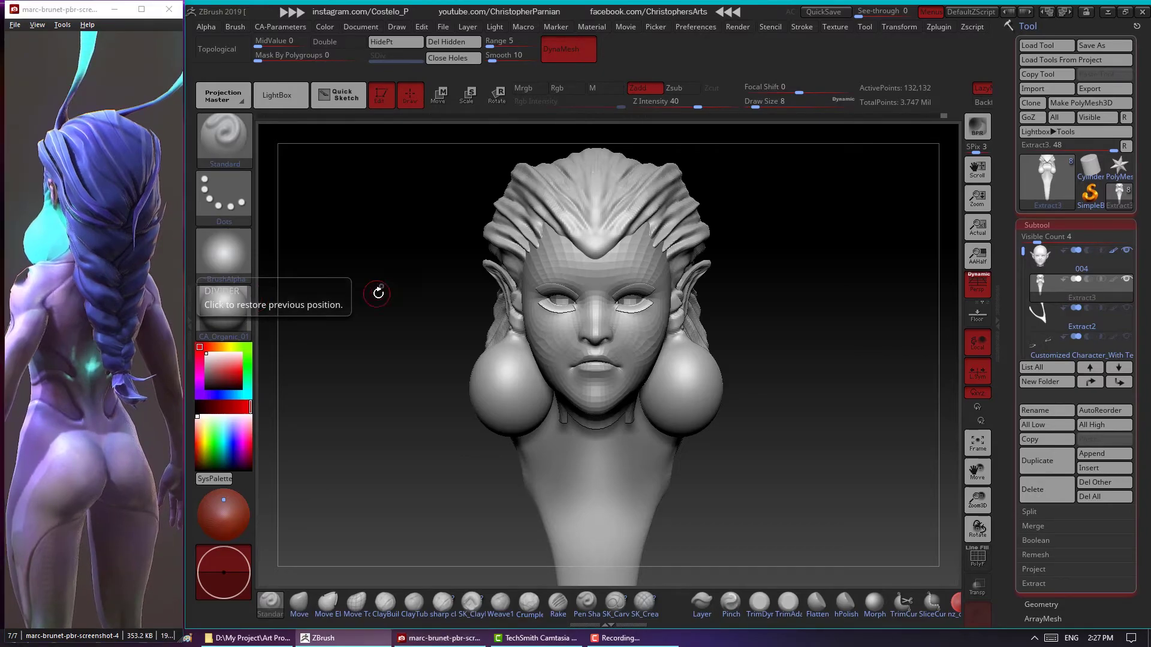
Make head piece 004 active and compare the head against the reference character's views
mouse_move(375, 290)
left_mouse_down()
mouse_move(807, 293)
mouse_move(757, 314)
mouse_move(791, 326)
mouse_move(790, 342)
mouse_move(822, 316)
left_mouse_up()
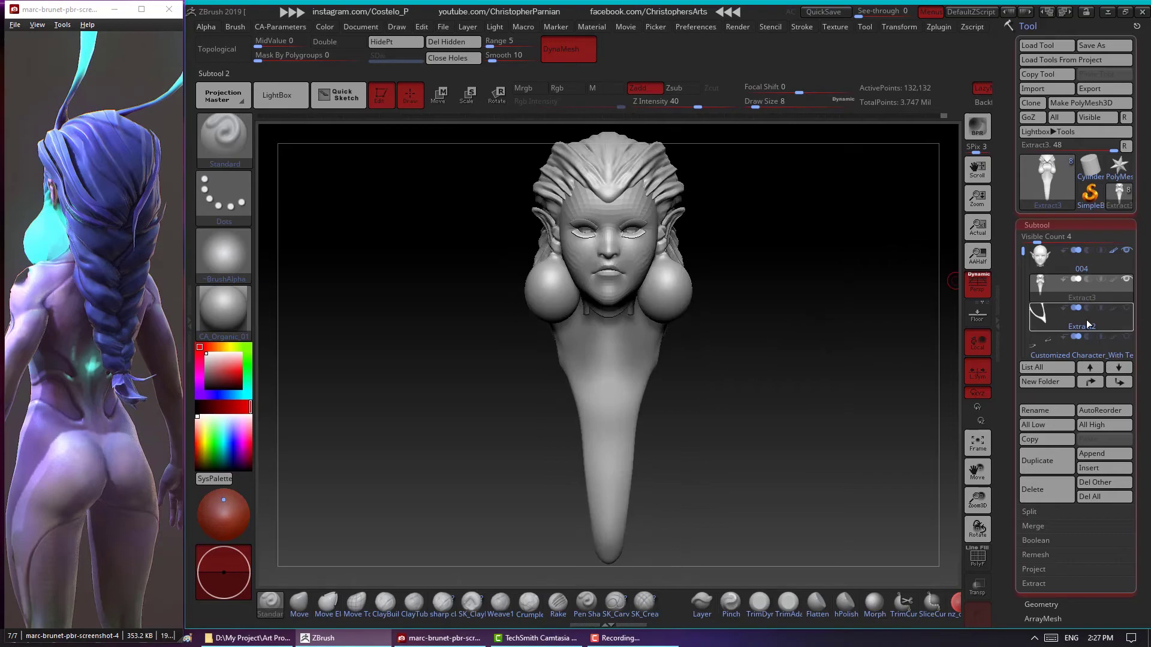
mouse_move(801, 266)
left_mouse_down()
mouse_move(768, 288)
mouse_move(844, 307)
mouse_move(815, 283)
mouse_move(822, 298)
left_mouse_up()
key("alt+Up")
mouse_move(925, 303)
left_mouse_down()
mouse_move(817, 334)
mouse_move(847, 353)
mouse_move(837, 300)
left_mouse_up()
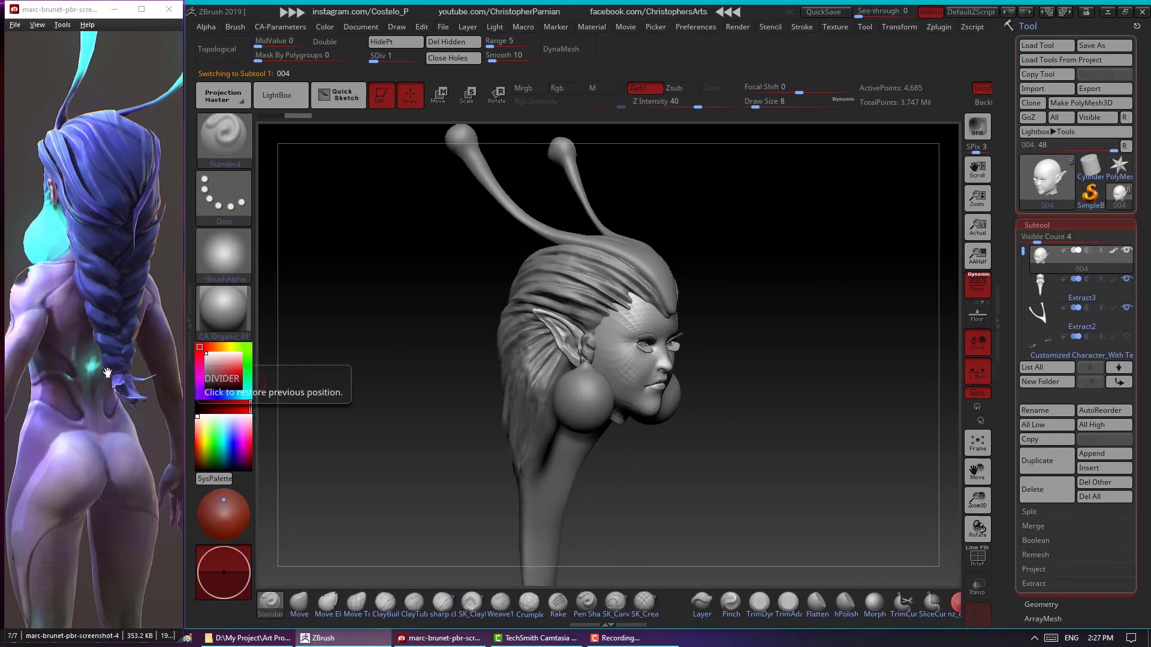
mouse_move(108, 372)
left_mouse_down()
mouse_move(122, 396)
mouse_move(83, 409)
left_mouse_up()
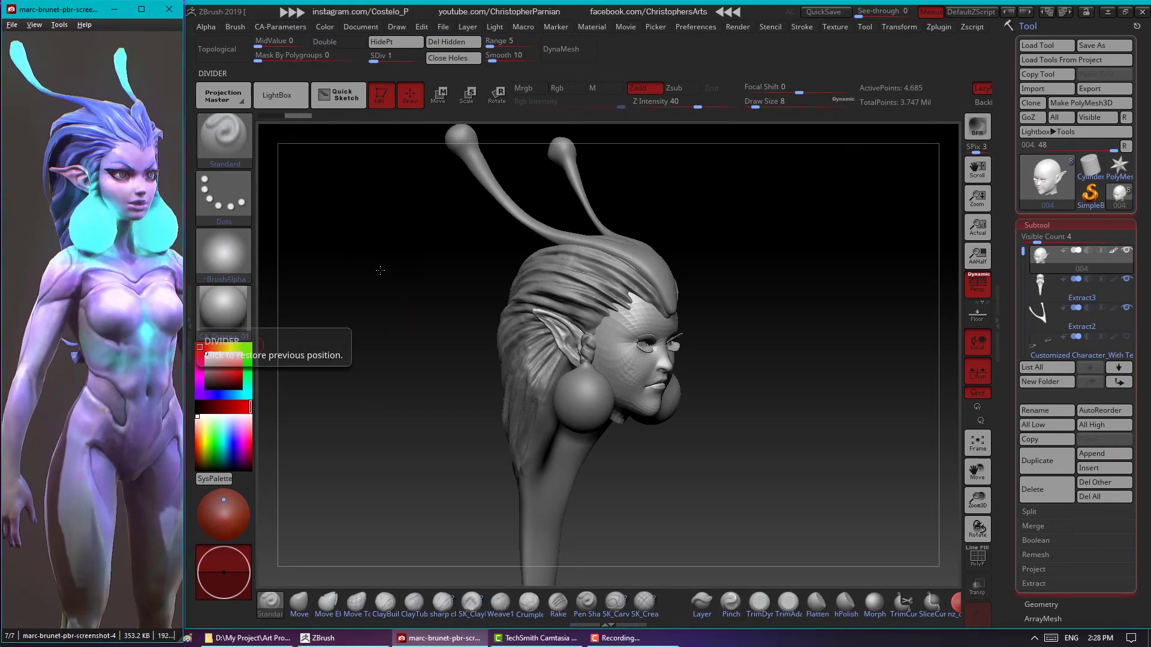
mouse_move(767, 263)
left_mouse_down()
mouse_move(816, 309)
mouse_move(860, 310)
left_mouse_up()
left_click_drag(779, 311, 851, 312)
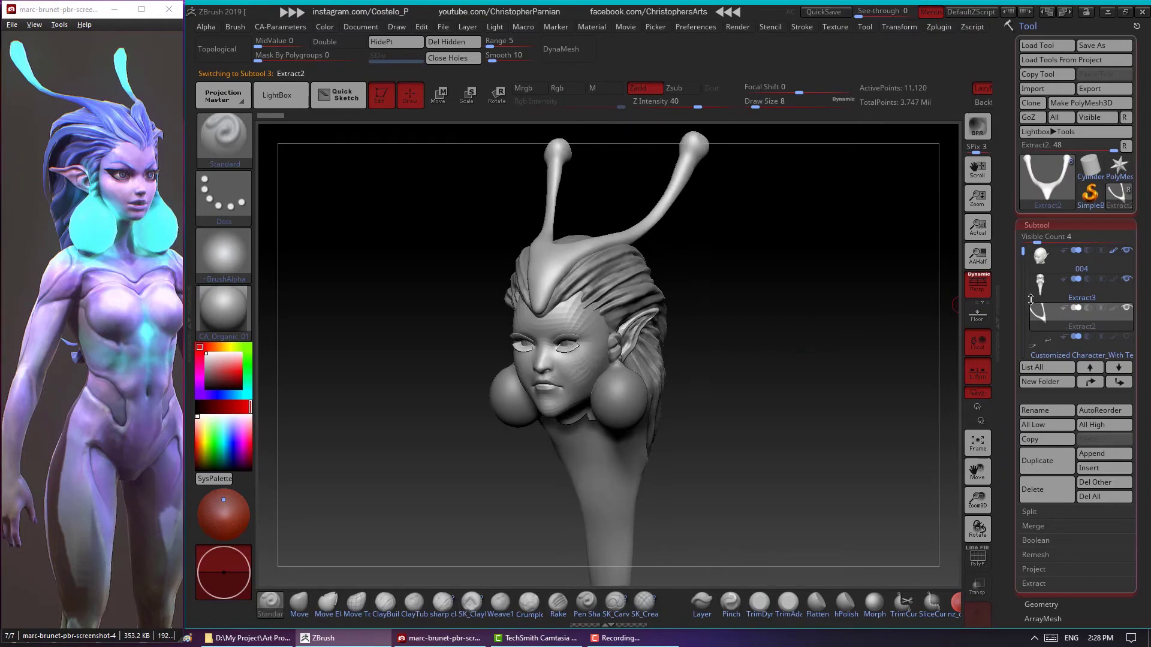
Toggle Polyframe on and off, make Extract2 the active subtool, and open Save As
left_click(564, 336, "alt")
left_click(978, 556)
left_click(979, 557)
left_click(1045, 313)
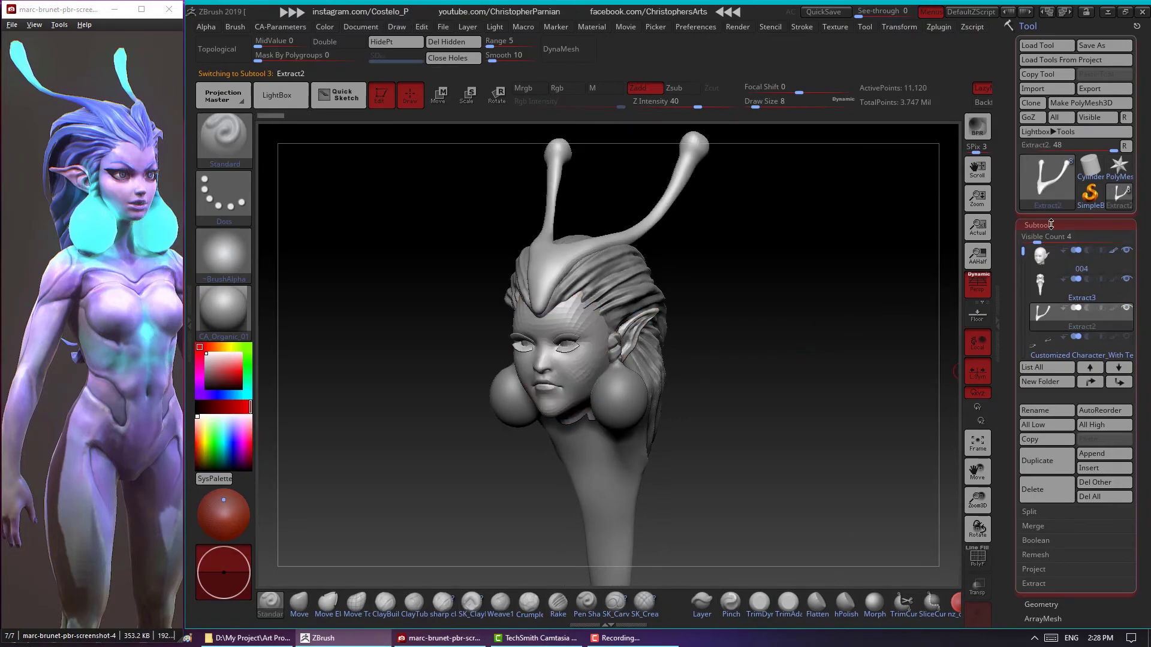
left_click(1046, 312)
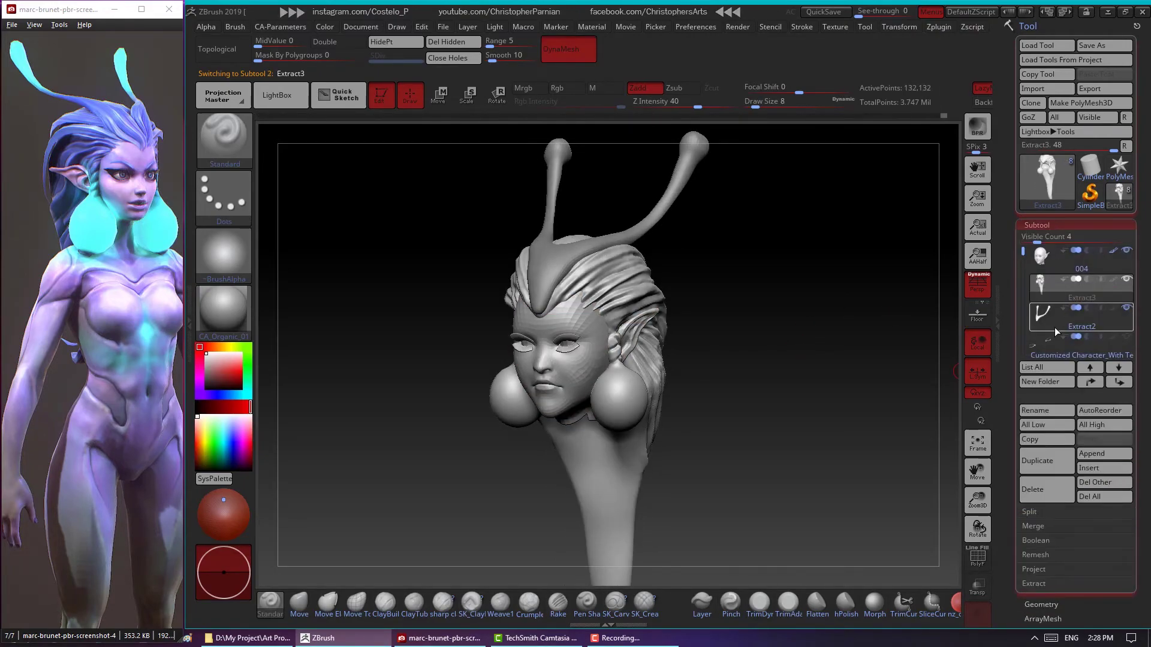
left_click(1104, 45)
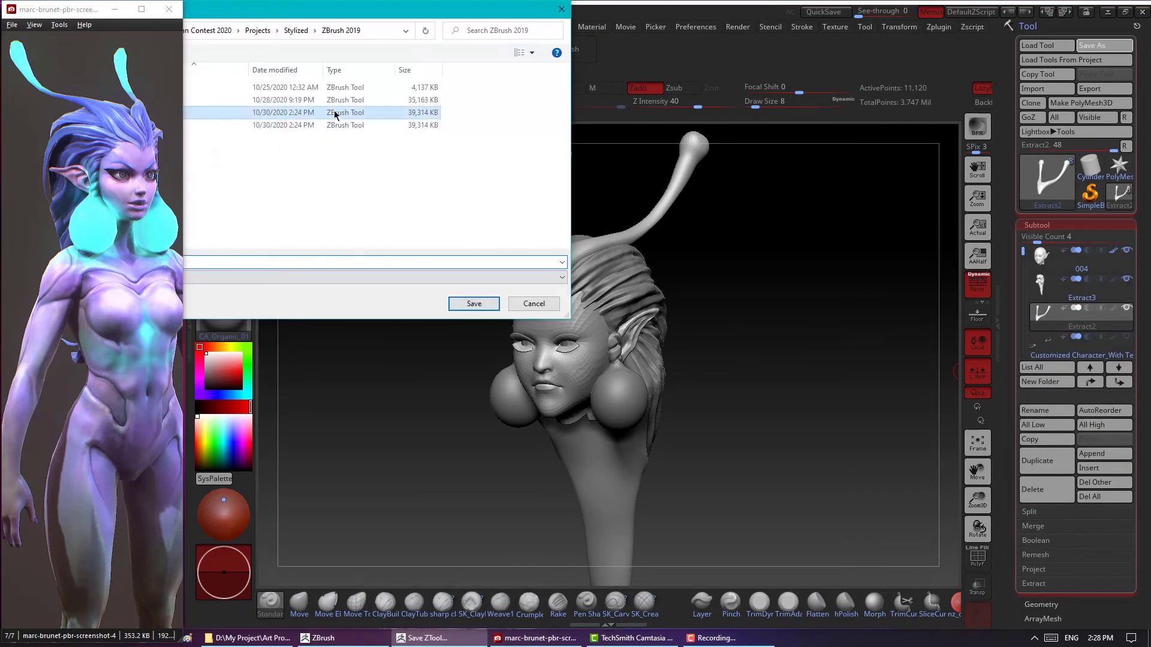